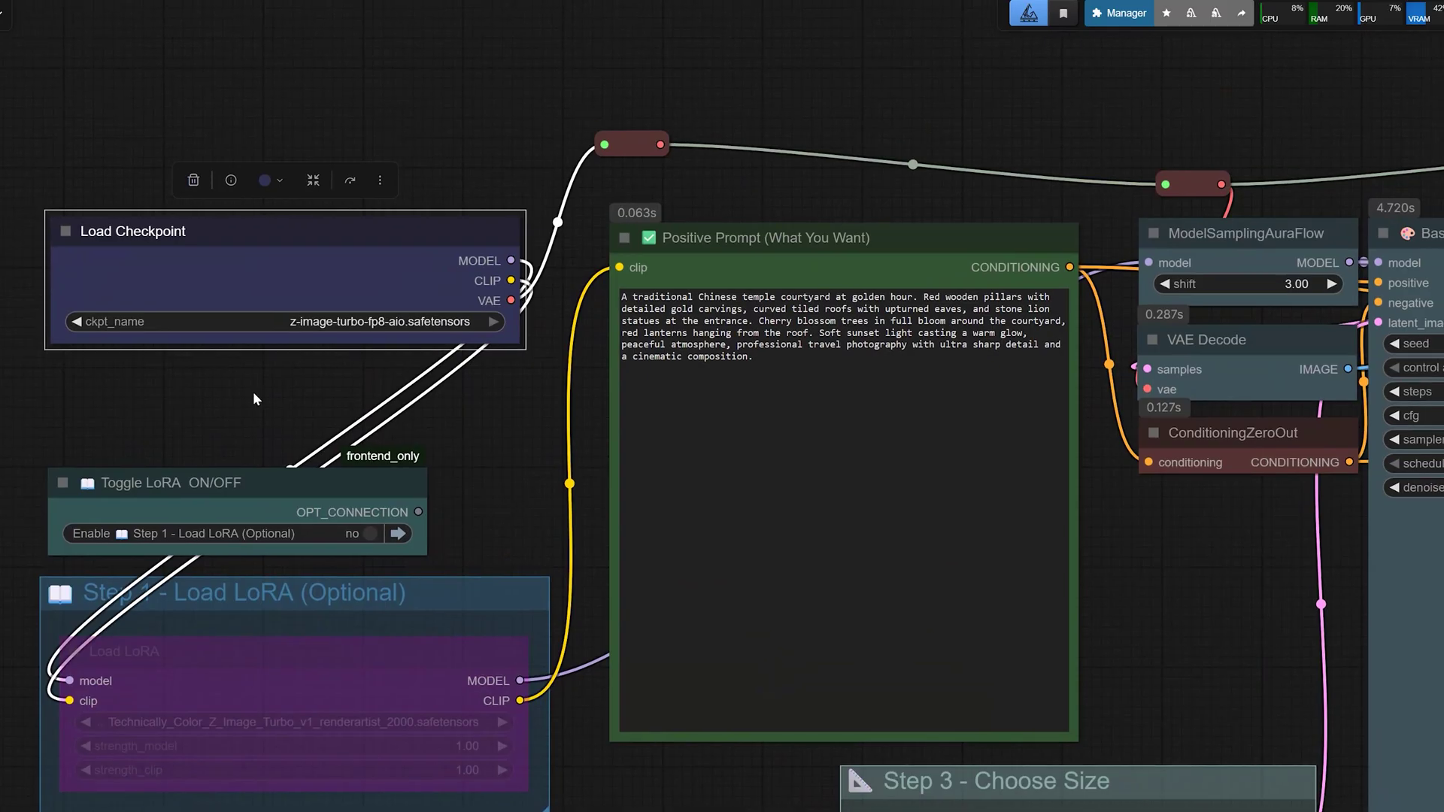
# Zoom the canvas onto the Load Checkpoint node showing z-image-turbo-fp8-aio.safetensors.
pyautogui.scroll(5, 288, 345)
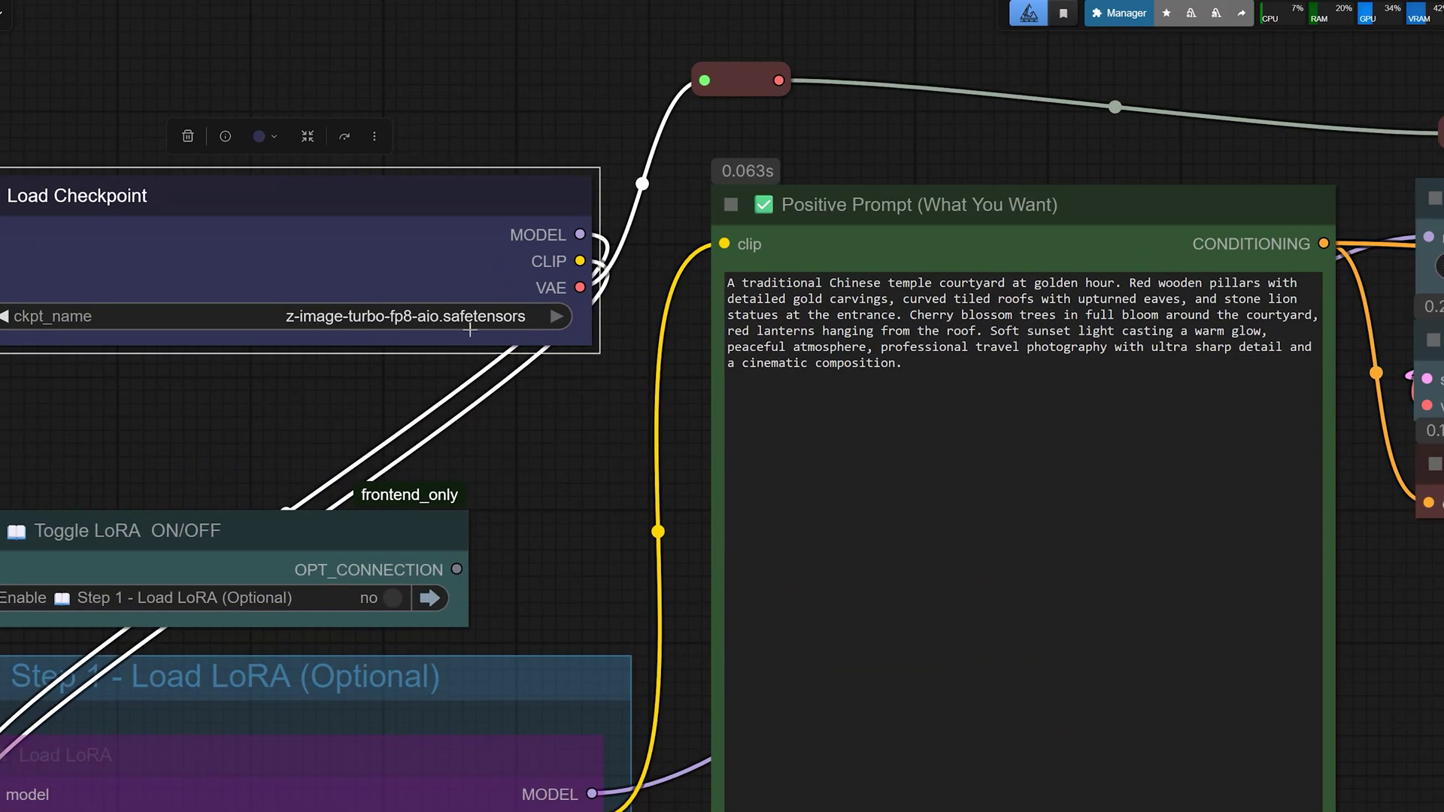
pyautogui.scroll(-4, 516, 337)
pyautogui.scroll(-1, 517, 337)
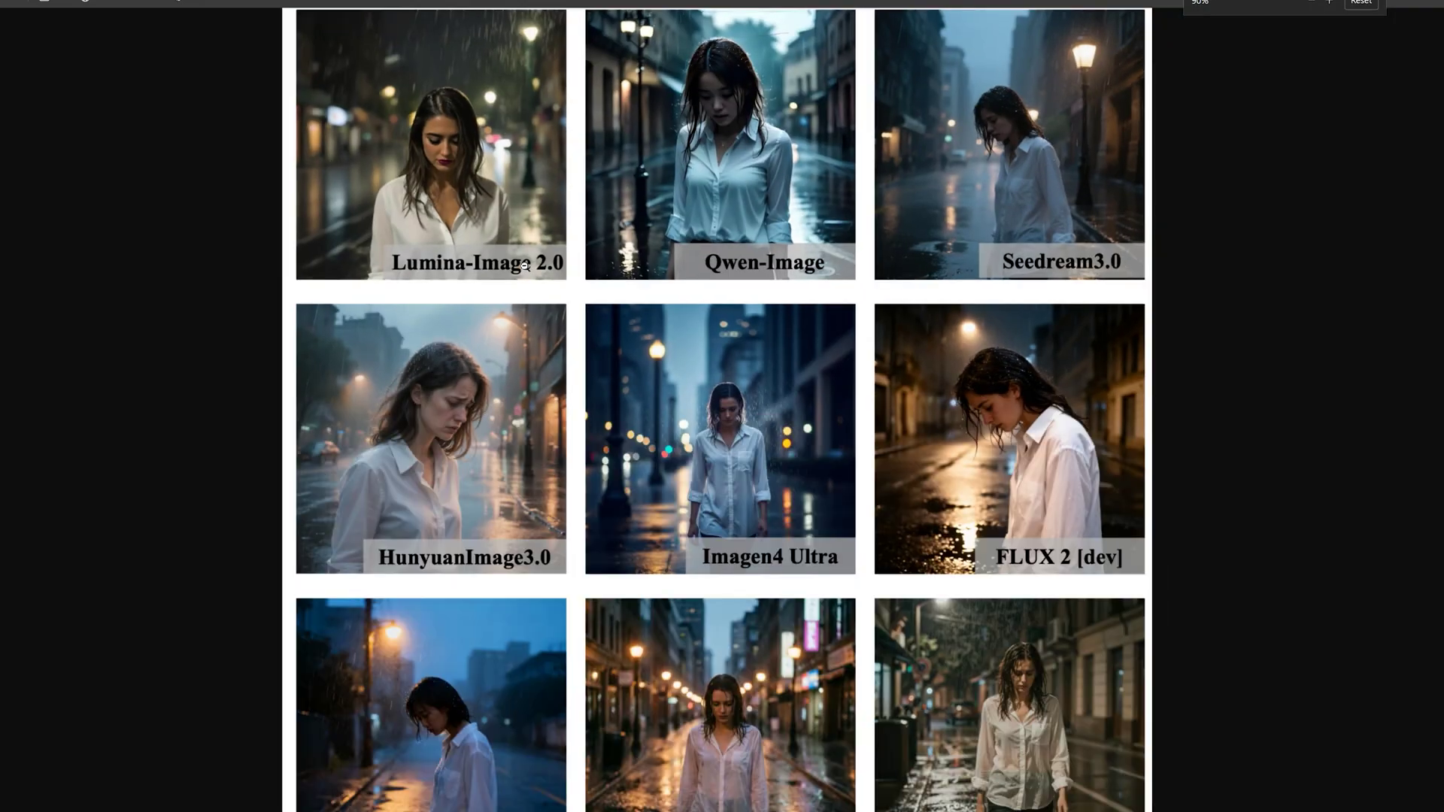
pyautogui.scroll(-1, 525, 265)
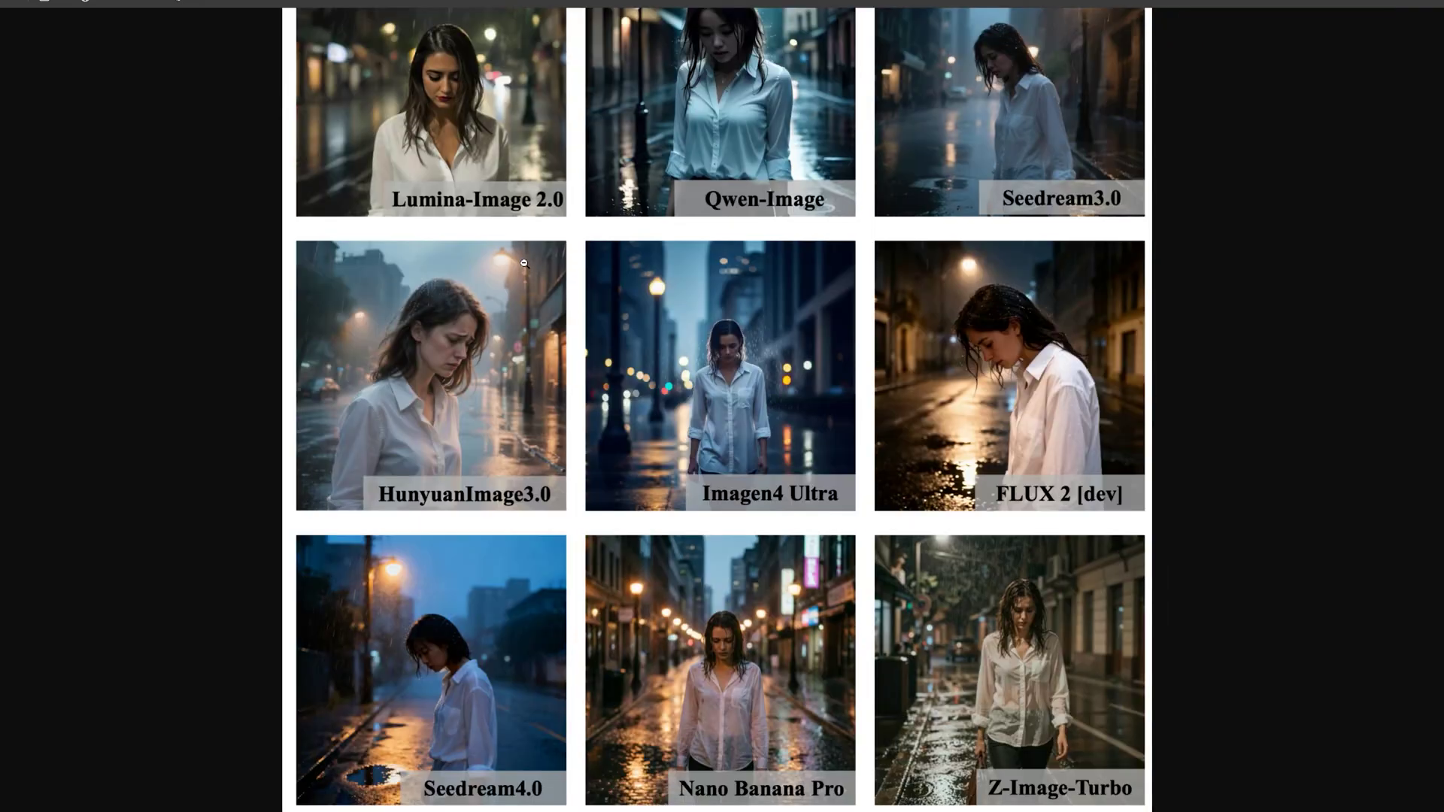
# Scroll the rainy-street comparison grid and zoom the page to 80% so it fits.
pyautogui.hotkey('ctrl', '-')
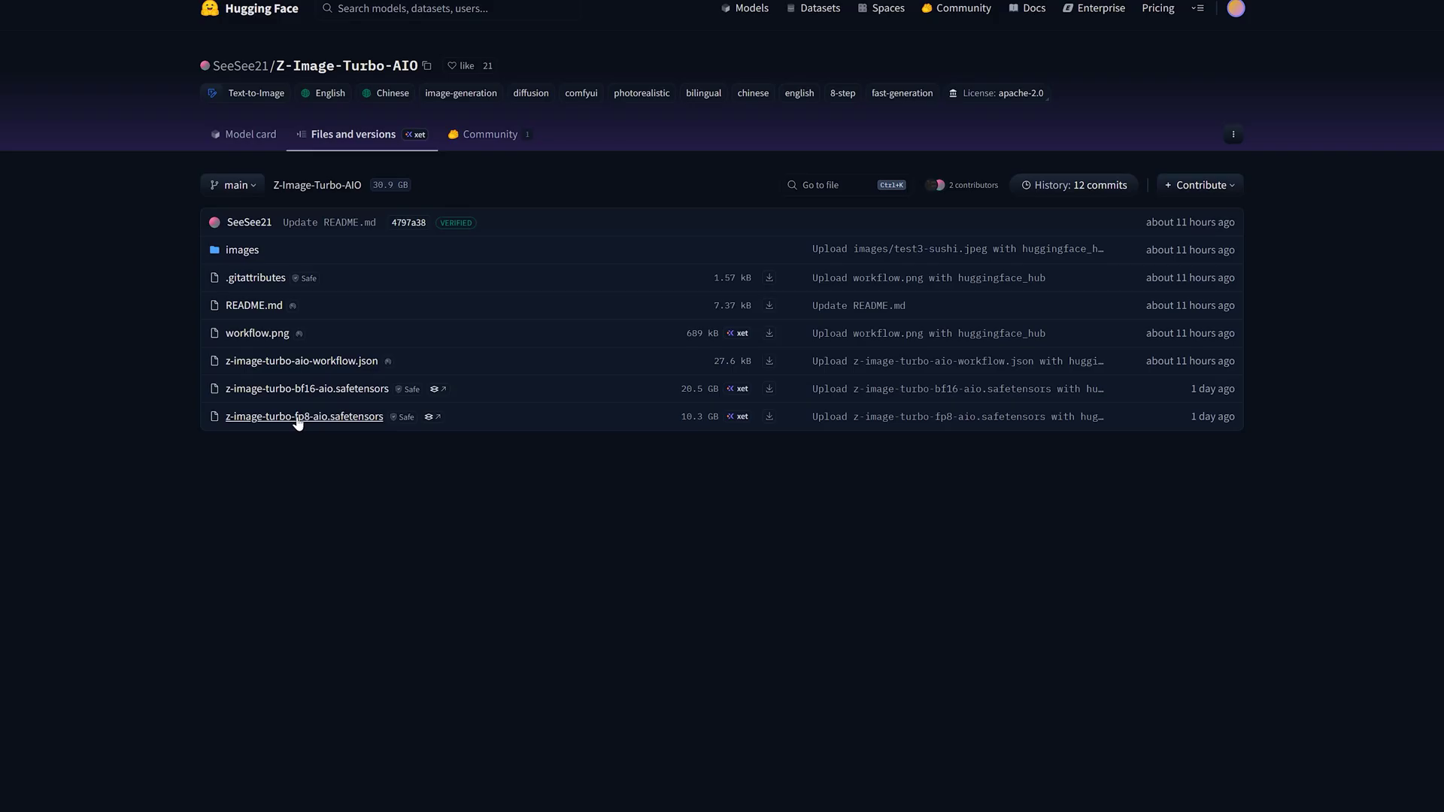
# Start saving the fp8 AIO checkpoint into ComfyUI/models/checkpoints, then cancel the download.
pyautogui.click(299, 420)
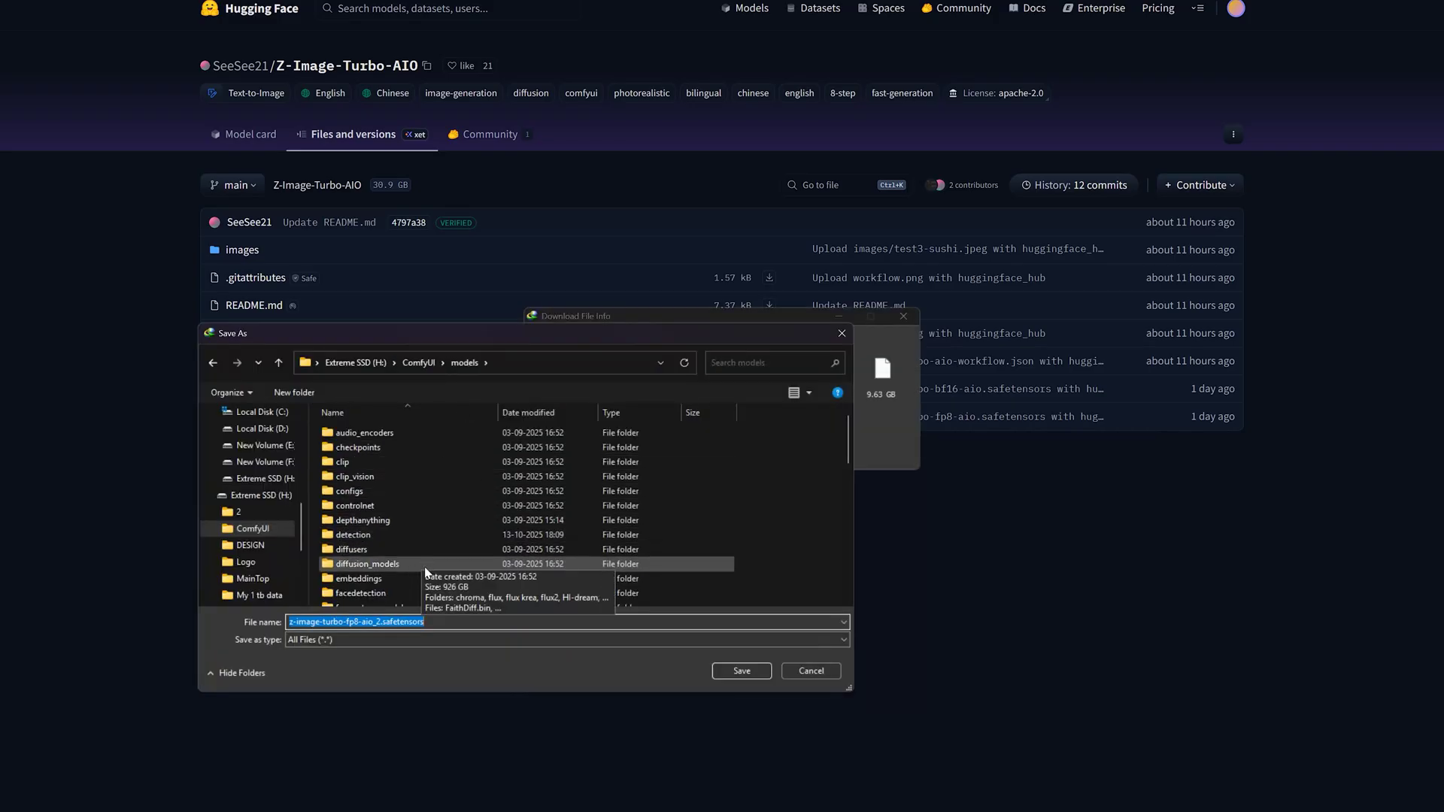
pyautogui.click(380, 449)
pyautogui.doubleClick(380, 449)
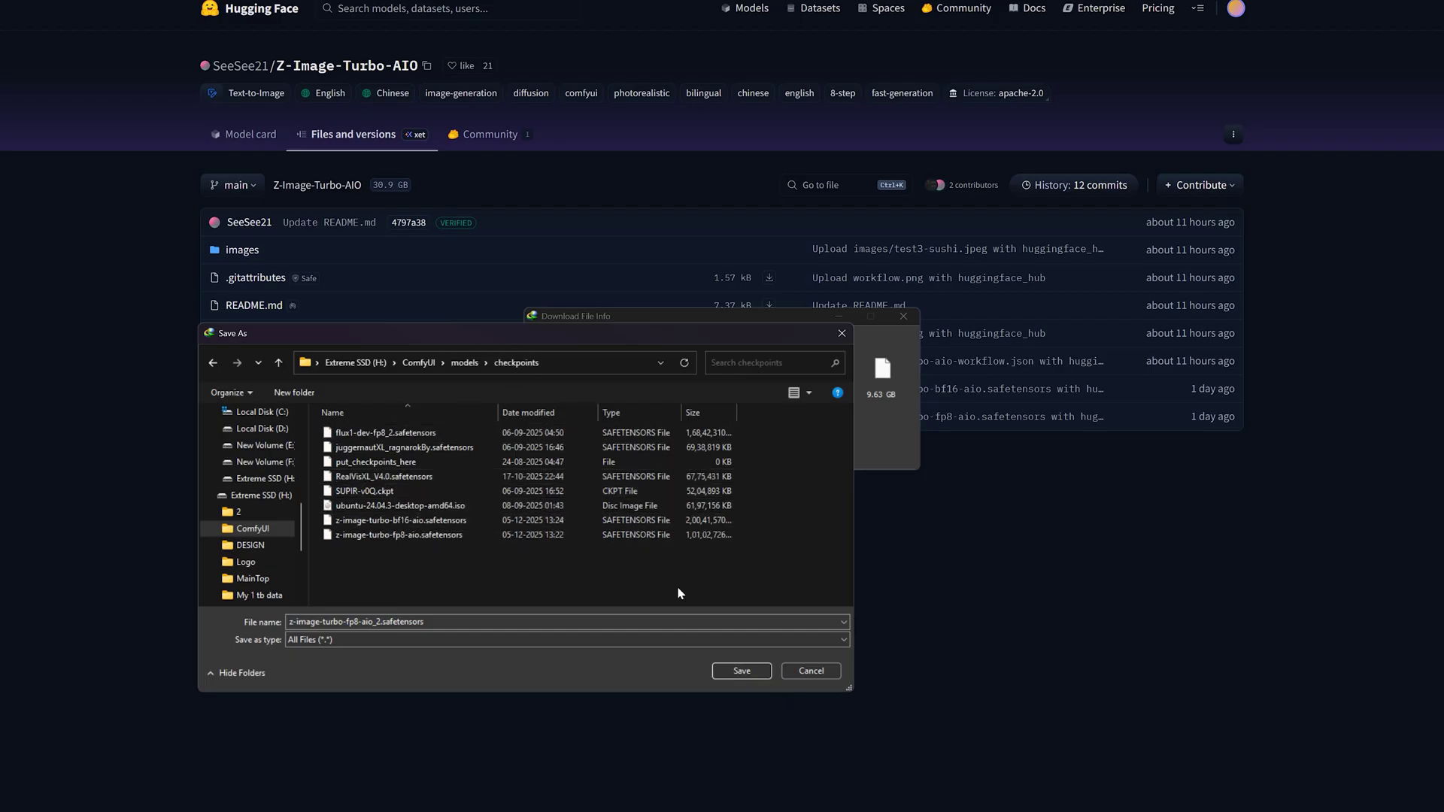
pyautogui.click(805, 673)
pyautogui.click(779, 461)
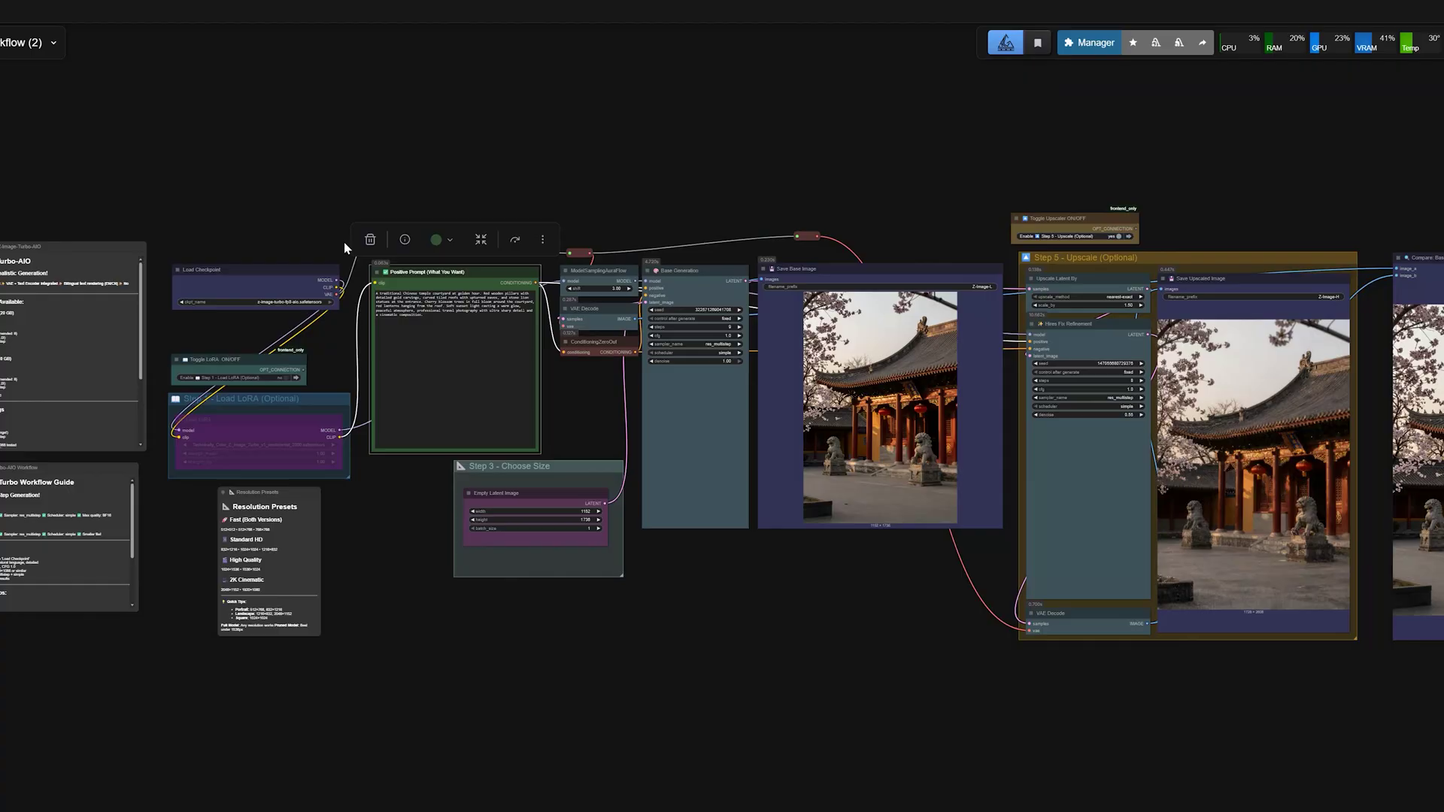
pyautogui.scroll(2, 345, 241)
pyautogui.moveTo(429, 171); pyautogui.dragTo(151, 120)
pyautogui.scroll(4, 653, 297)
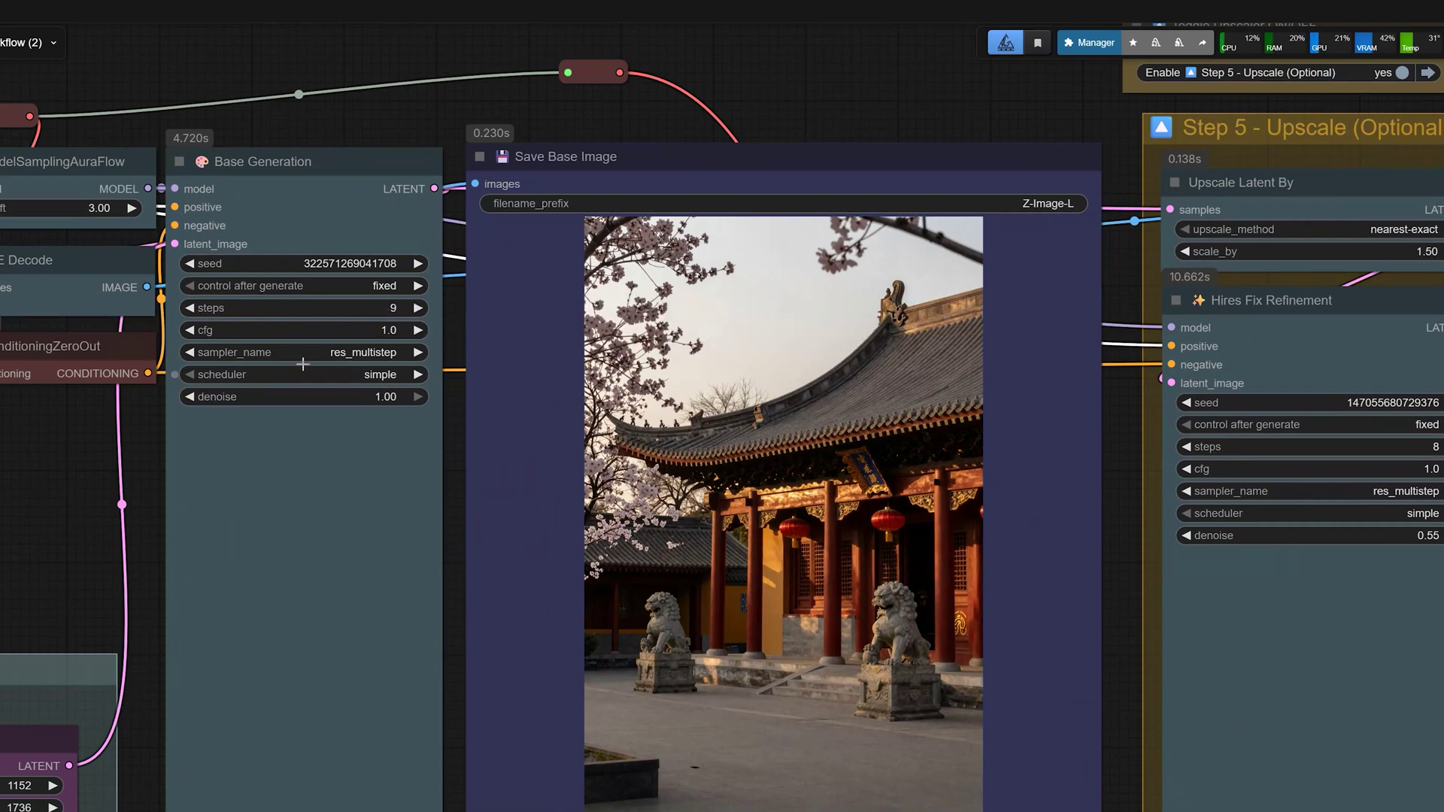
pyautogui.scroll(-6, 366, 363)
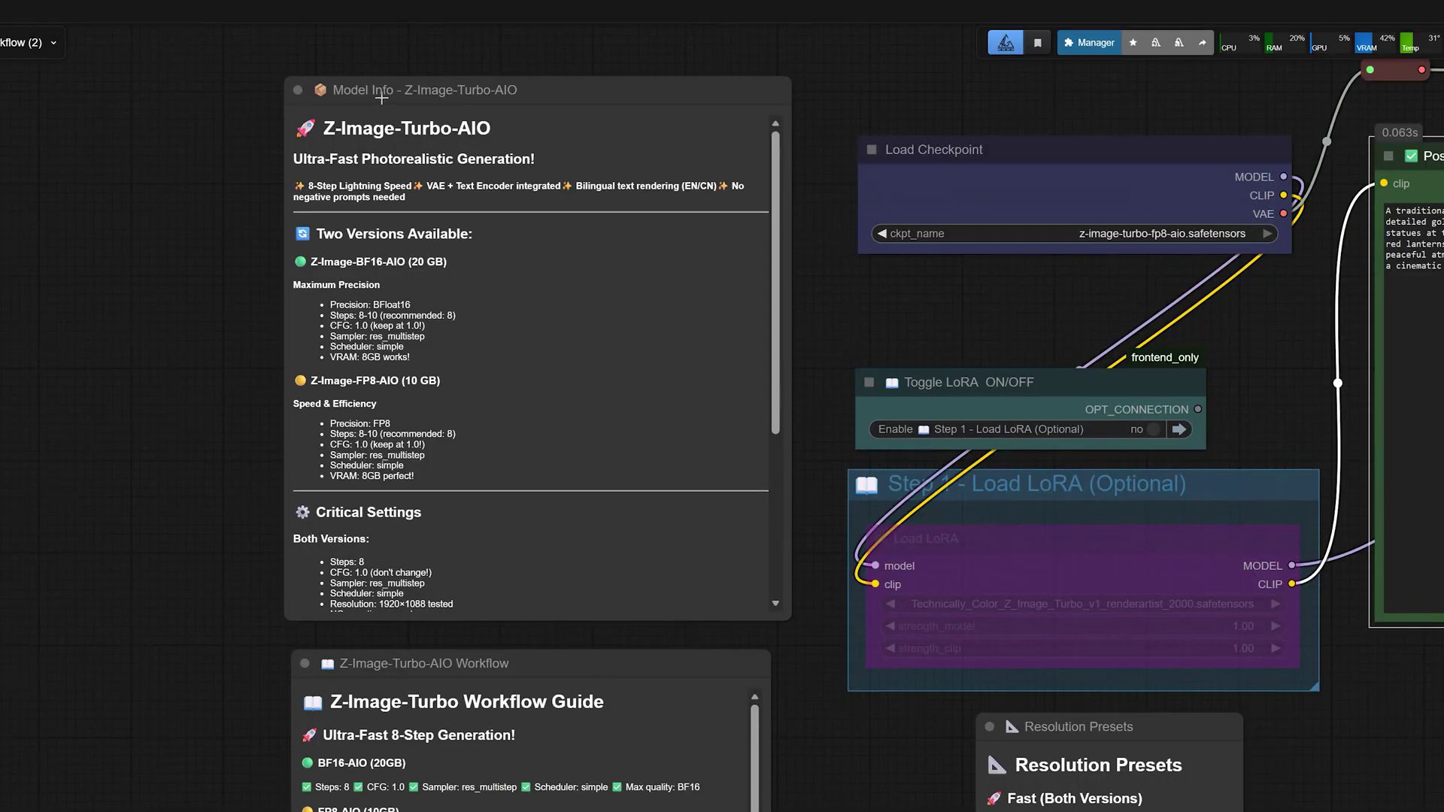
pyautogui.click(381, 98)
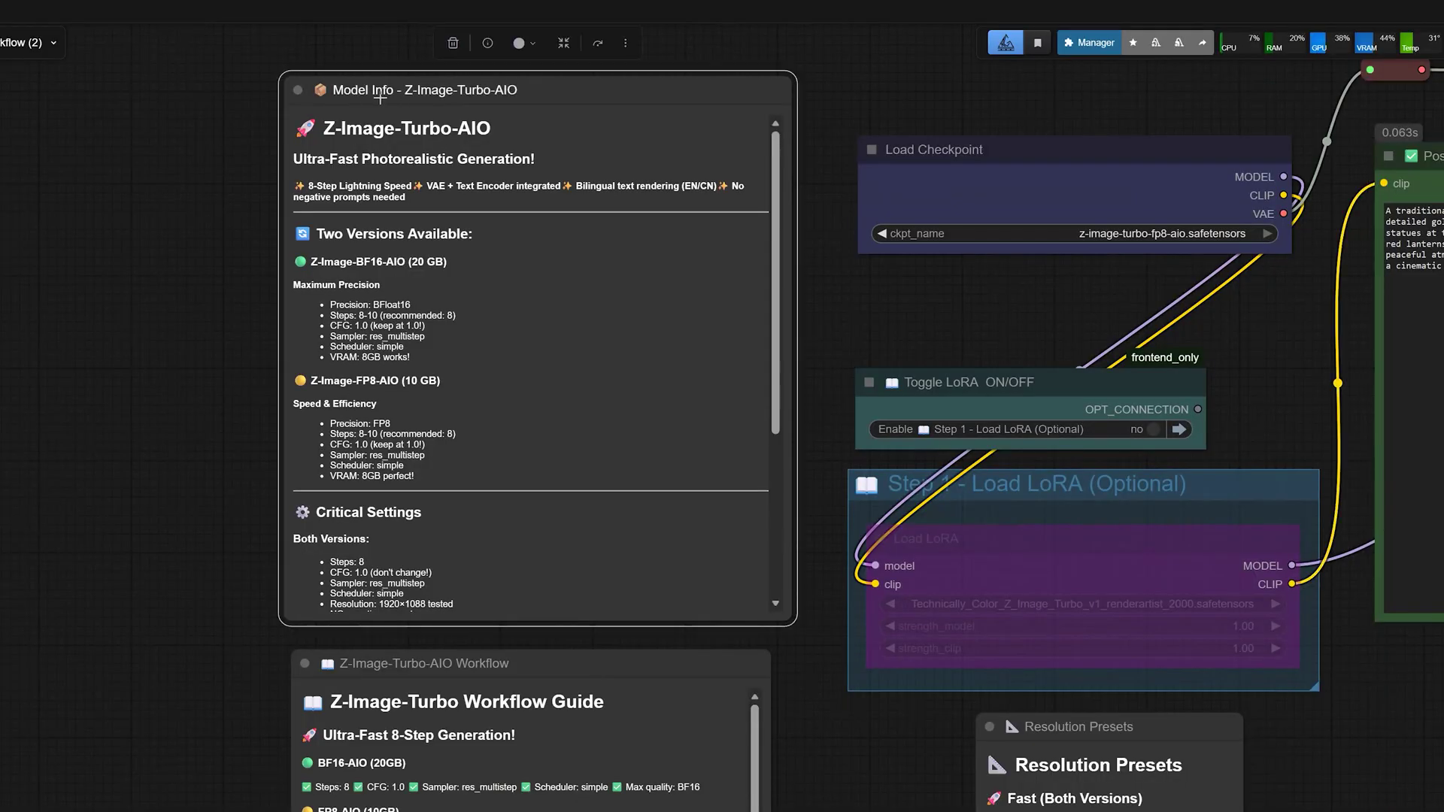
pyautogui.scroll(-2, 370, 380)
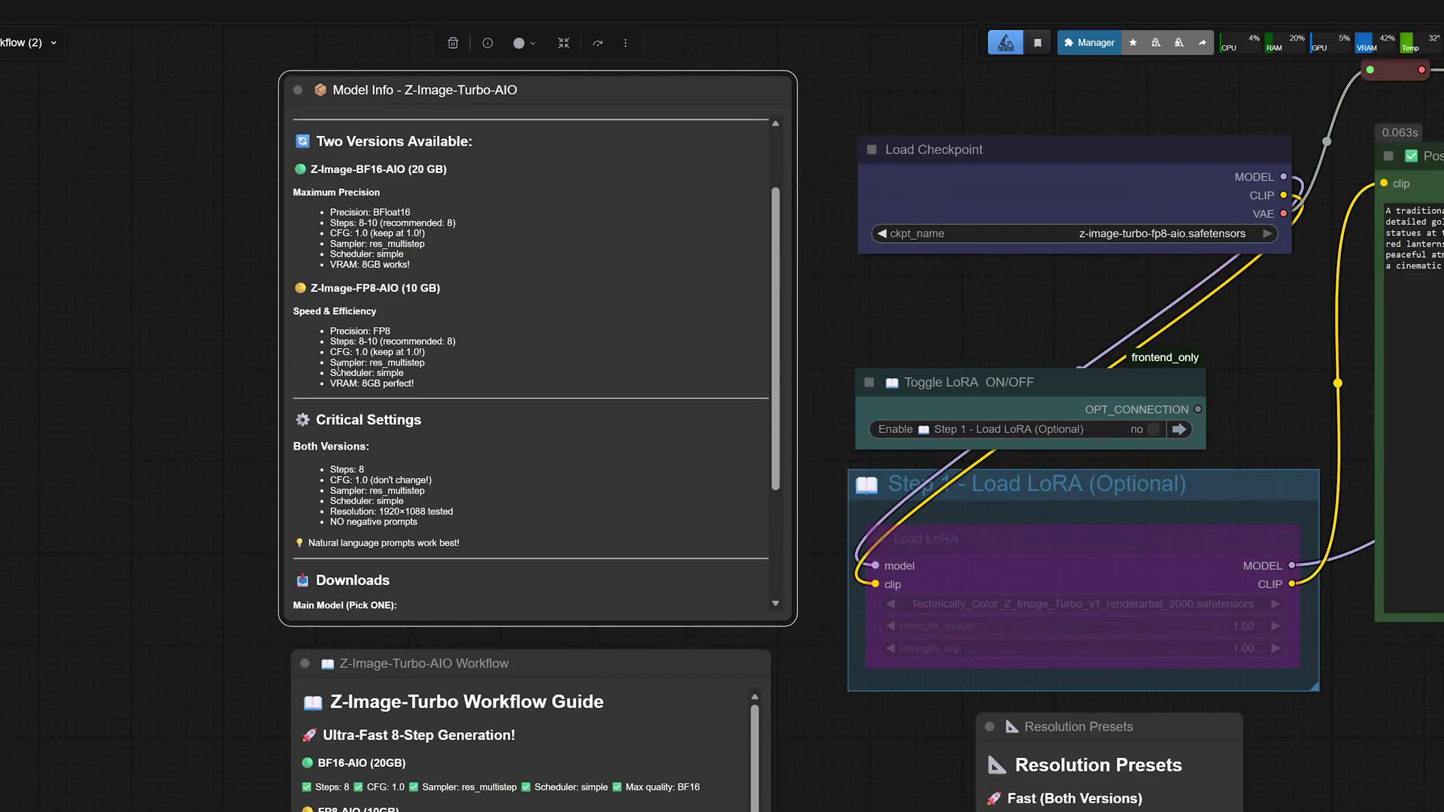
pyautogui.scroll(2, 339, 362)
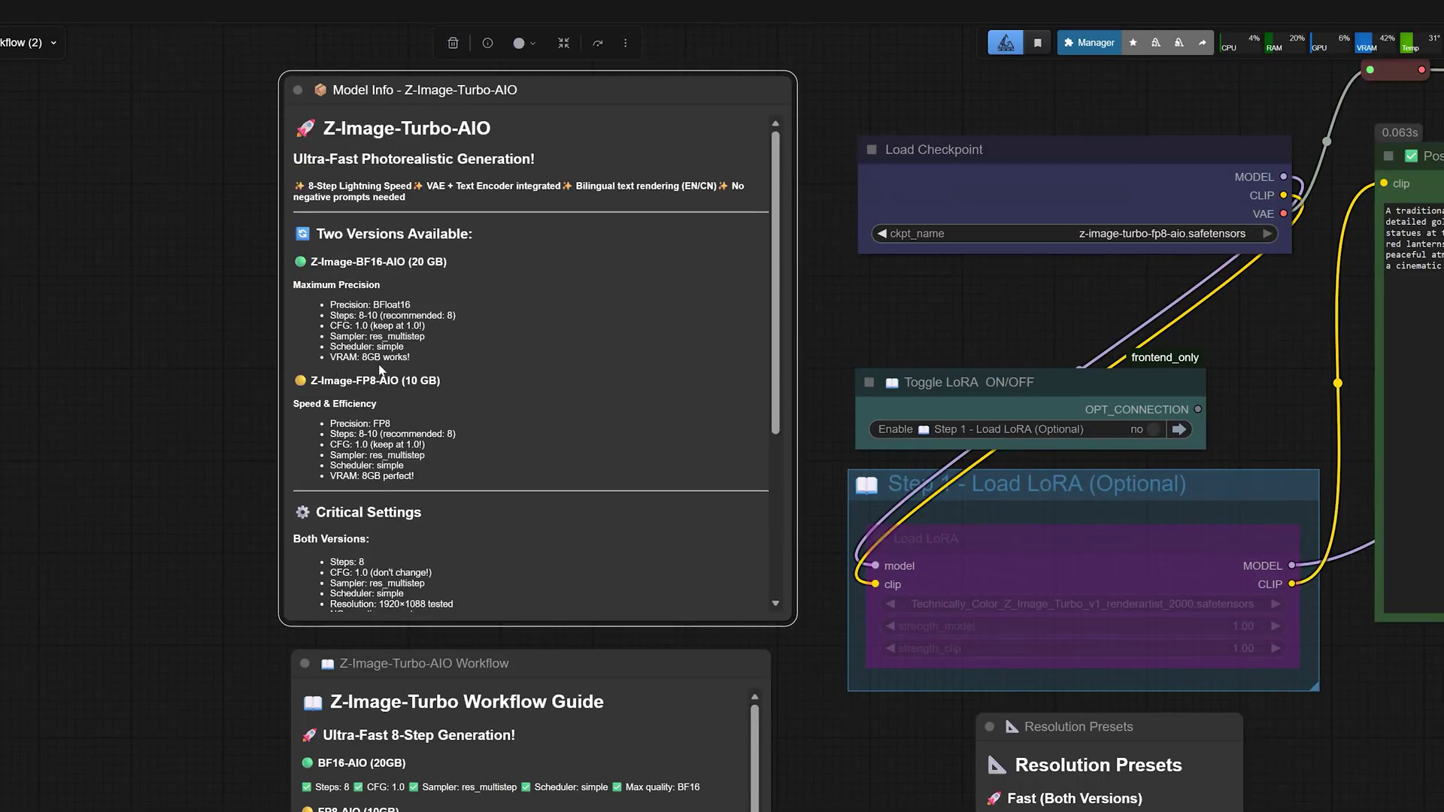
pyautogui.scroll(-1, 381, 364)
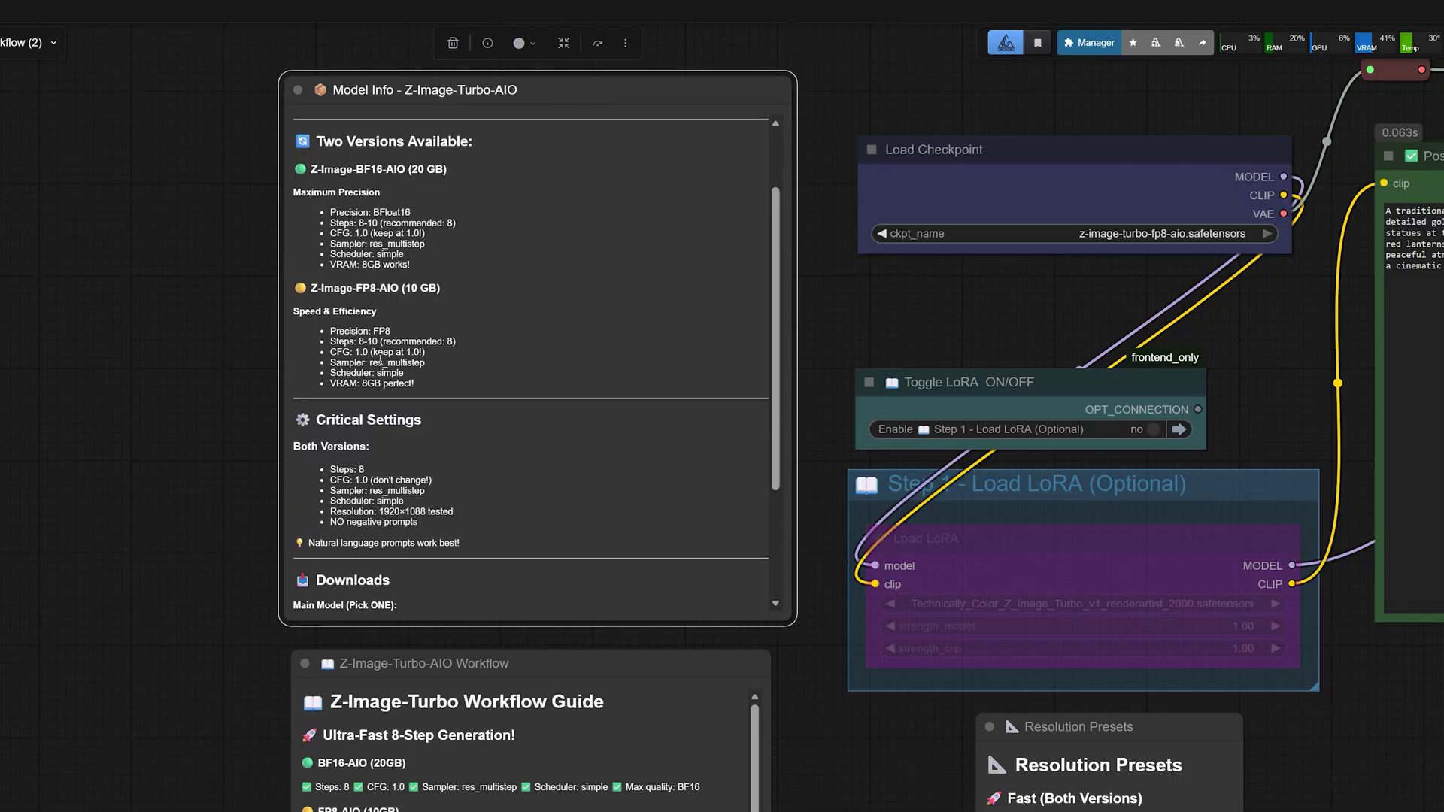
pyautogui.scroll(-2, 380, 359)
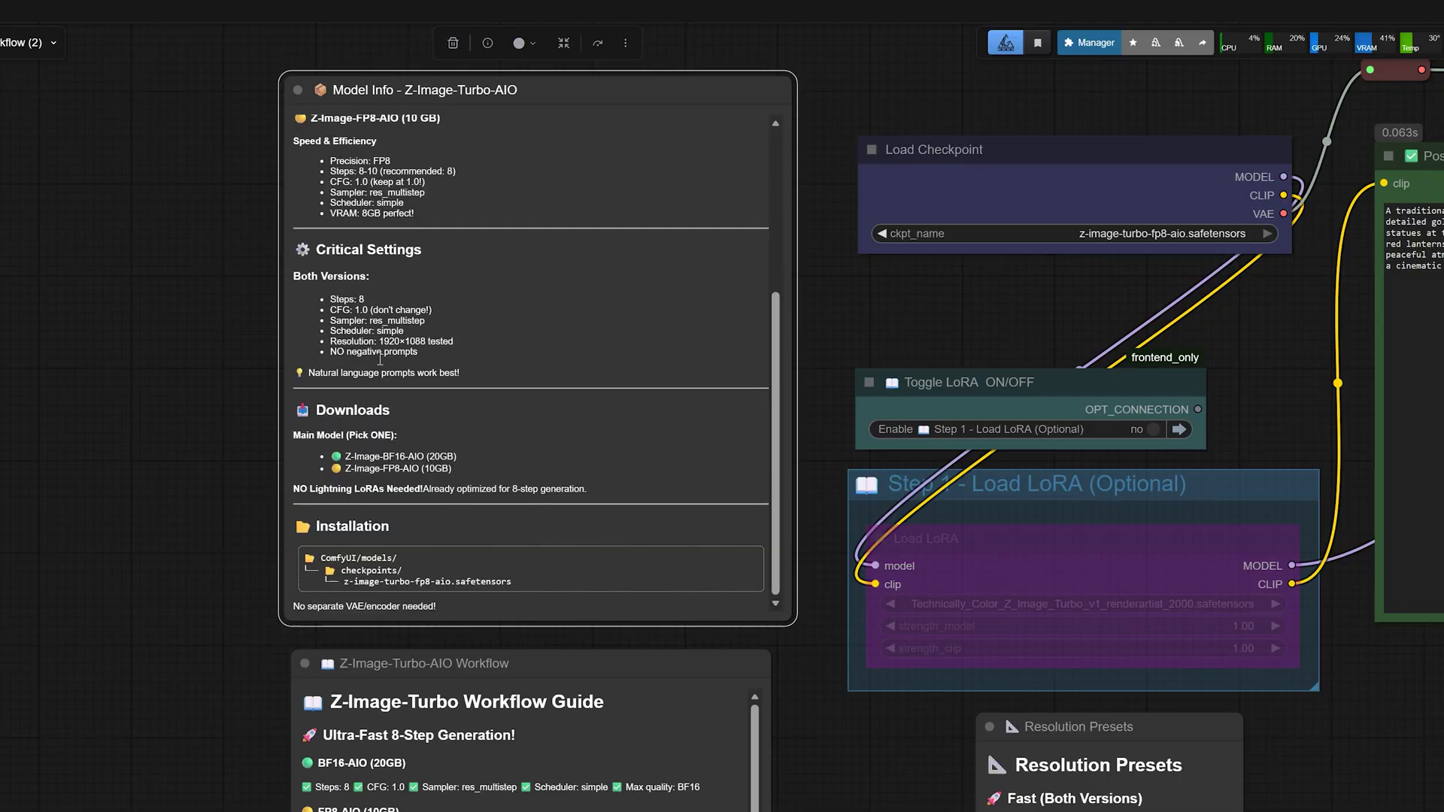
pyautogui.scroll(2, 381, 363)
pyautogui.scroll(-8, 379, 363)
pyautogui.scroll(-4, 410, 489)
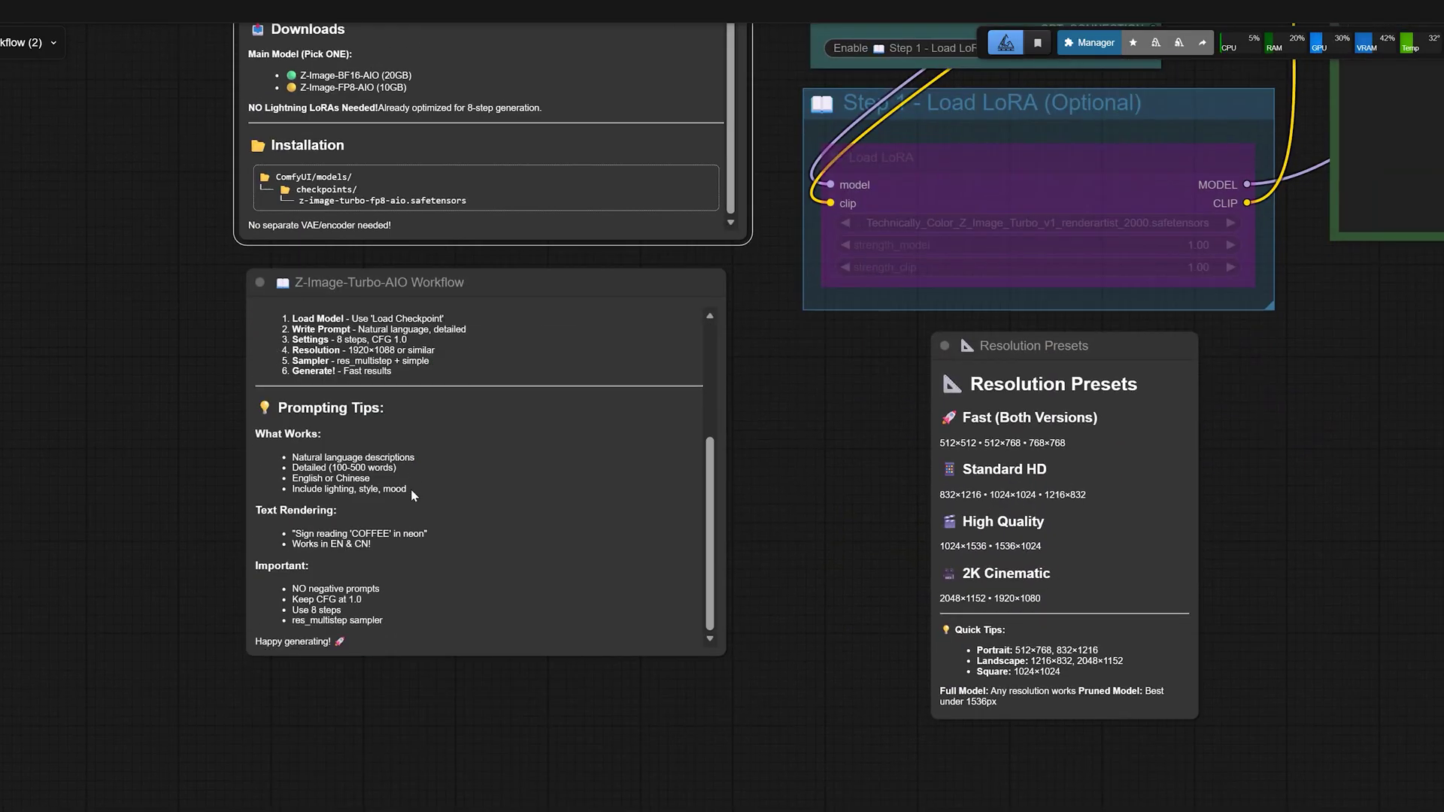
pyautogui.scroll(4, 411, 489)
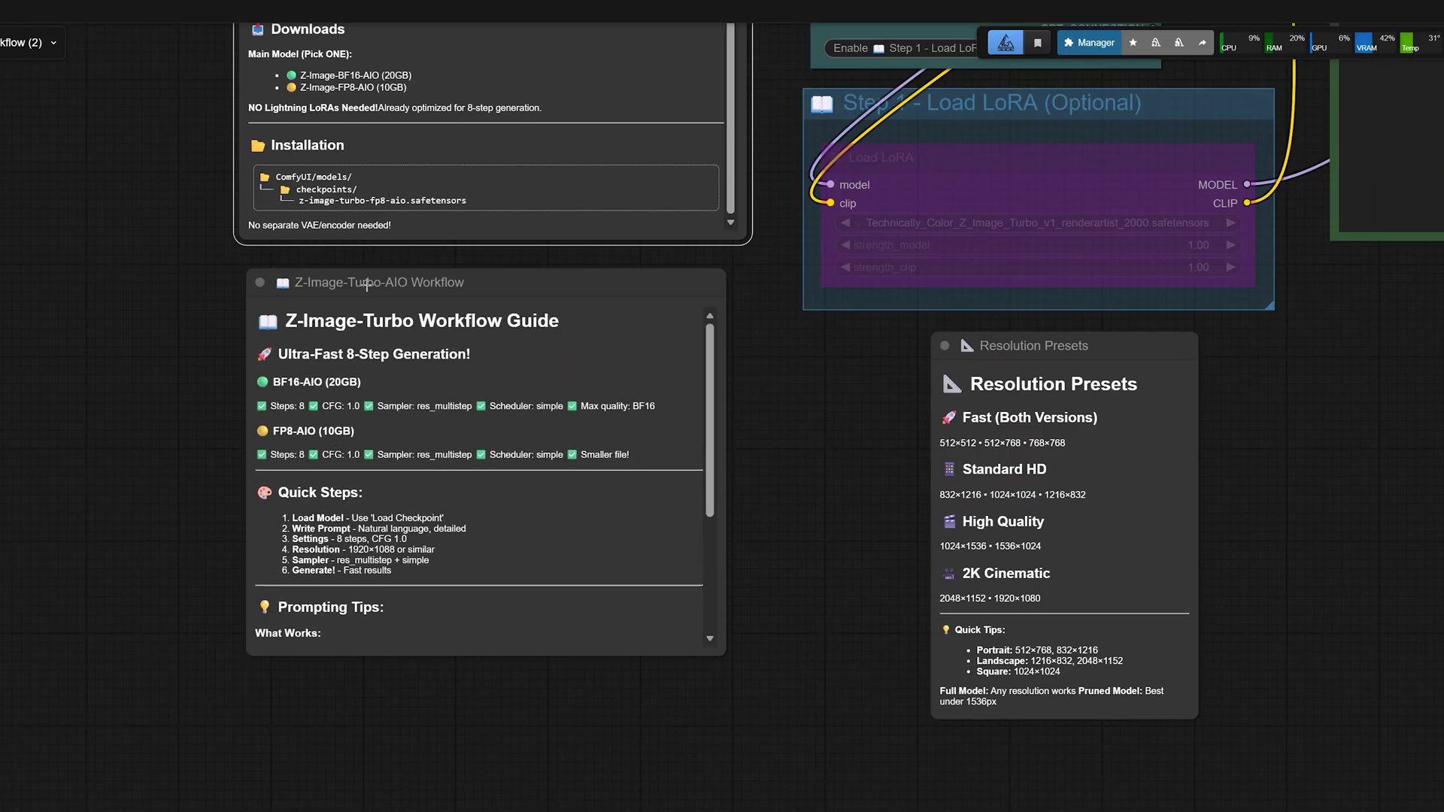
pyautogui.click(366, 283)
pyautogui.moveTo(769, 366); pyautogui.dragTo(94, 343)
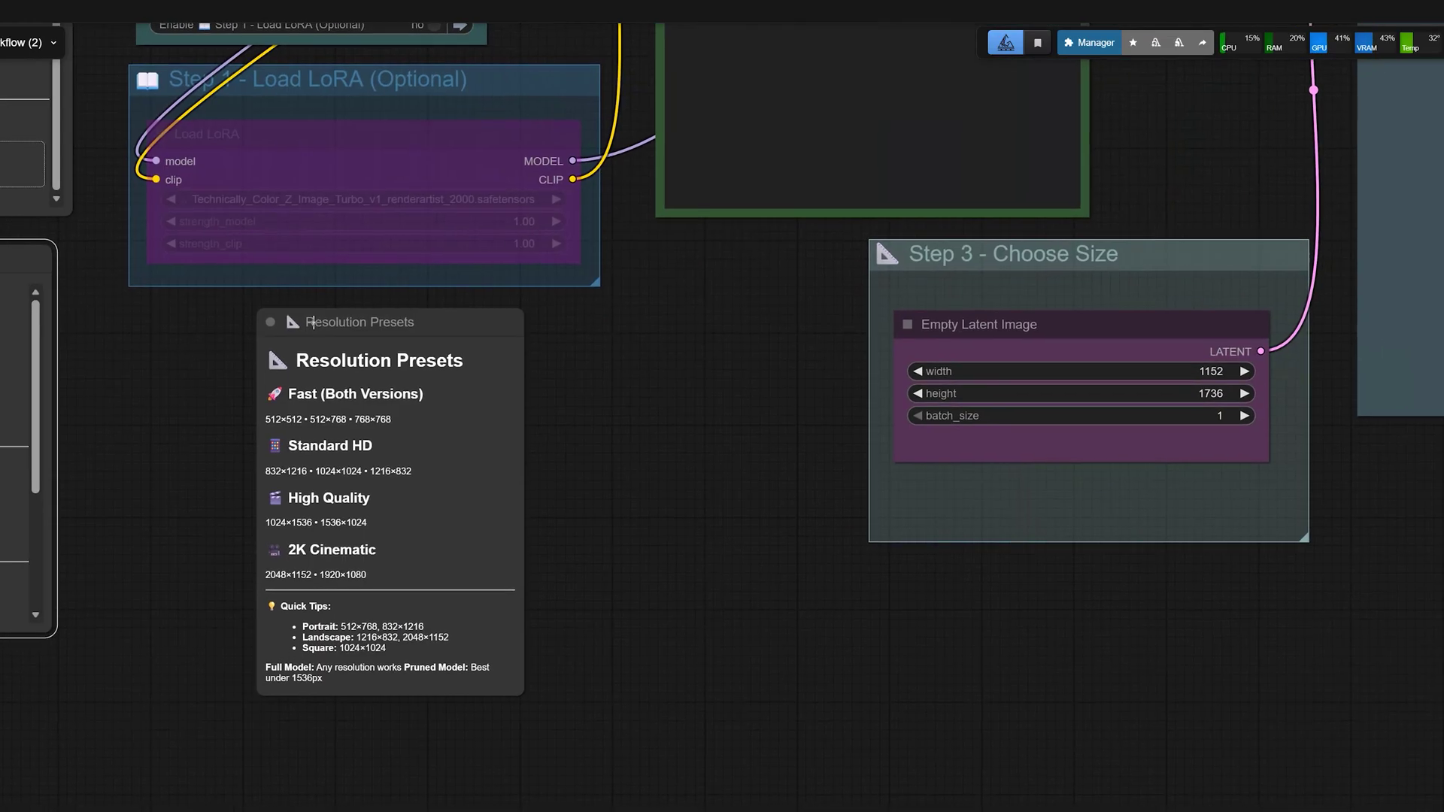
pyautogui.click(260, 330)
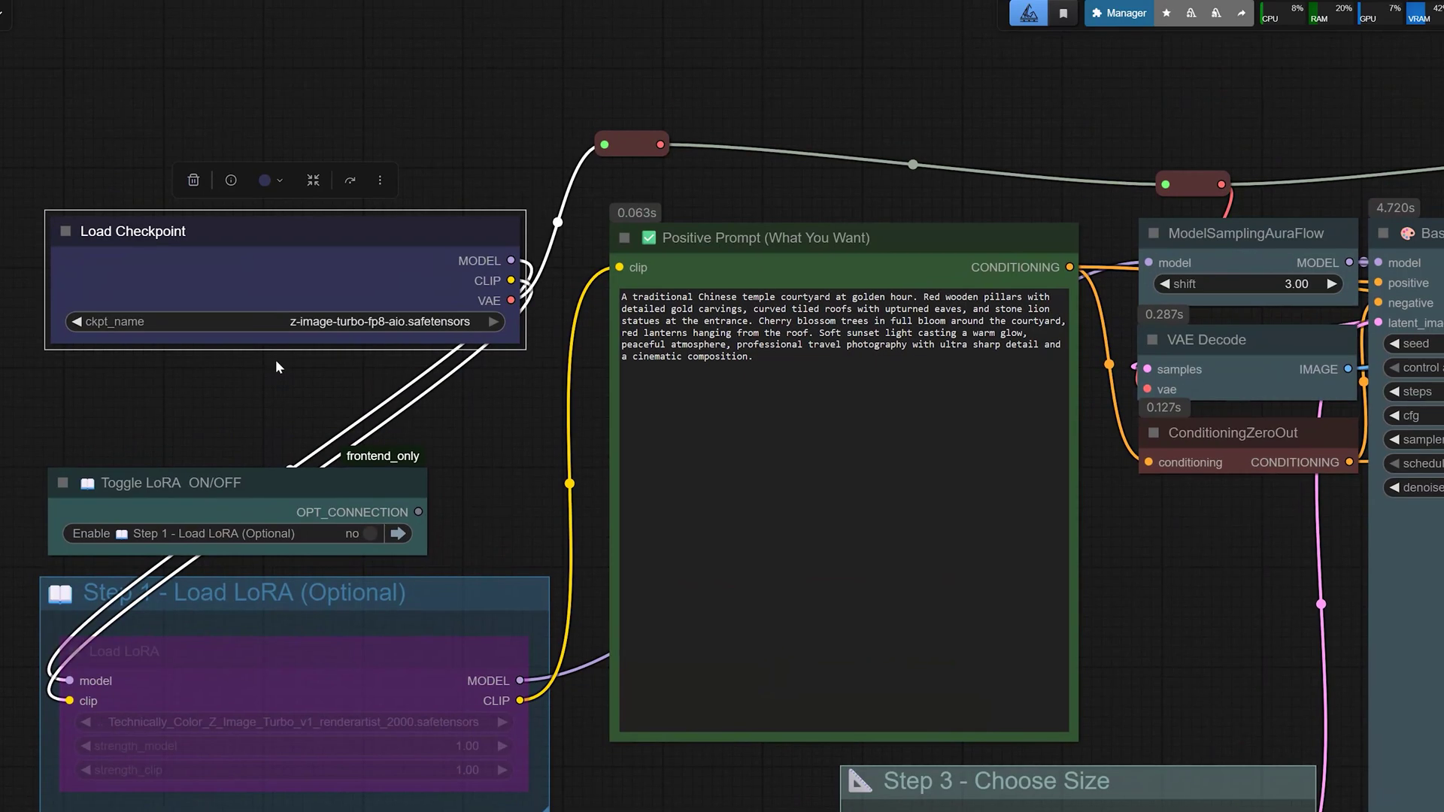
pyautogui.scroll(5, 277, 353)
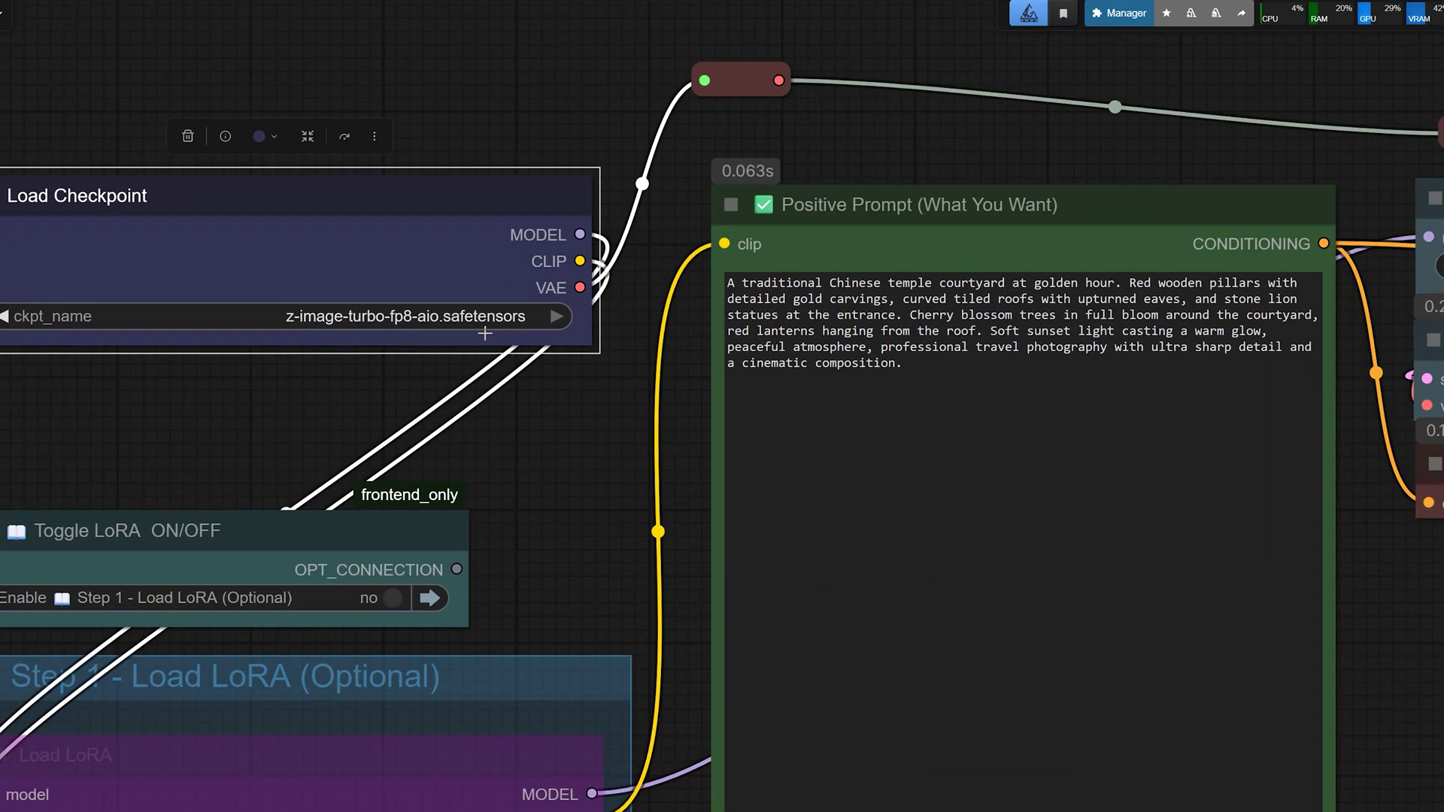
pyautogui.scroll(-5, 519, 362)
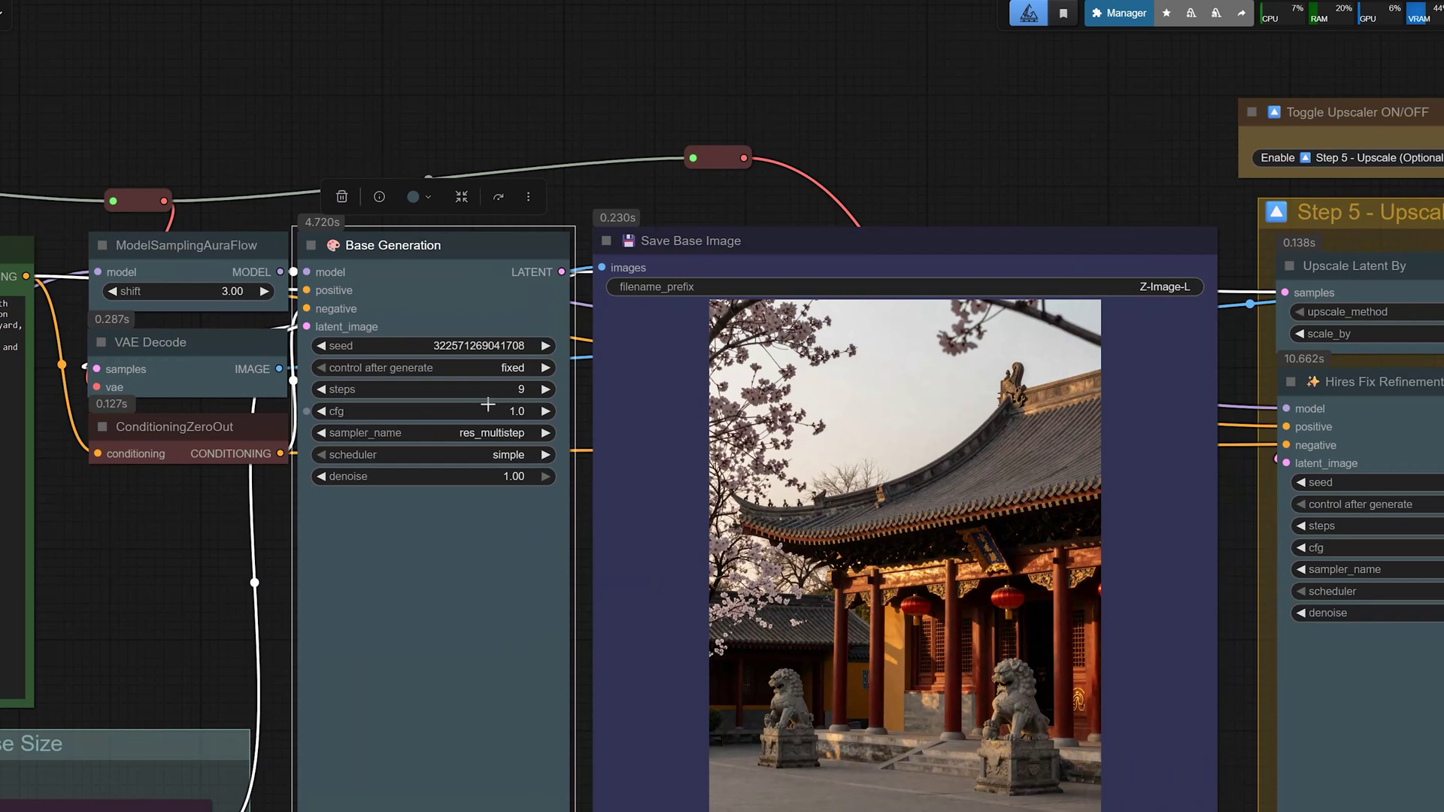
pyautogui.hscroll(10, 486, 404)
pyautogui.scroll(-3, 716, 476)
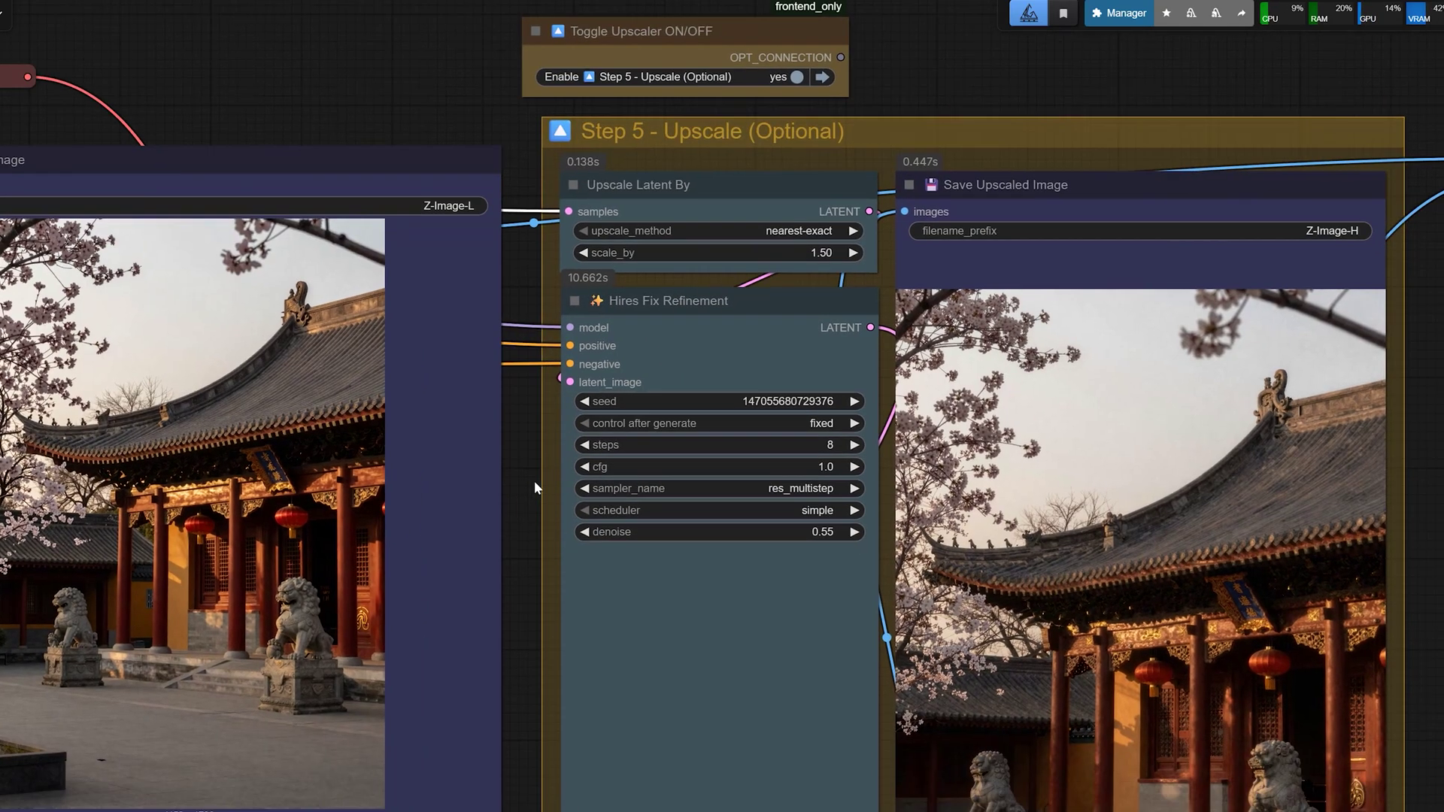
pyautogui.click(716, 370)
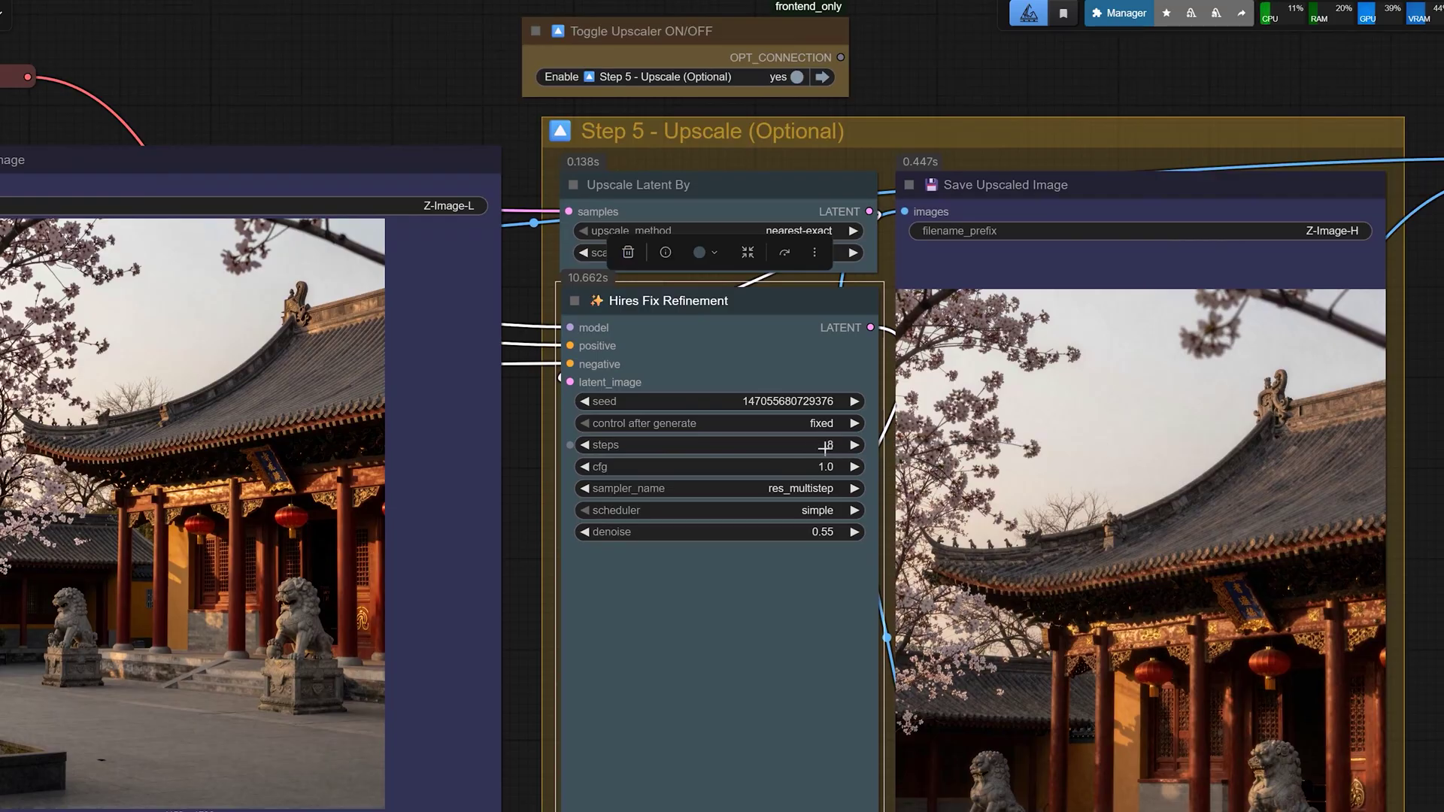
pyautogui.scroll(-3, 963, 504)
pyautogui.scroll(4, 708, 561)
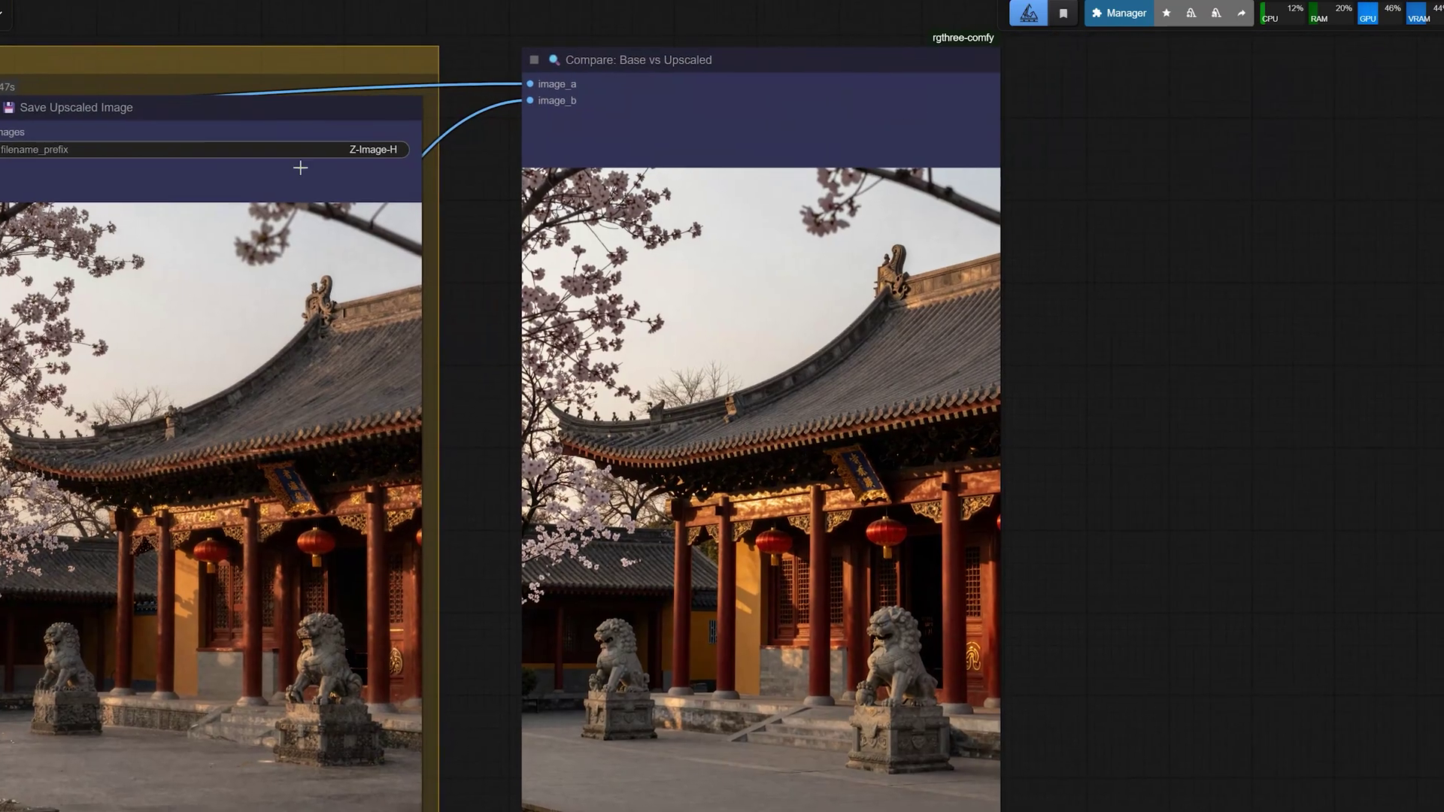
pyautogui.moveTo(448, 498); pyautogui.dragTo(316, 439)
# Set the Empty Latent Image width and height to 1024.
pyautogui.scroll(3, 314, 468)
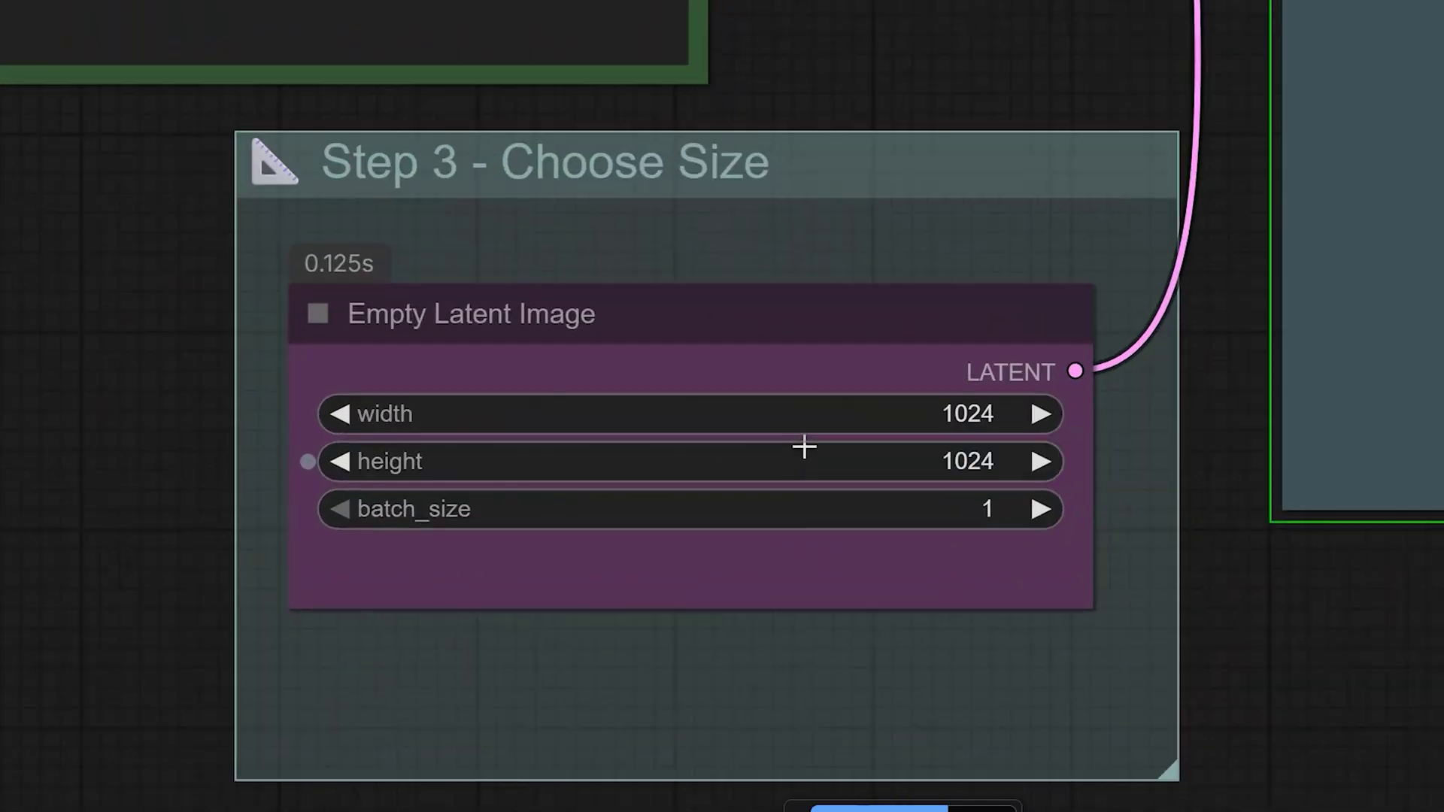
# Zoom and pan to inspect the 1024 × 1024 three-girl base image.
pyautogui.scroll(-2, 798, 429)
pyautogui.click(802, 344)
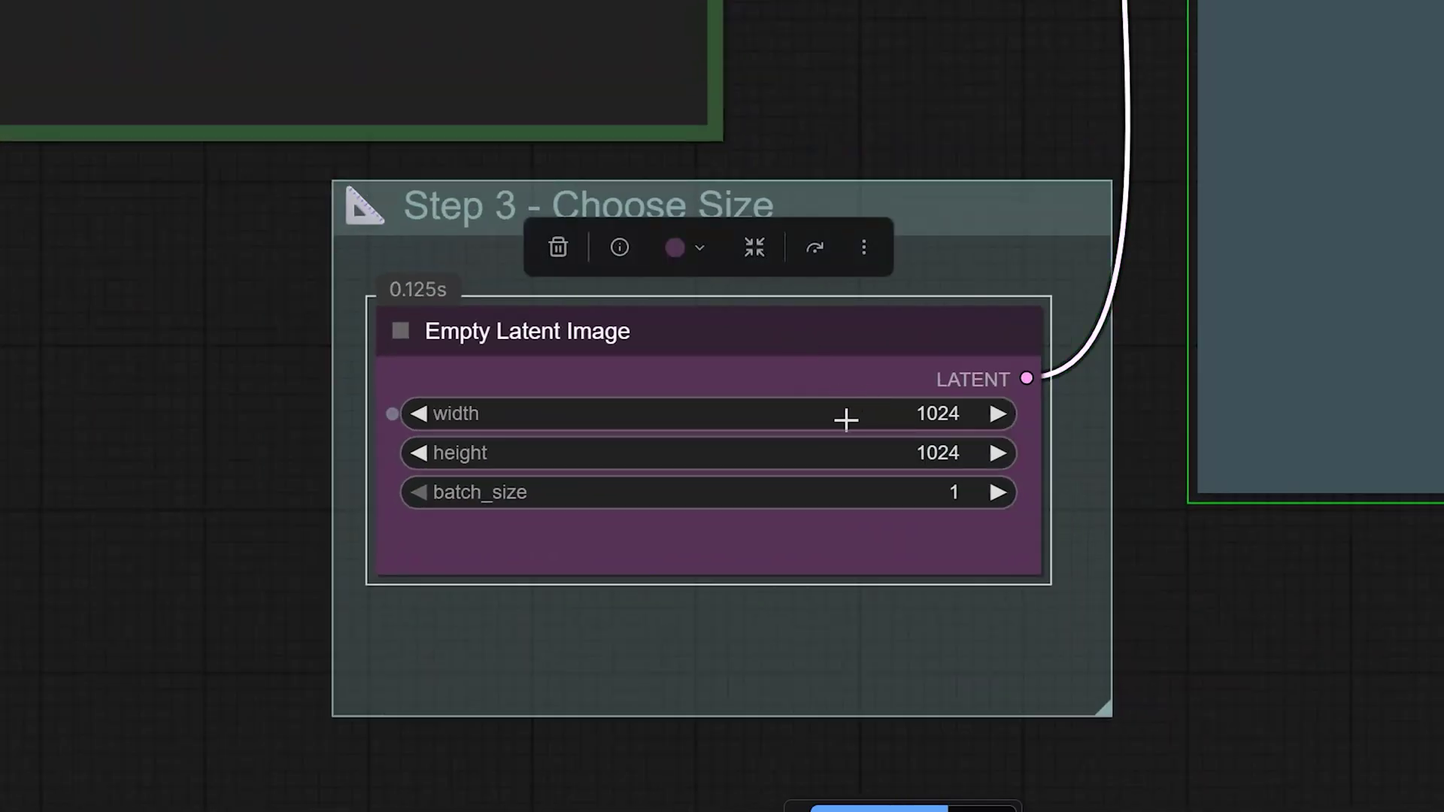
pyautogui.scroll(5, 845, 419)
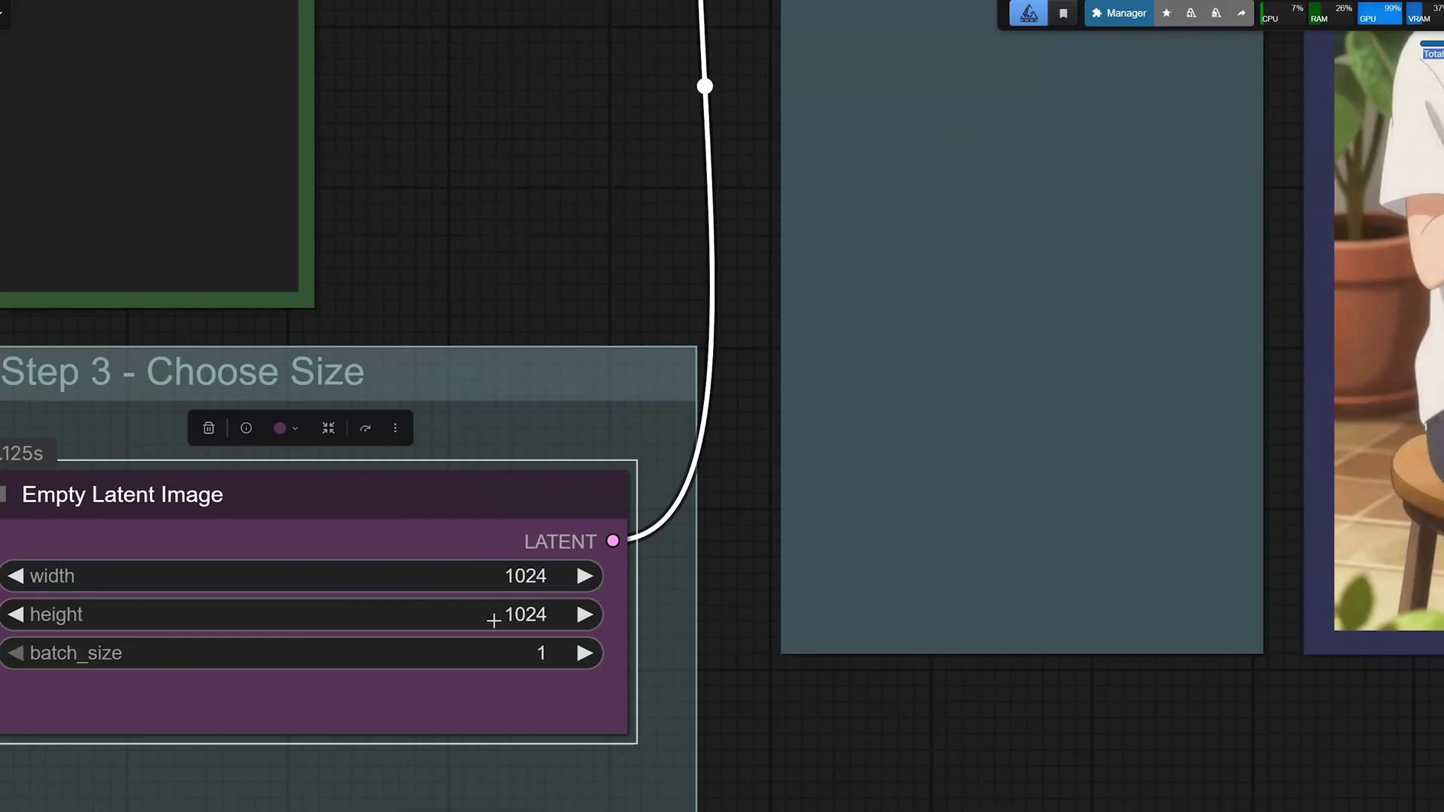
pyautogui.scroll(-2, 494, 619)
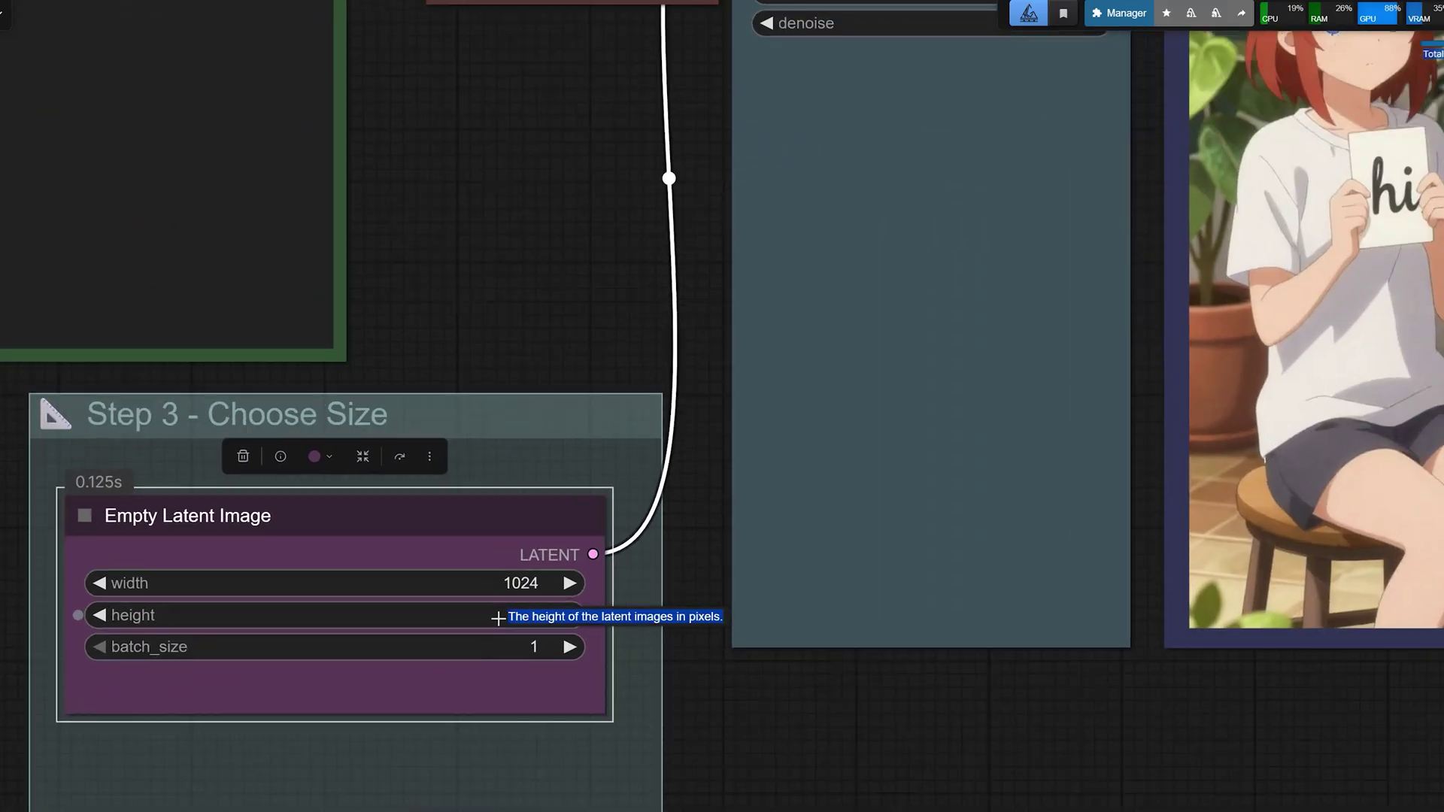
pyautogui.scroll(-5, 494, 620)
pyautogui.moveTo(804, 682); pyautogui.dragTo(278, 795)
pyautogui.scroll(3, 734, 416)
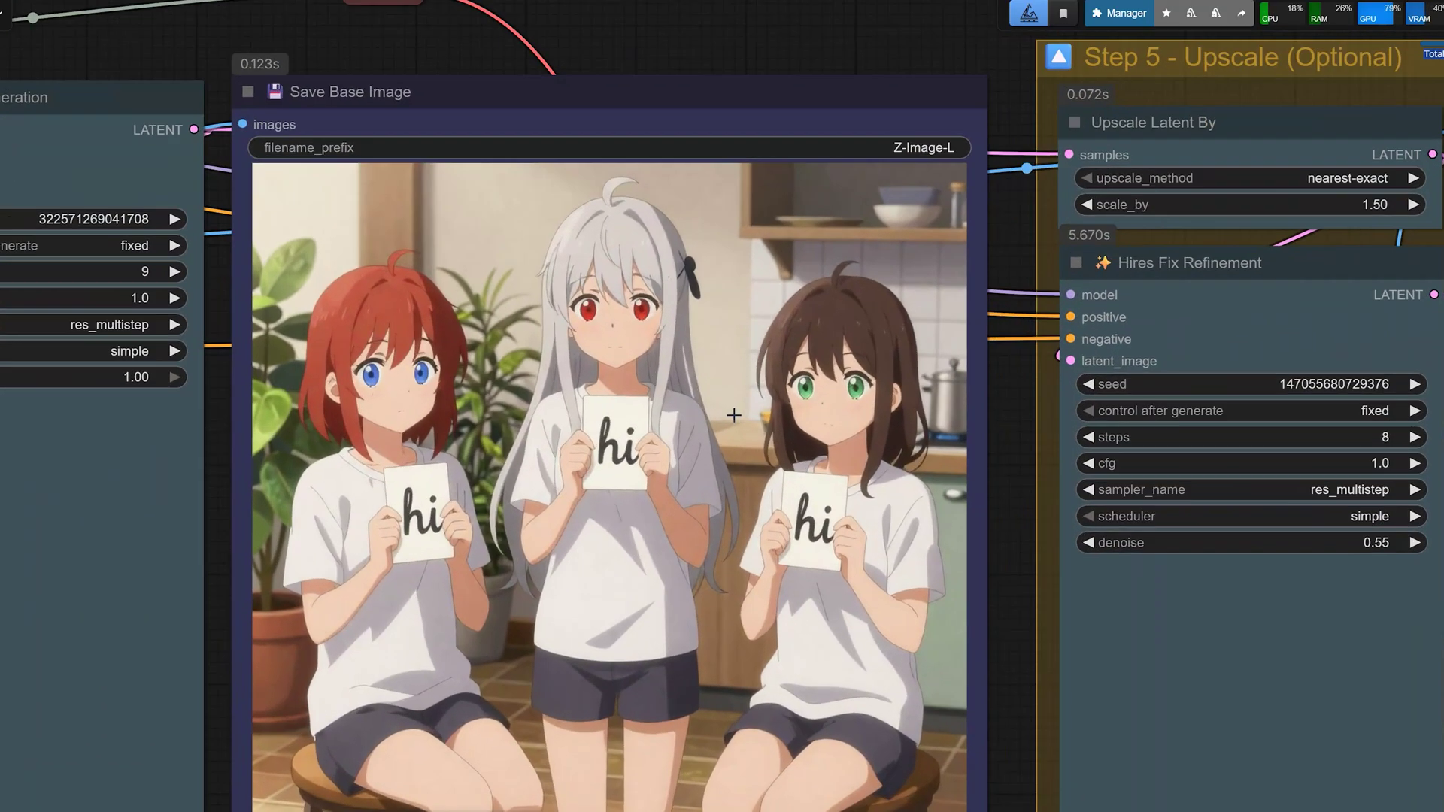
pyautogui.scroll(1, 489, 362)
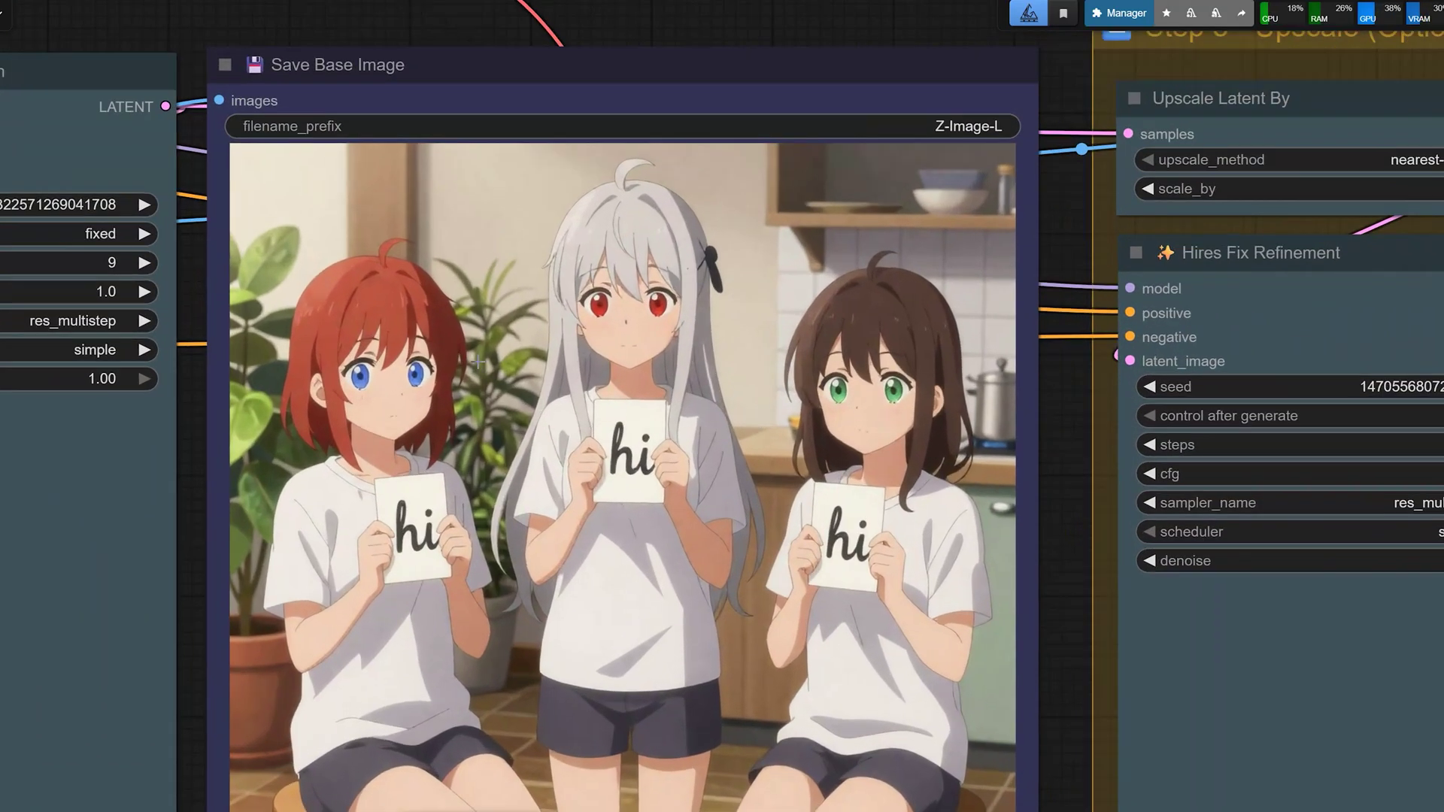
pyautogui.scroll(3, 417, 553)
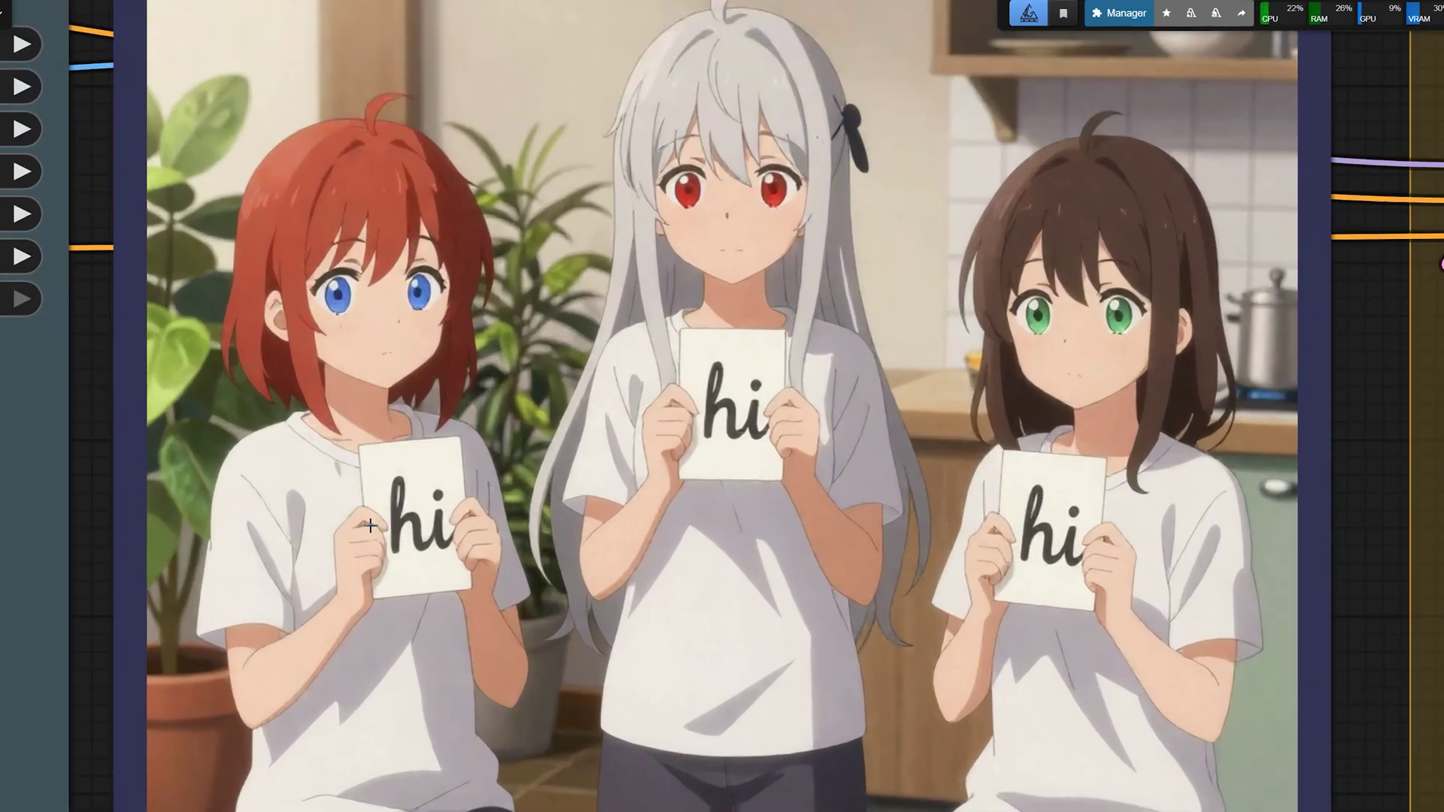
pyautogui.scroll(-1, 400, 556)
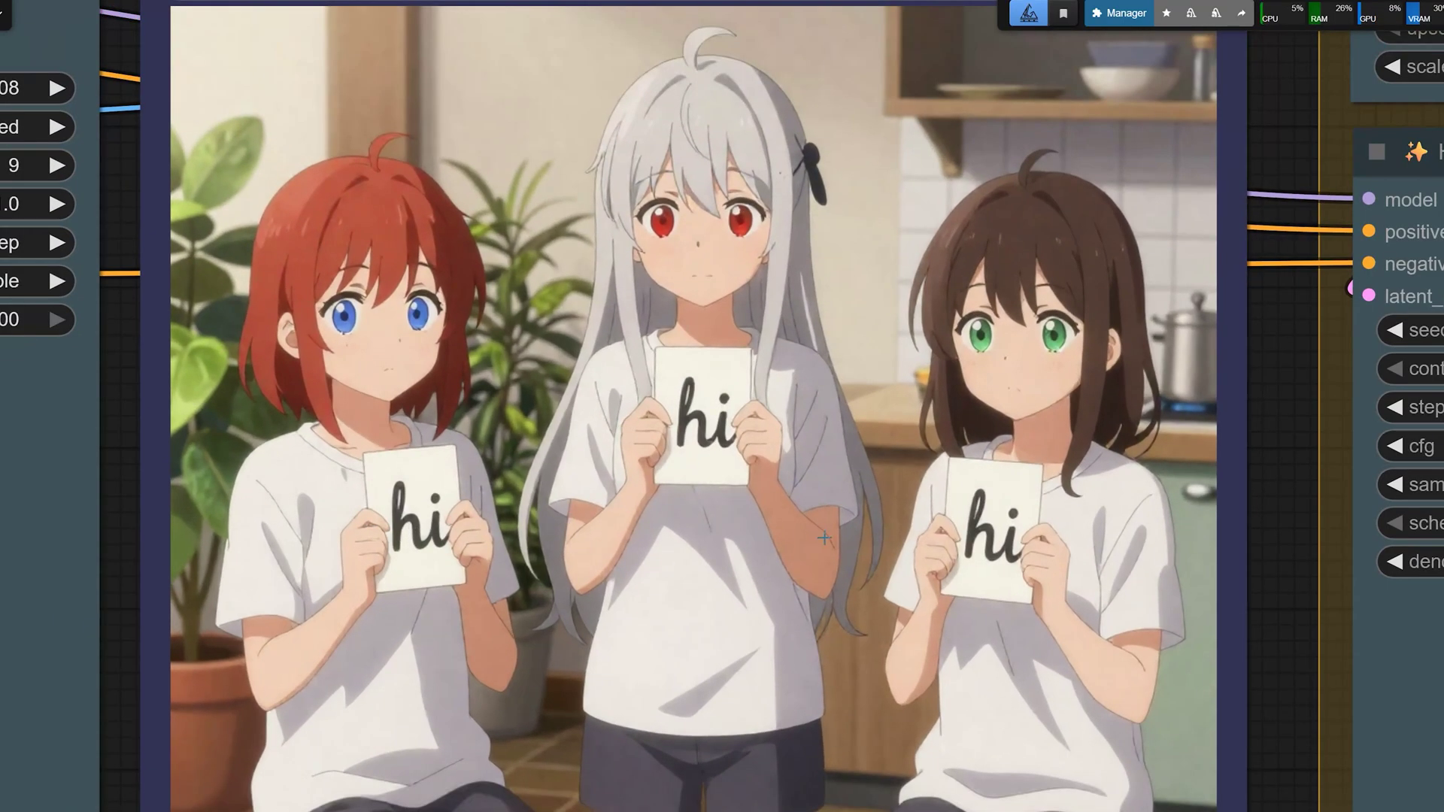
pyautogui.scroll(-1, 775, 526)
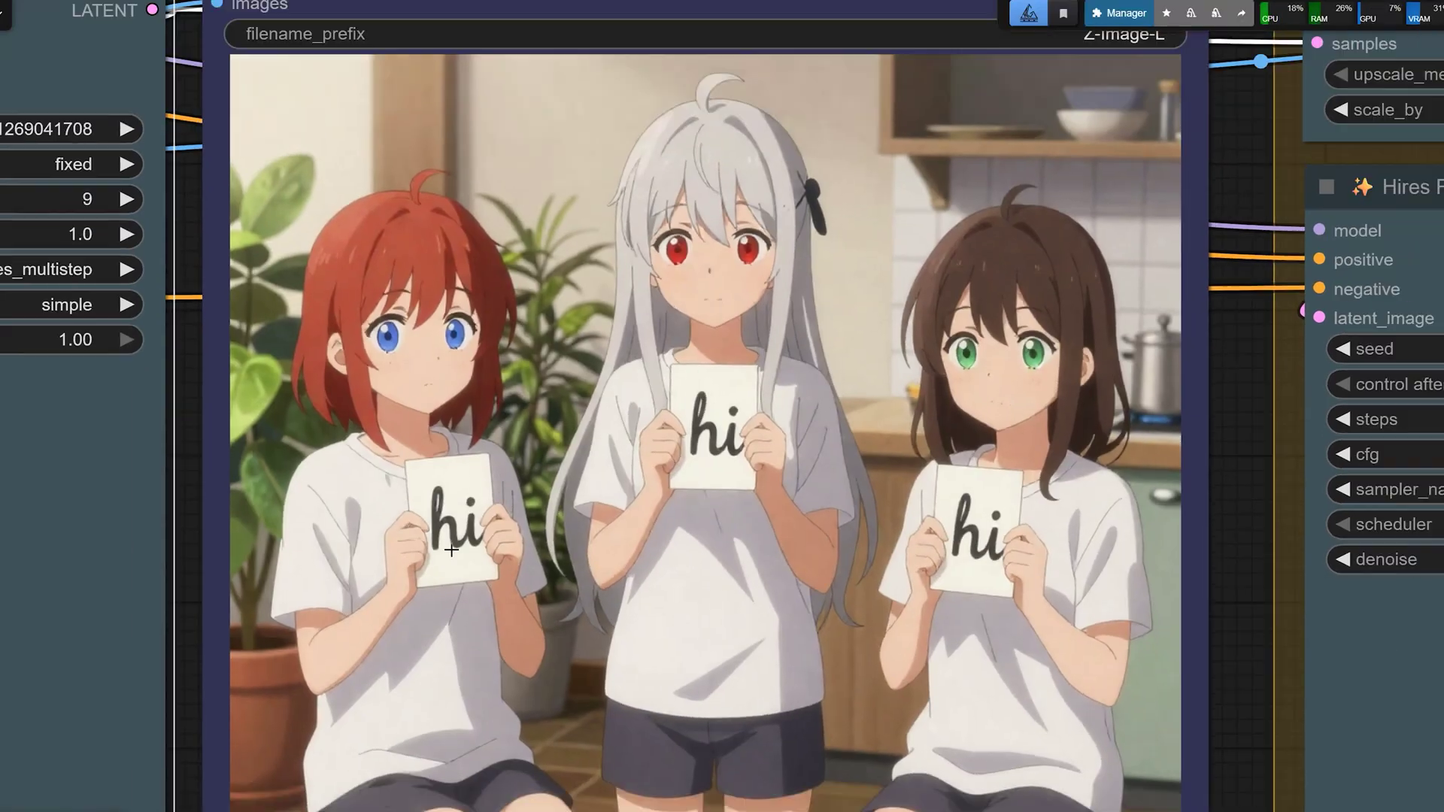
pyautogui.scroll(-1, 452, 550)
pyautogui.scroll(-1, 1113, 662)
# Pan across the upscaled image, Compare and Hires Fix Refinement nodes.
pyautogui.moveTo(1155, 681); pyautogui.dragTo(942, 608)
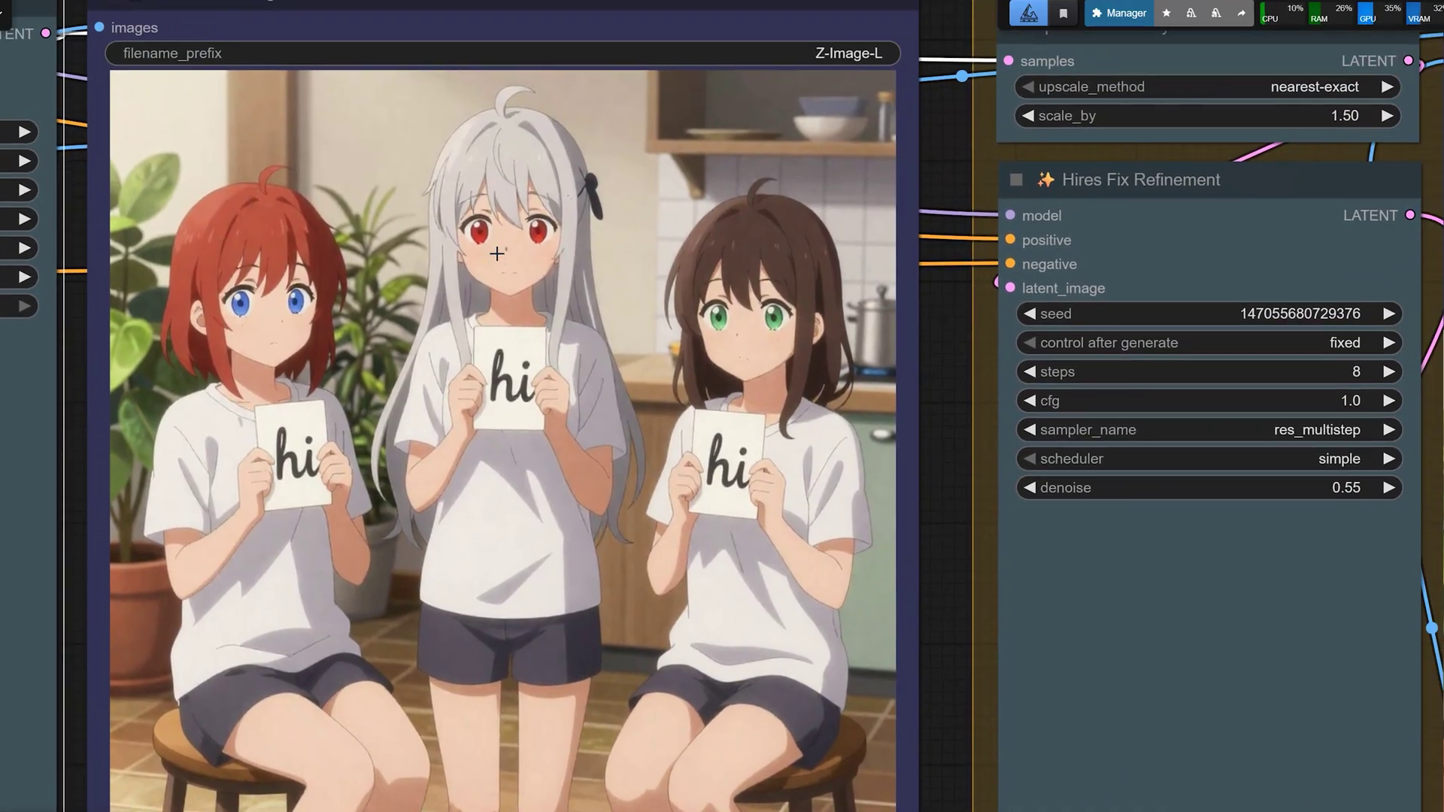
pyautogui.scroll(-1, 941, 592)
pyautogui.hscroll(5, 978, 590)
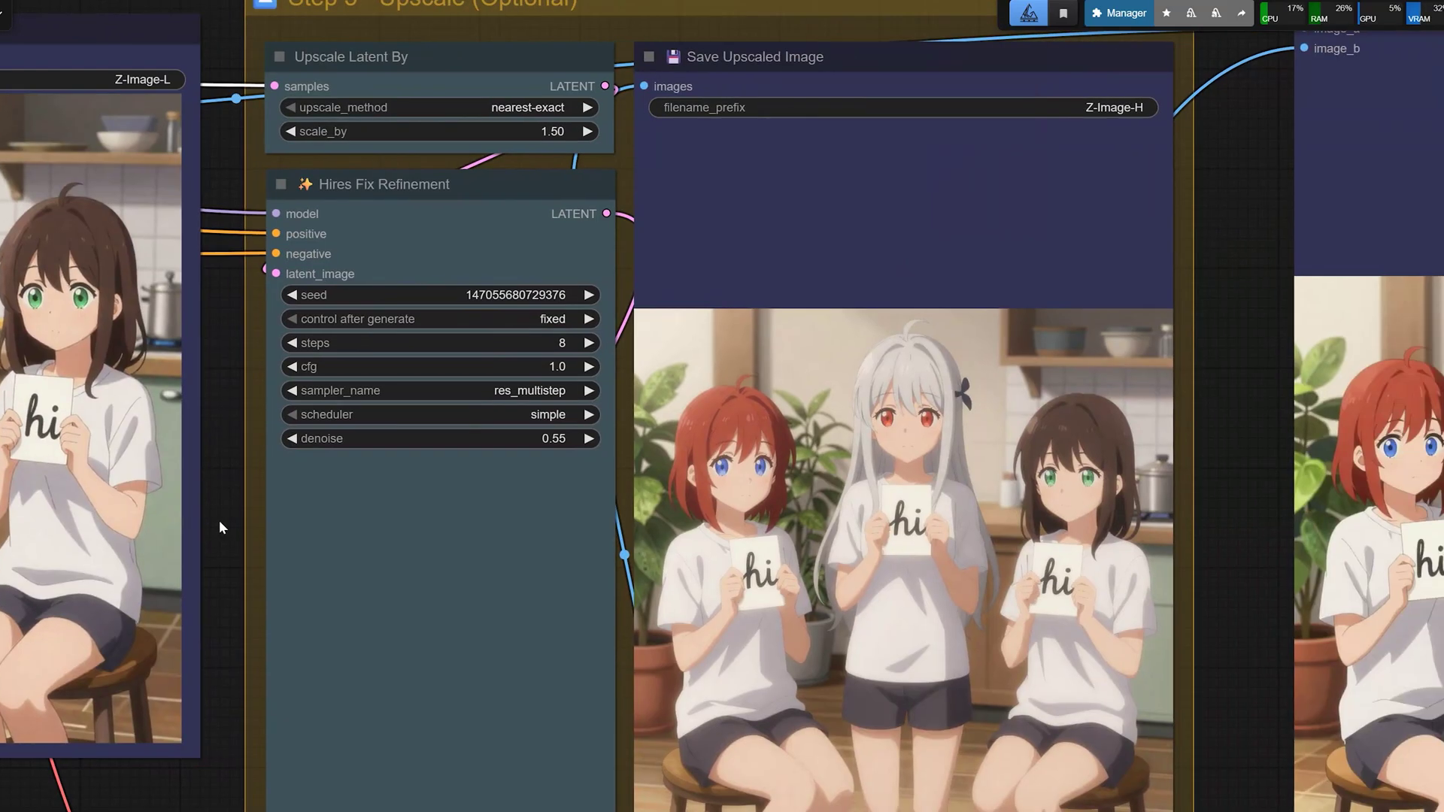
pyautogui.hscroll(10, 1226, 580)
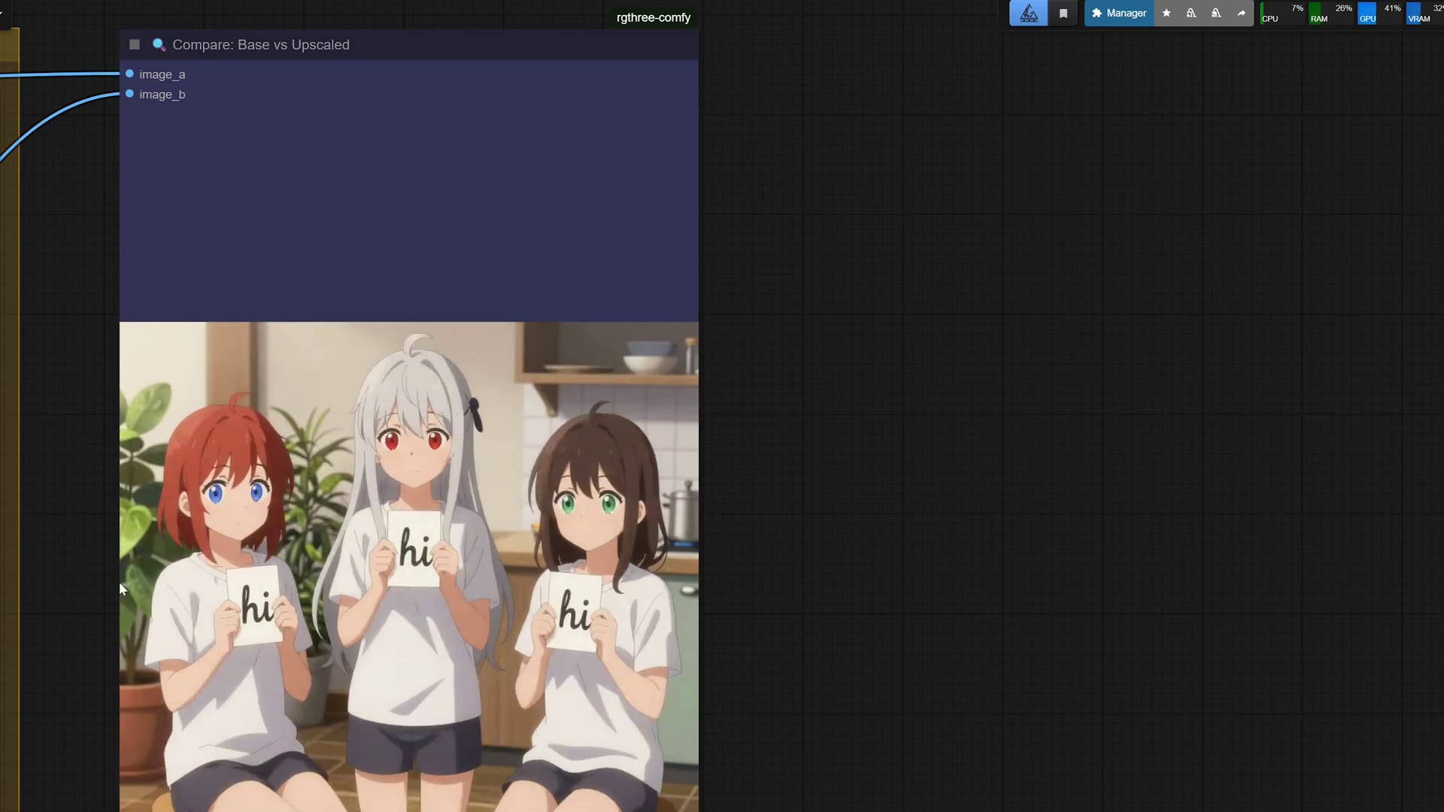
pyautogui.hscroll(-10, 715, 599)
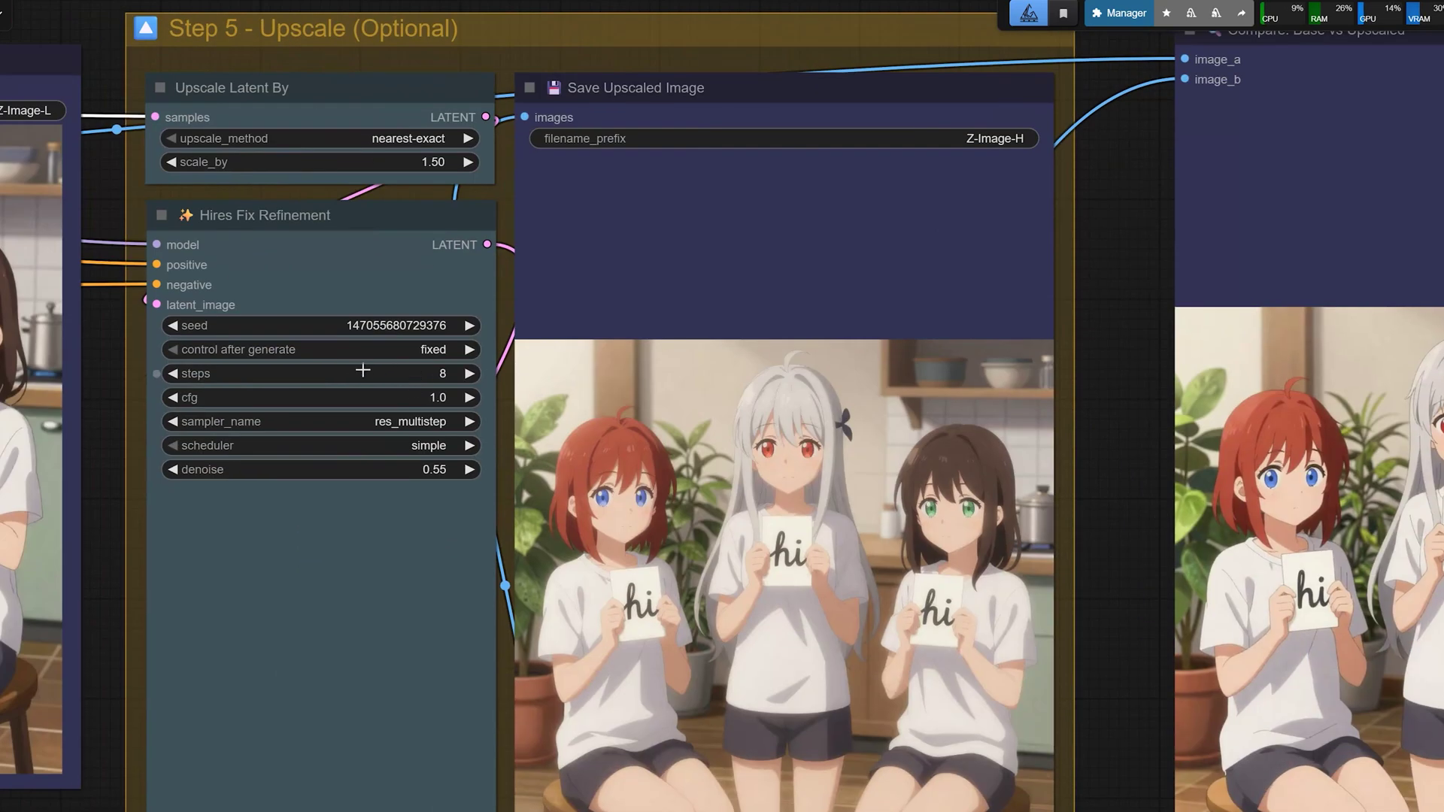
pyautogui.scroll(1, 363, 371)
# Set Hires Fix Refinement steps to 3 and check the upscaled result.
pyautogui.click(422, 373)
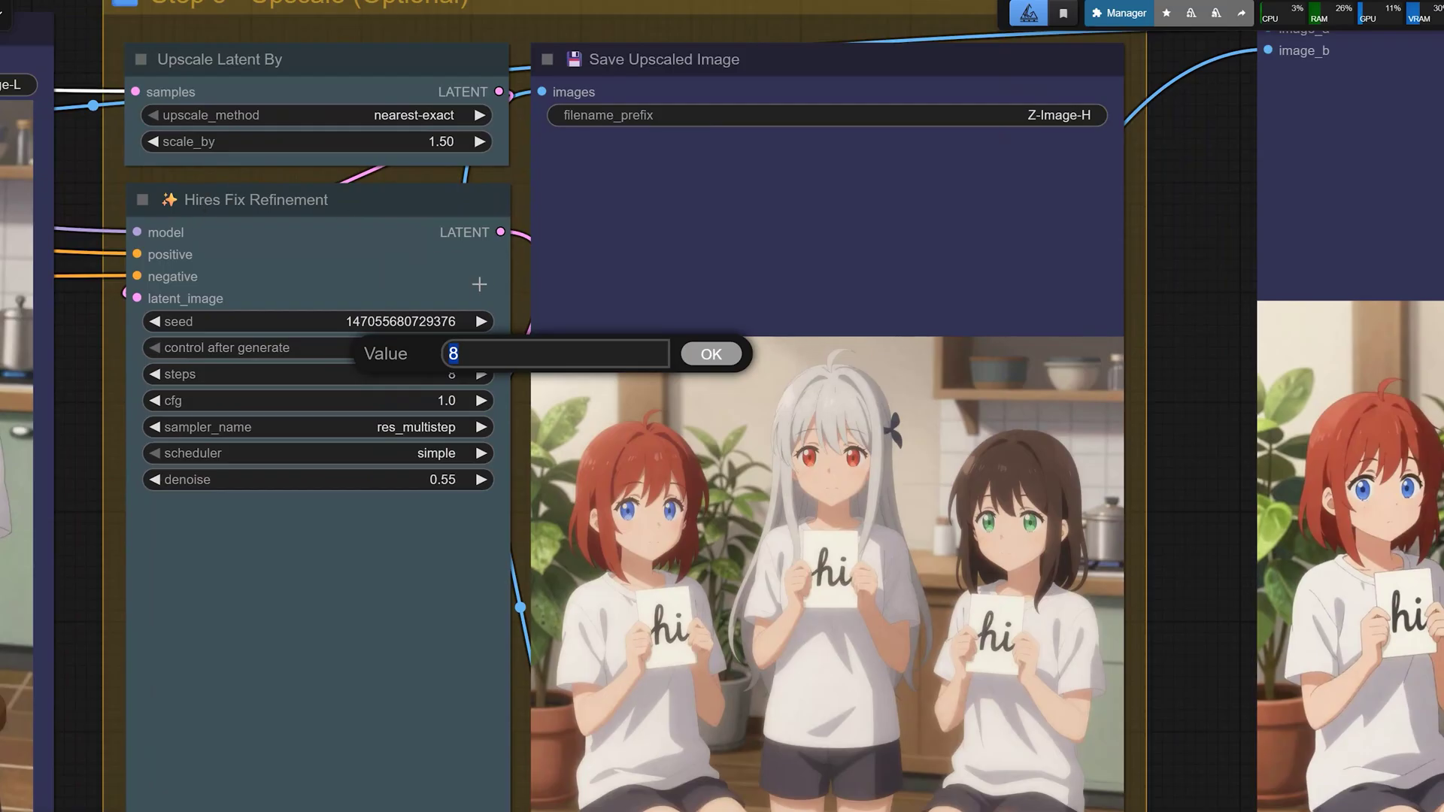
pyautogui.write('3')
pyautogui.click(722, 355)
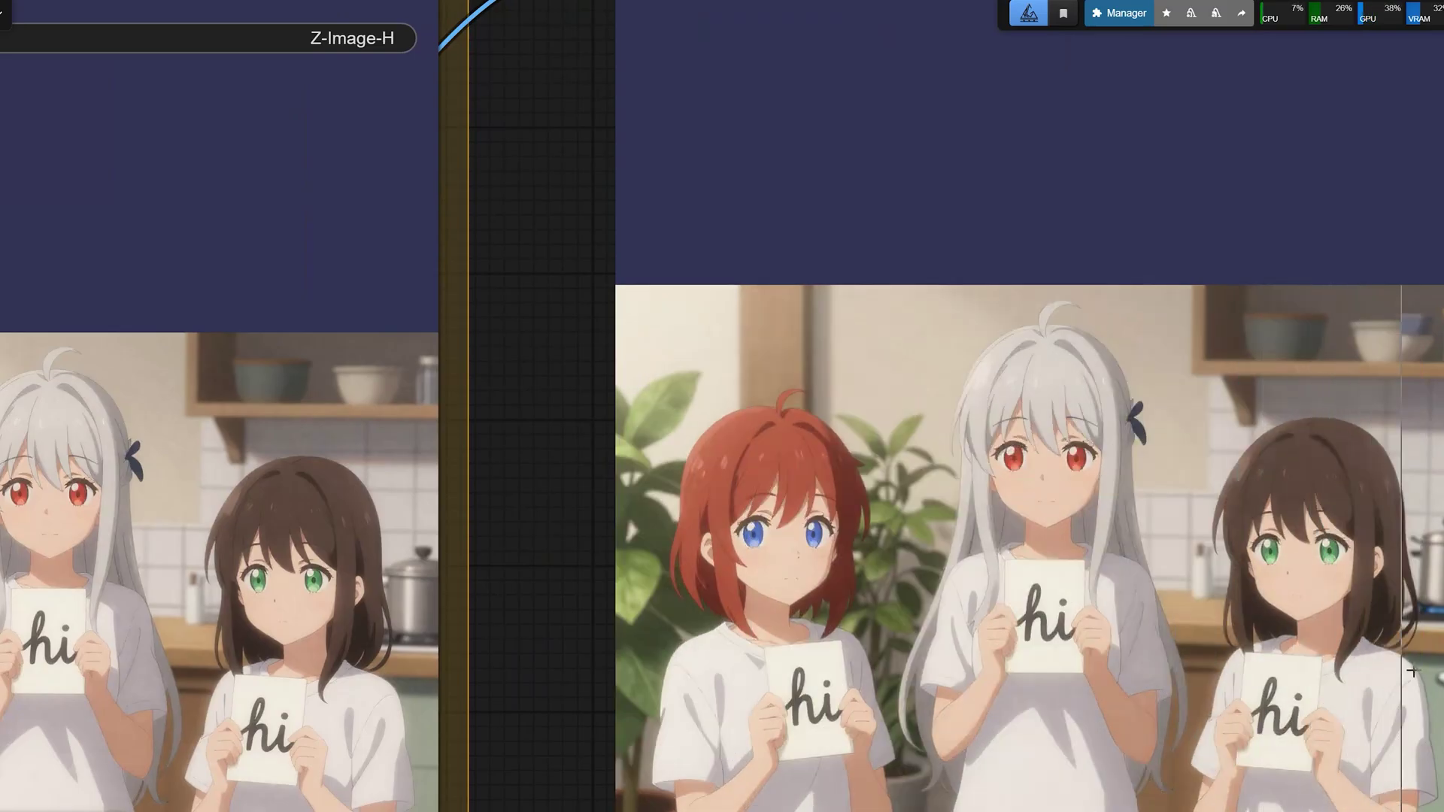
pyautogui.scroll(-3, 1422, 688)
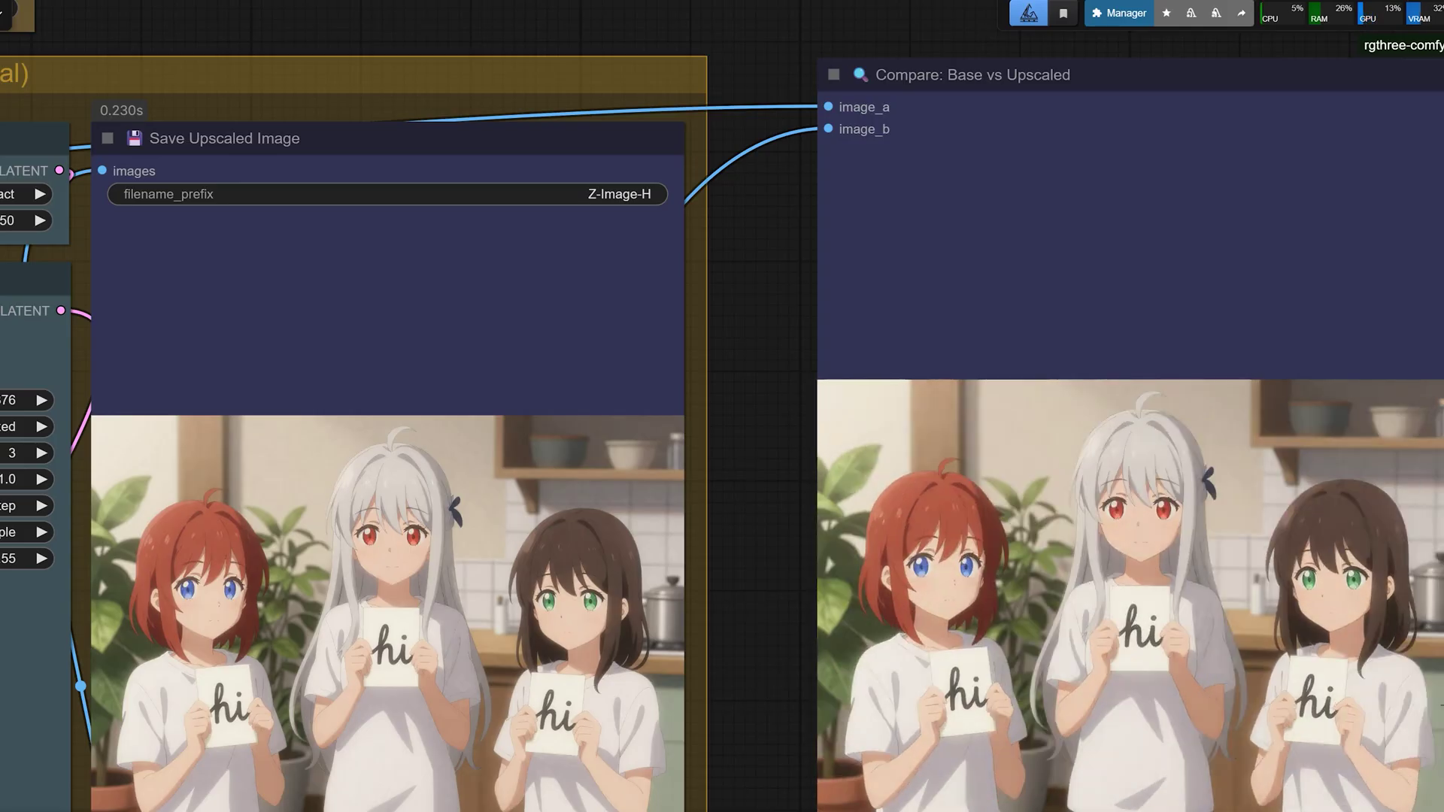
# Change the Hires Fix Refinement steps to 9.
pyautogui.moveTo(57, 569); pyautogui.dragTo(302, 555)
pyautogui.click(196, 438)
pyautogui.write('9')
pyautogui.press('Return')
pyautogui.scroll(-2, 1036, 508)
pyautogui.scroll(2, 1035, 512)
pyautogui.scroll(-2, 1029, 494)
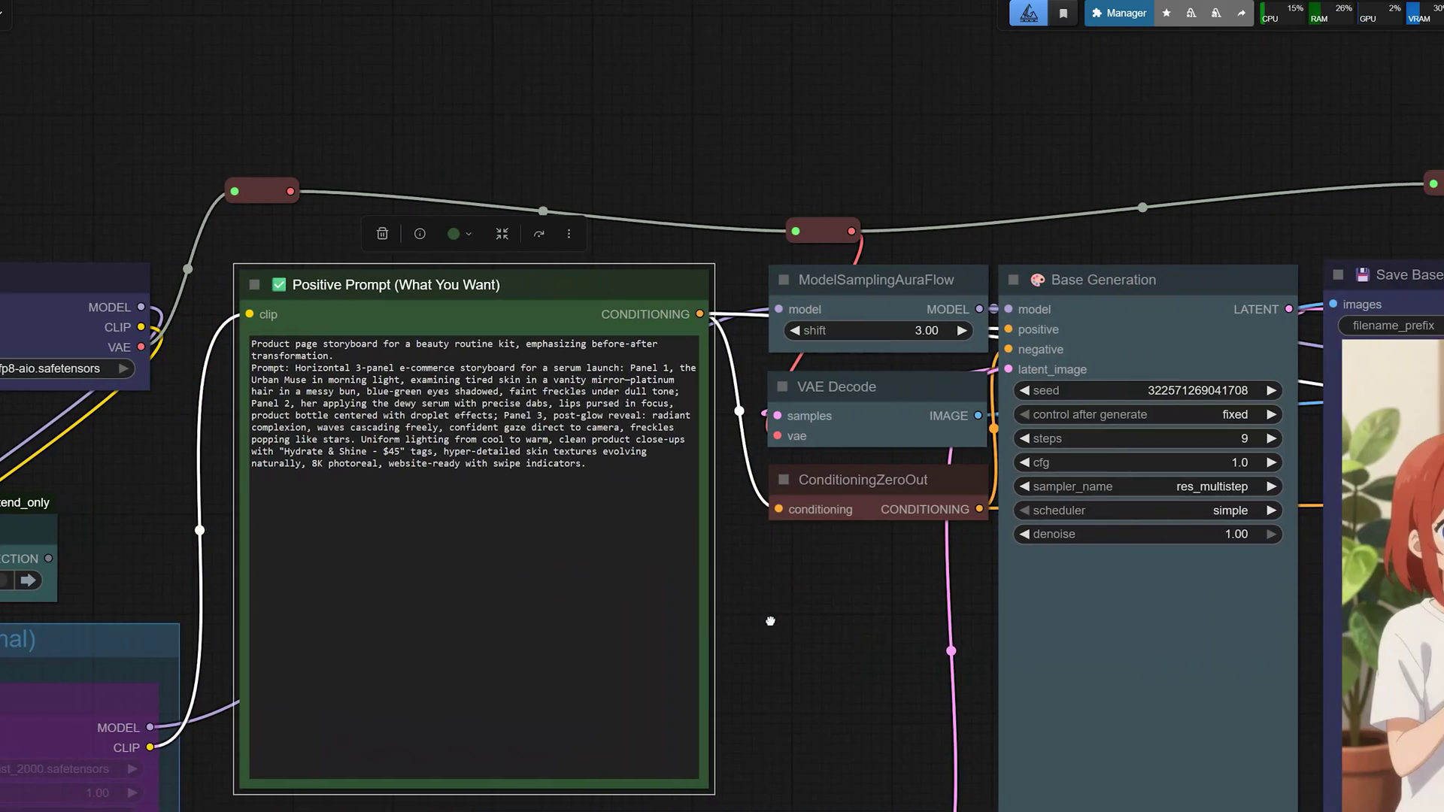
# Pan to the Step 3 group showing the Empty Latent Image at 1152 × 1736.
pyautogui.moveTo(770, 621); pyautogui.dragTo(766, 624)
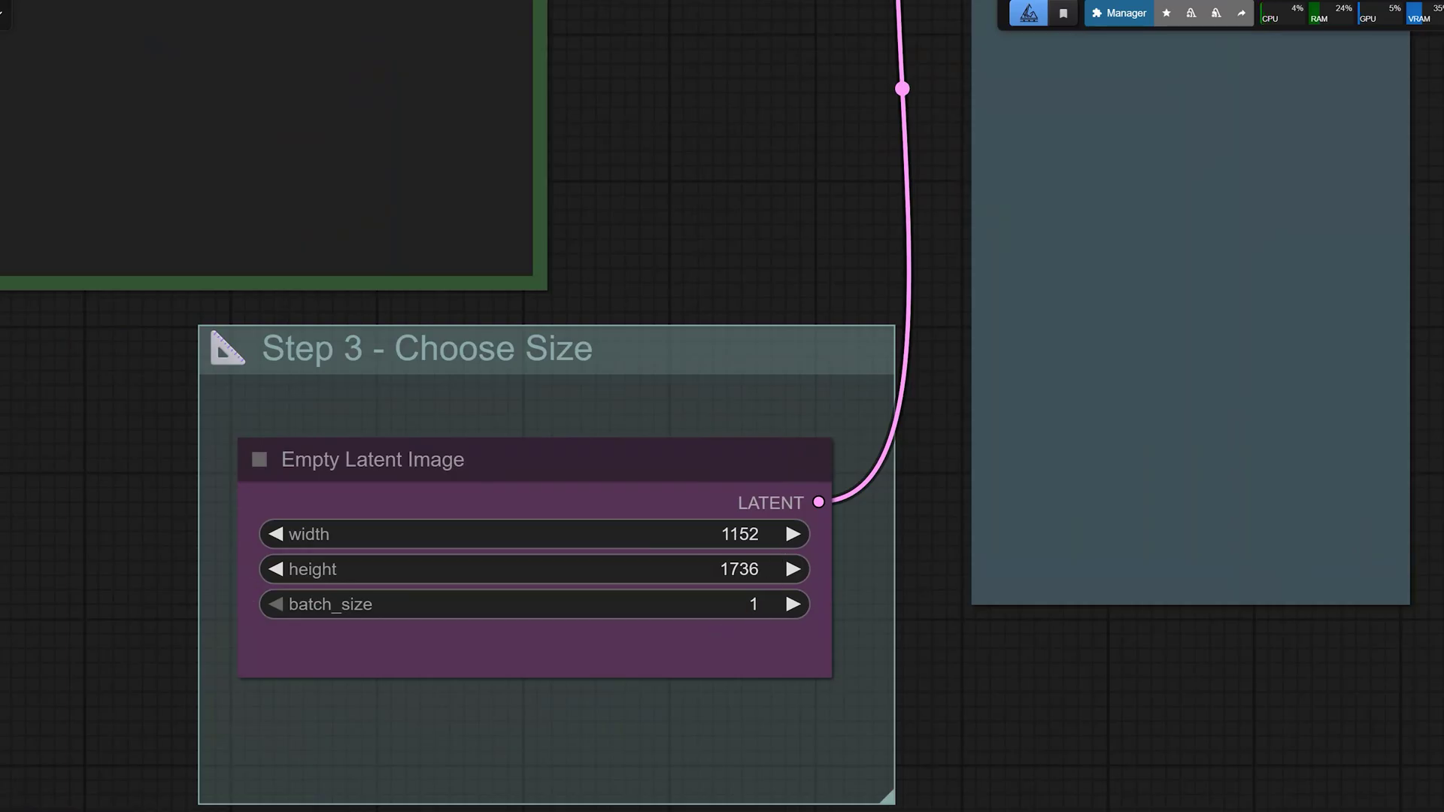
# Queue the serum prompt and zoom into the 'Hydrate & Shine - $45' storyboard.
pyautogui.hotkey('ctrl', 'Return')
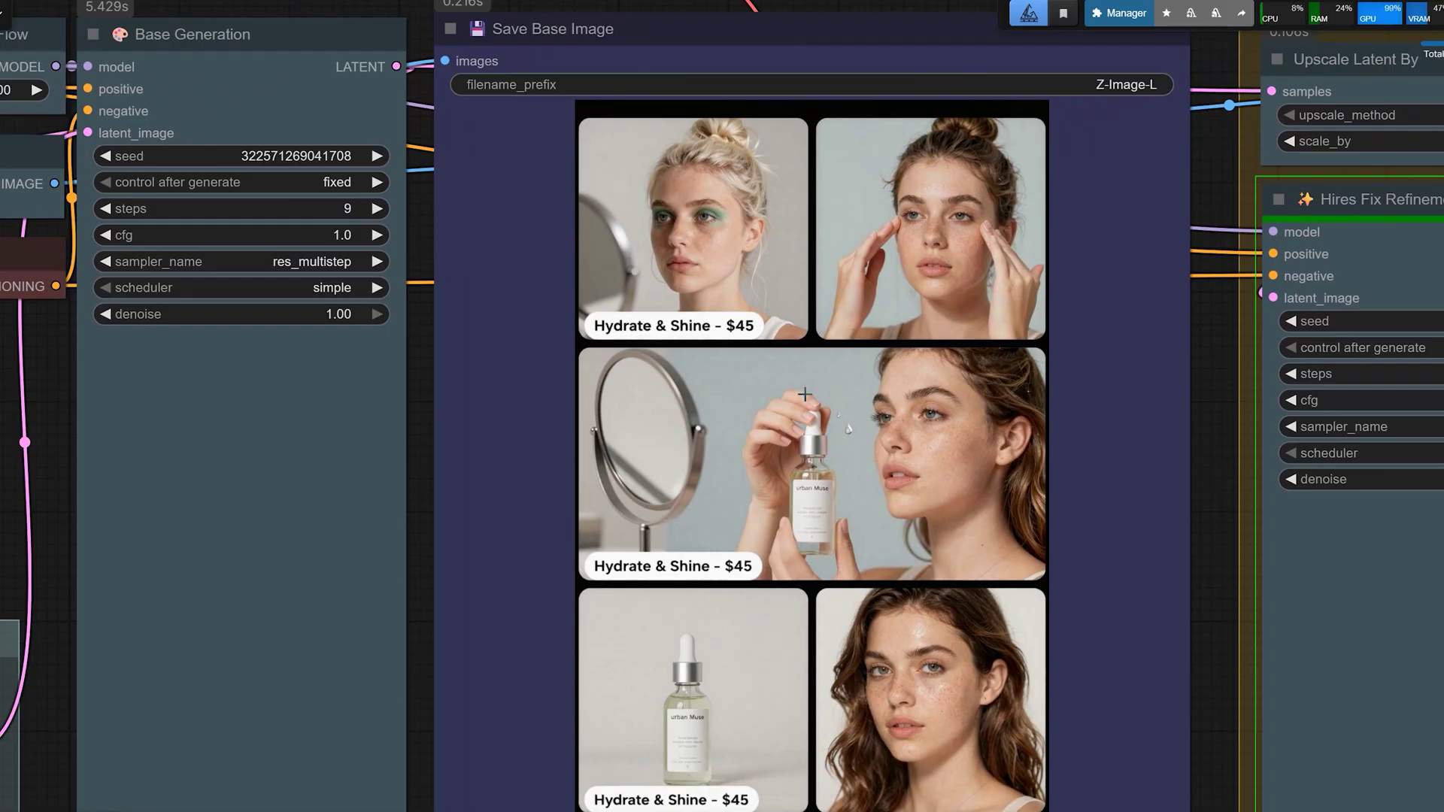
pyautogui.scroll(-1, 805, 394)
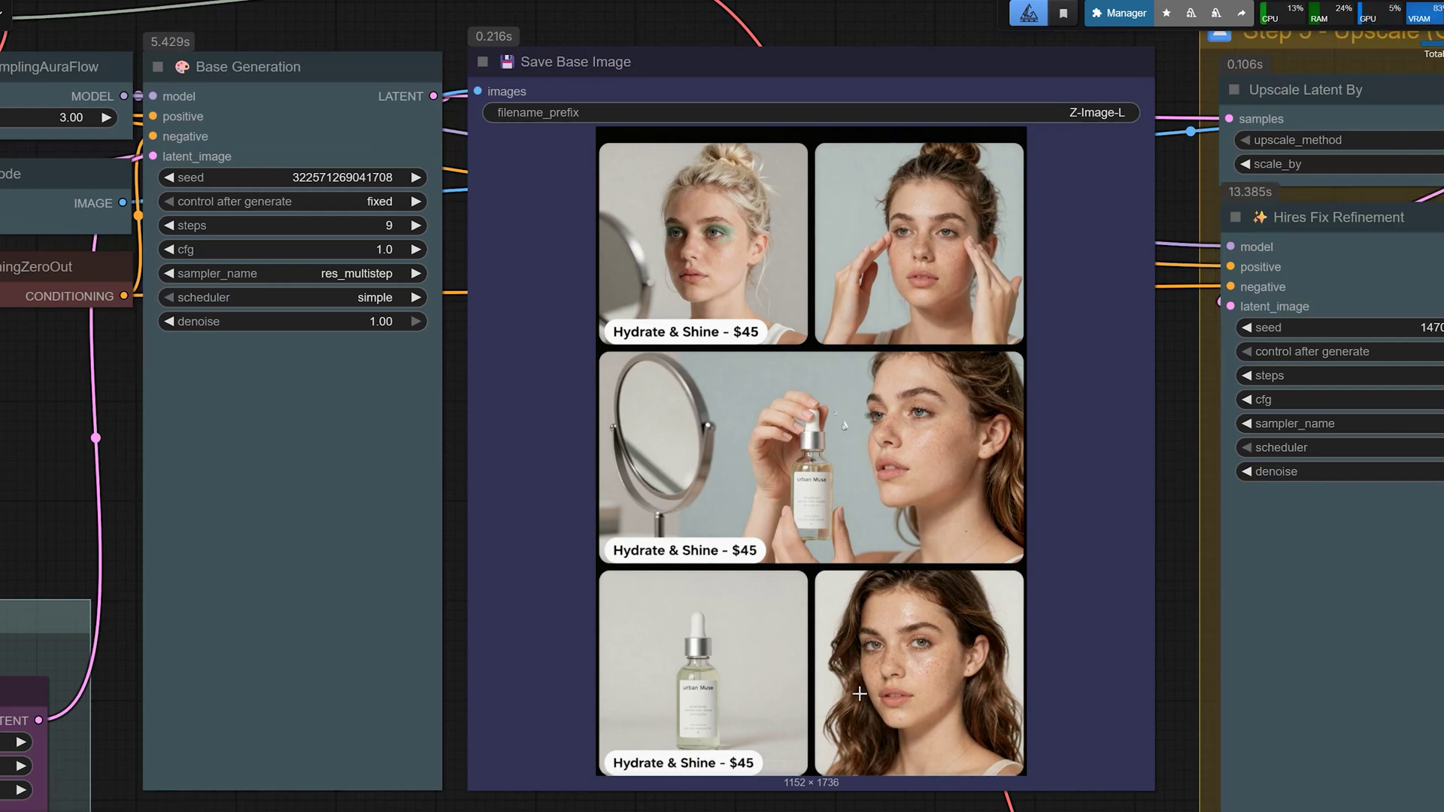
pyautogui.moveTo(883, 564); pyautogui.dragTo(552, 510)
pyautogui.scroll(4, 484, 730)
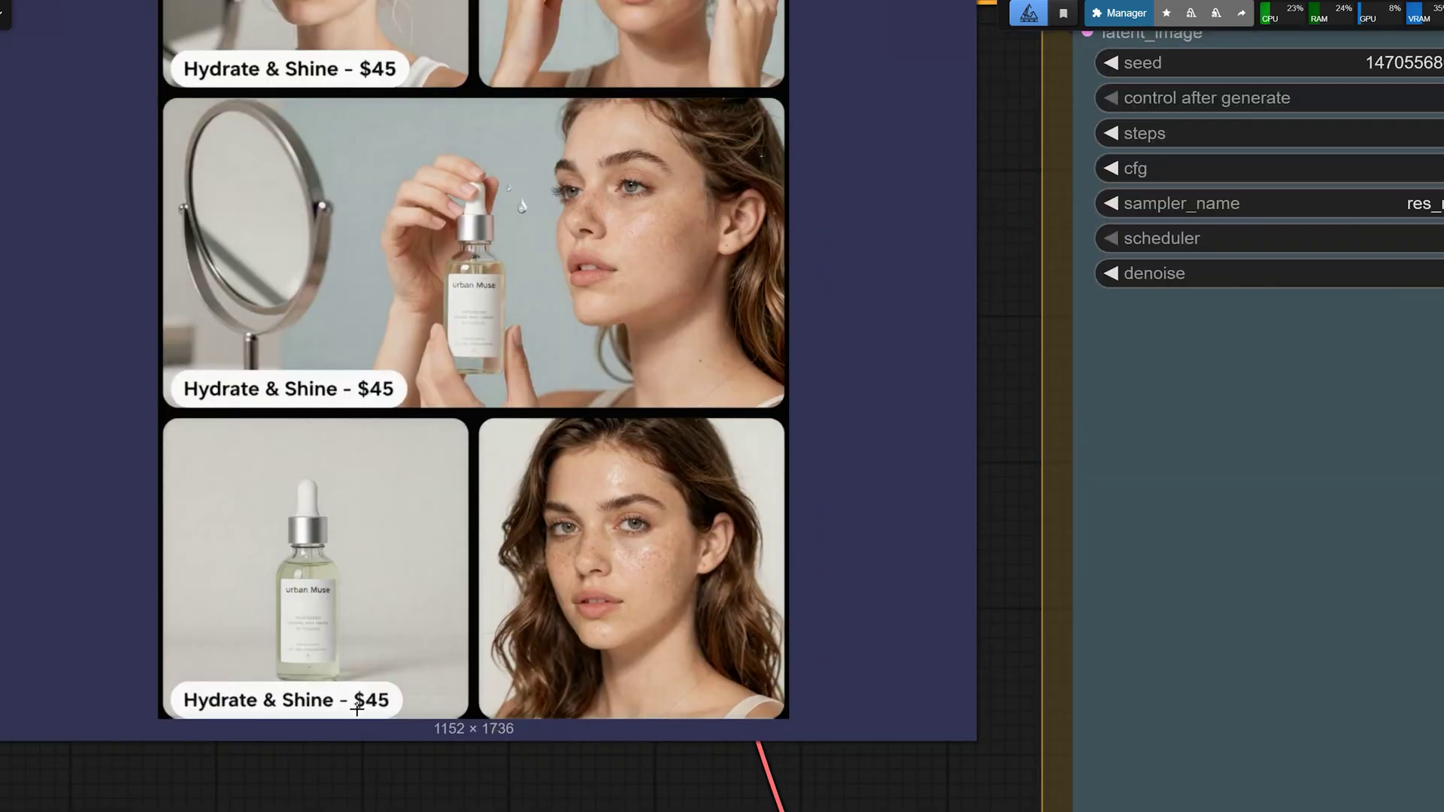
pyautogui.scroll(-1, 357, 710)
pyautogui.scroll(-2, 358, 710)
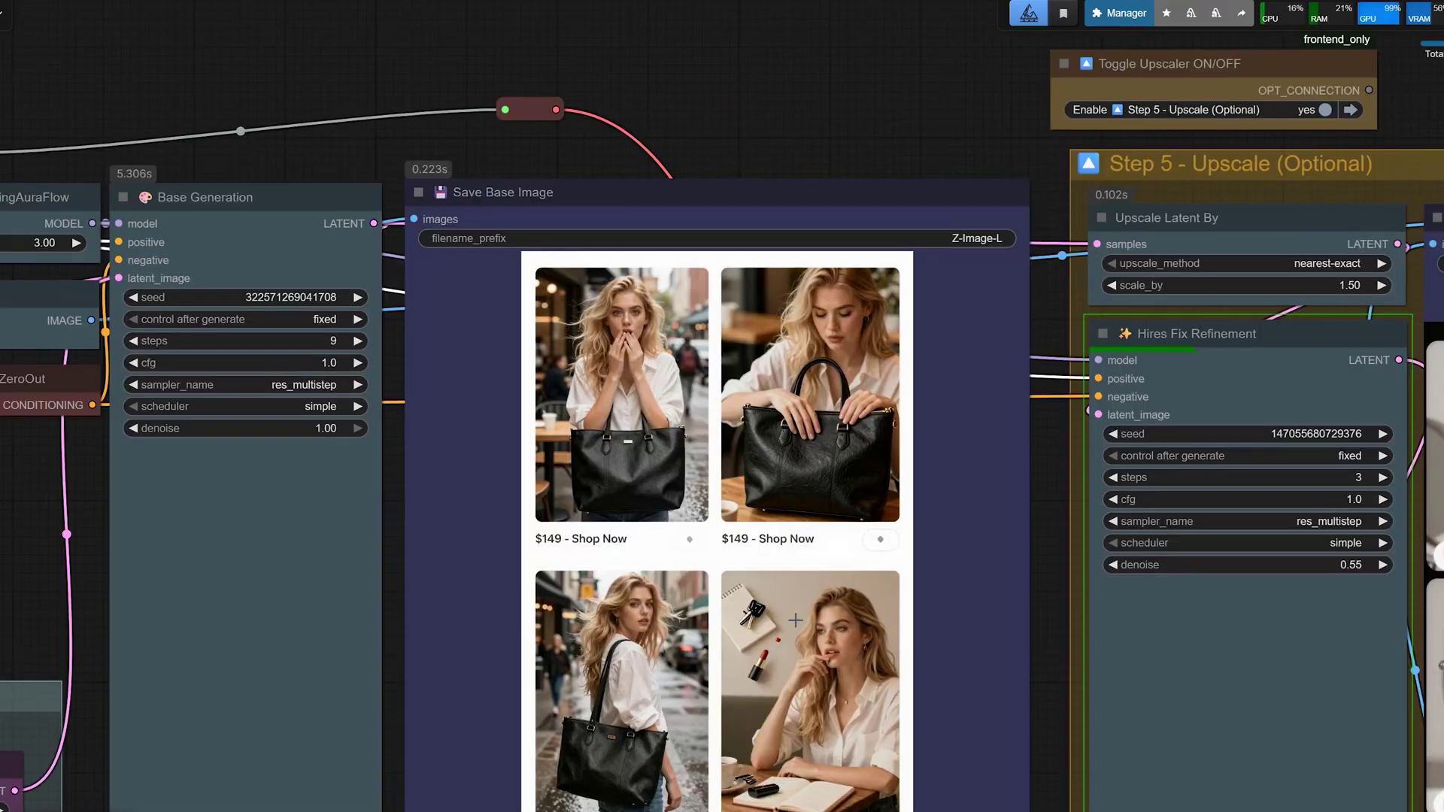
# Zoom into the four-panel black leather tote storyboard captioned '$149 - Shop Now'.
pyautogui.moveTo(795, 621); pyautogui.dragTo(483, 602)
pyautogui.scroll(2, 640, 611)
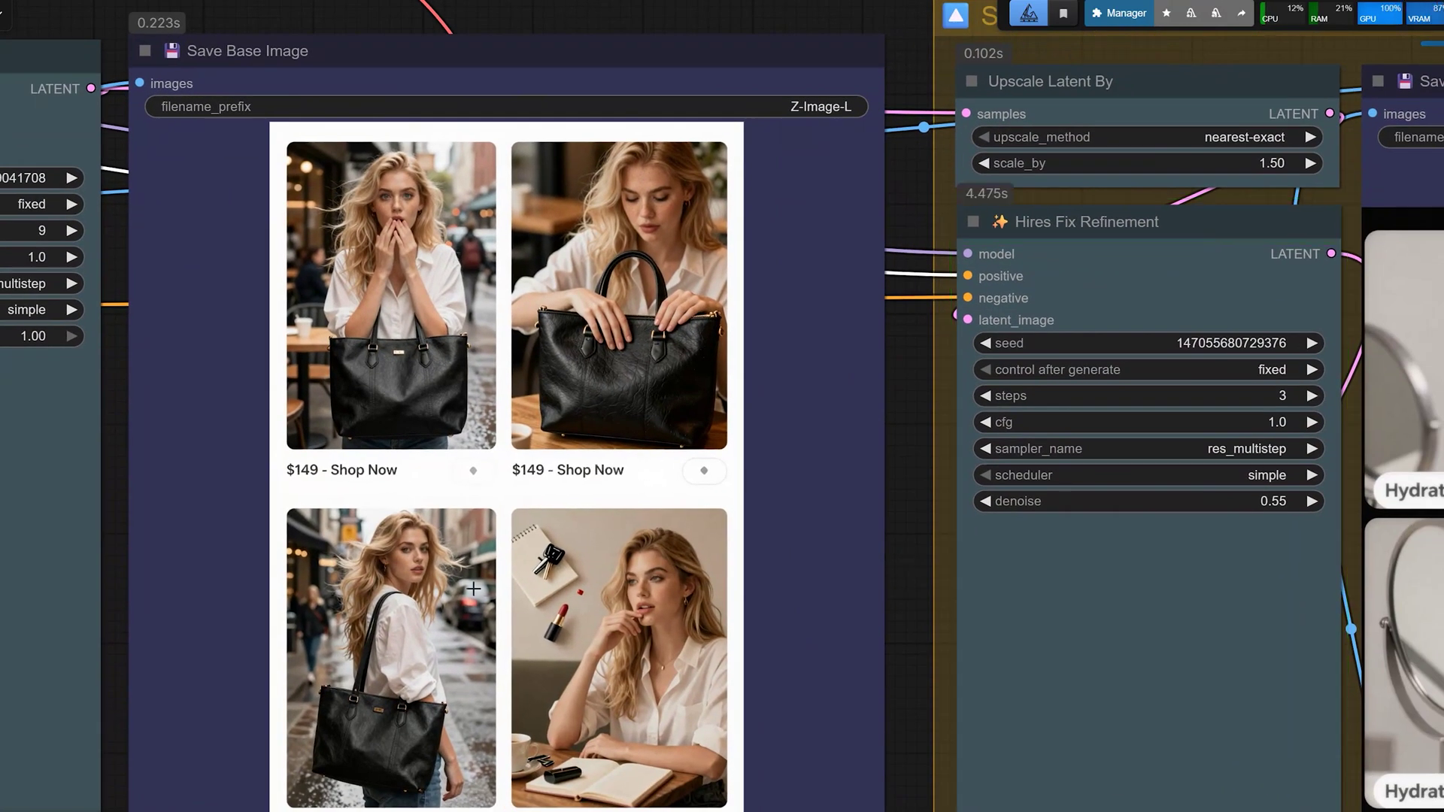
pyautogui.scroll(-3, 500, 590)
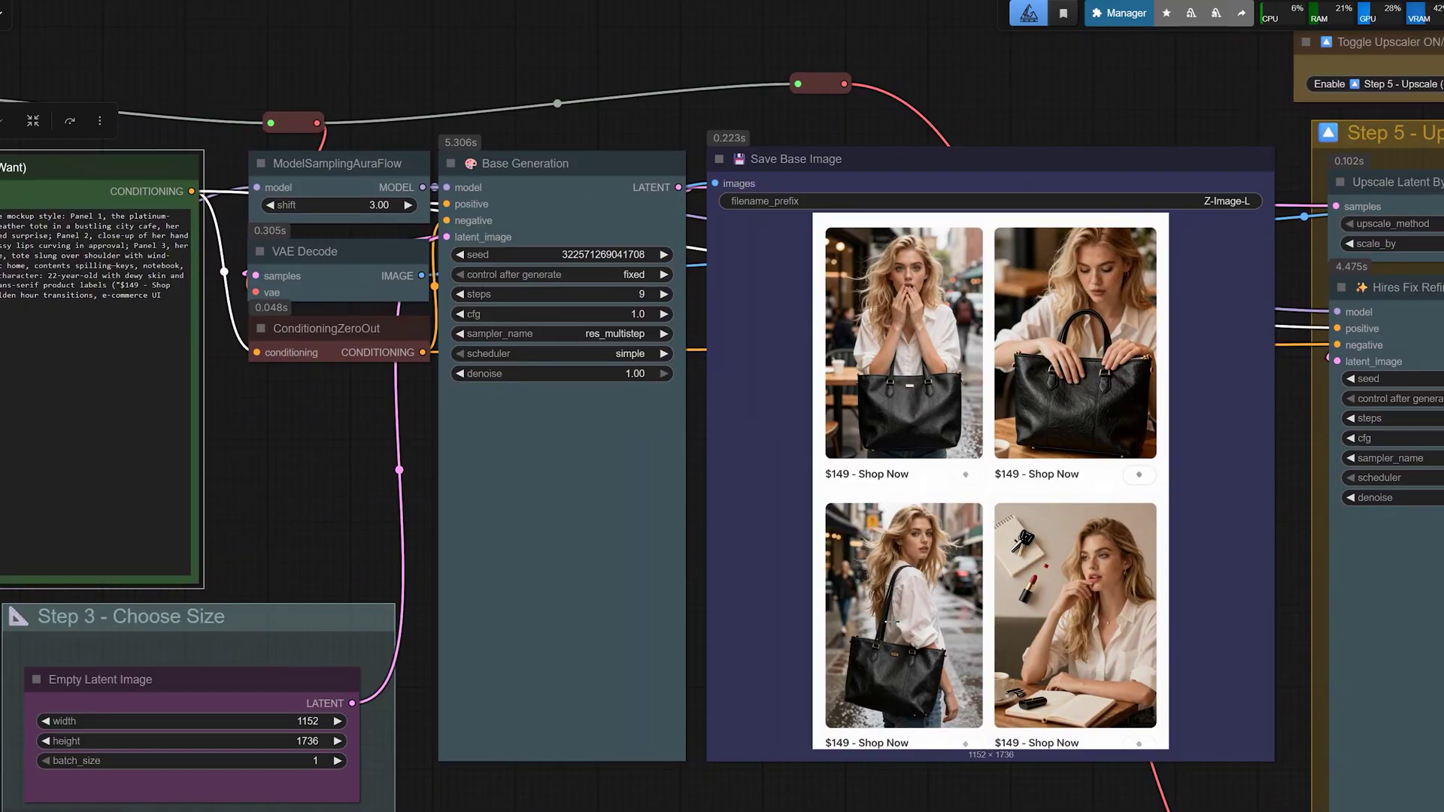
pyautogui.scroll(5, 955, 331)
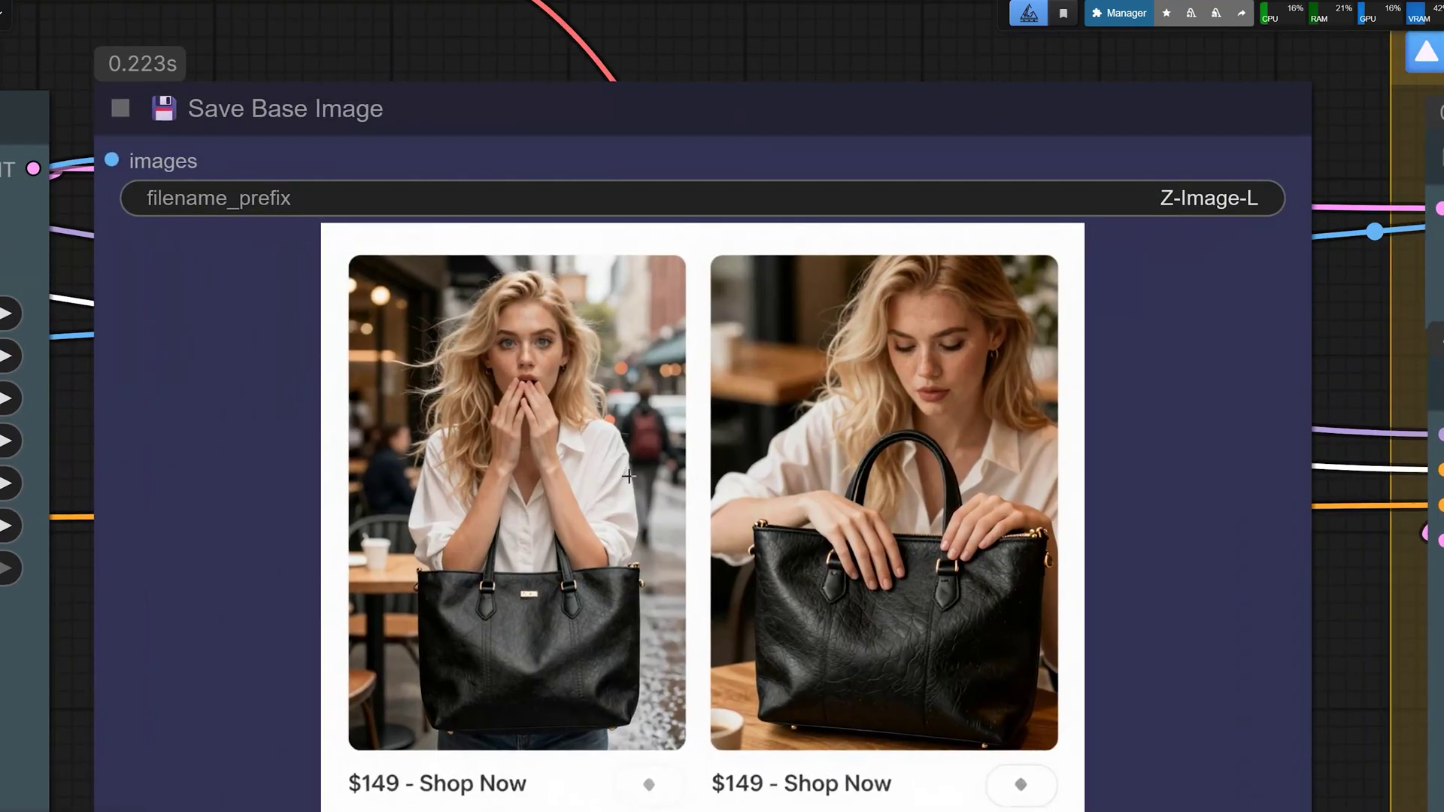
pyautogui.scroll(2, 629, 475)
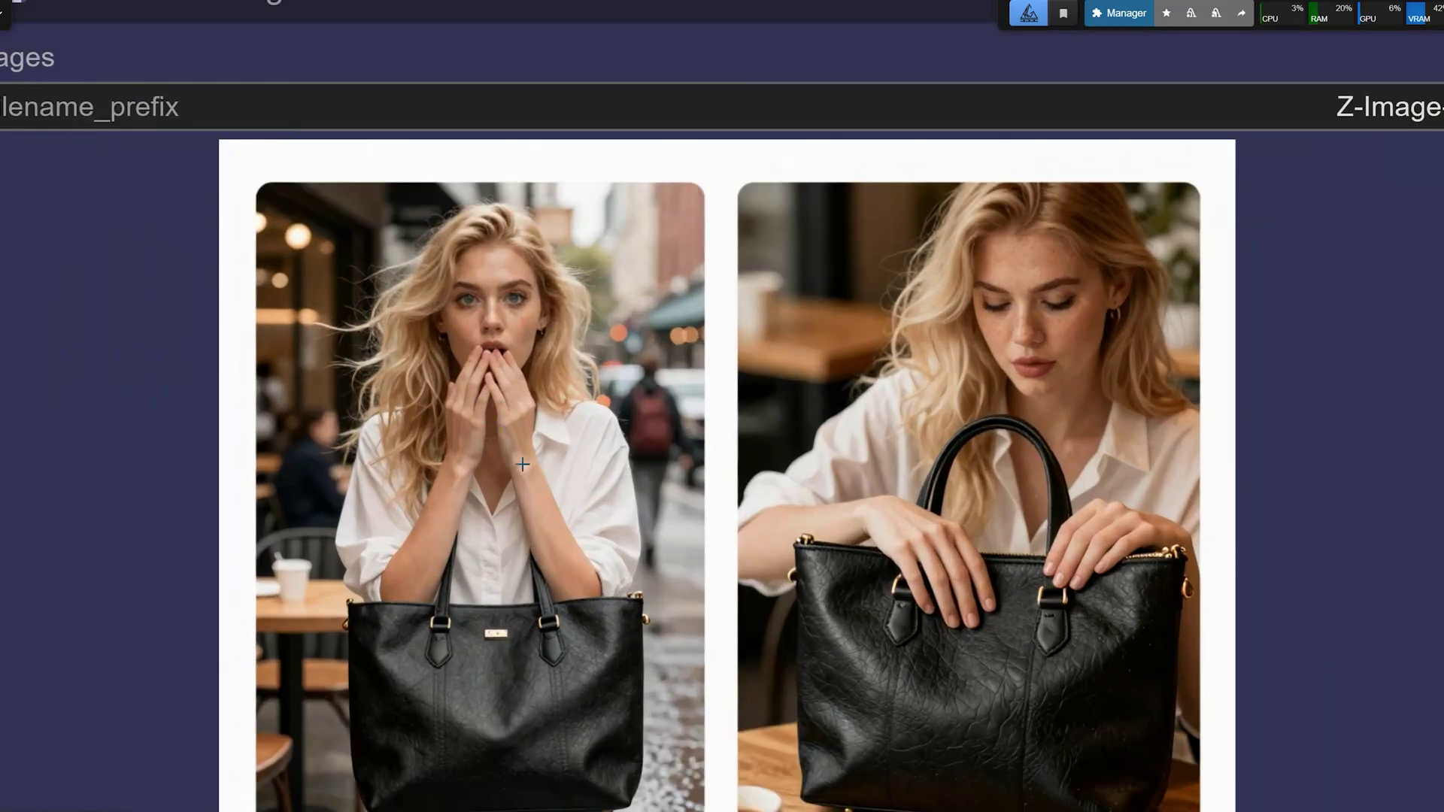
pyautogui.scroll(-4, 517, 457)
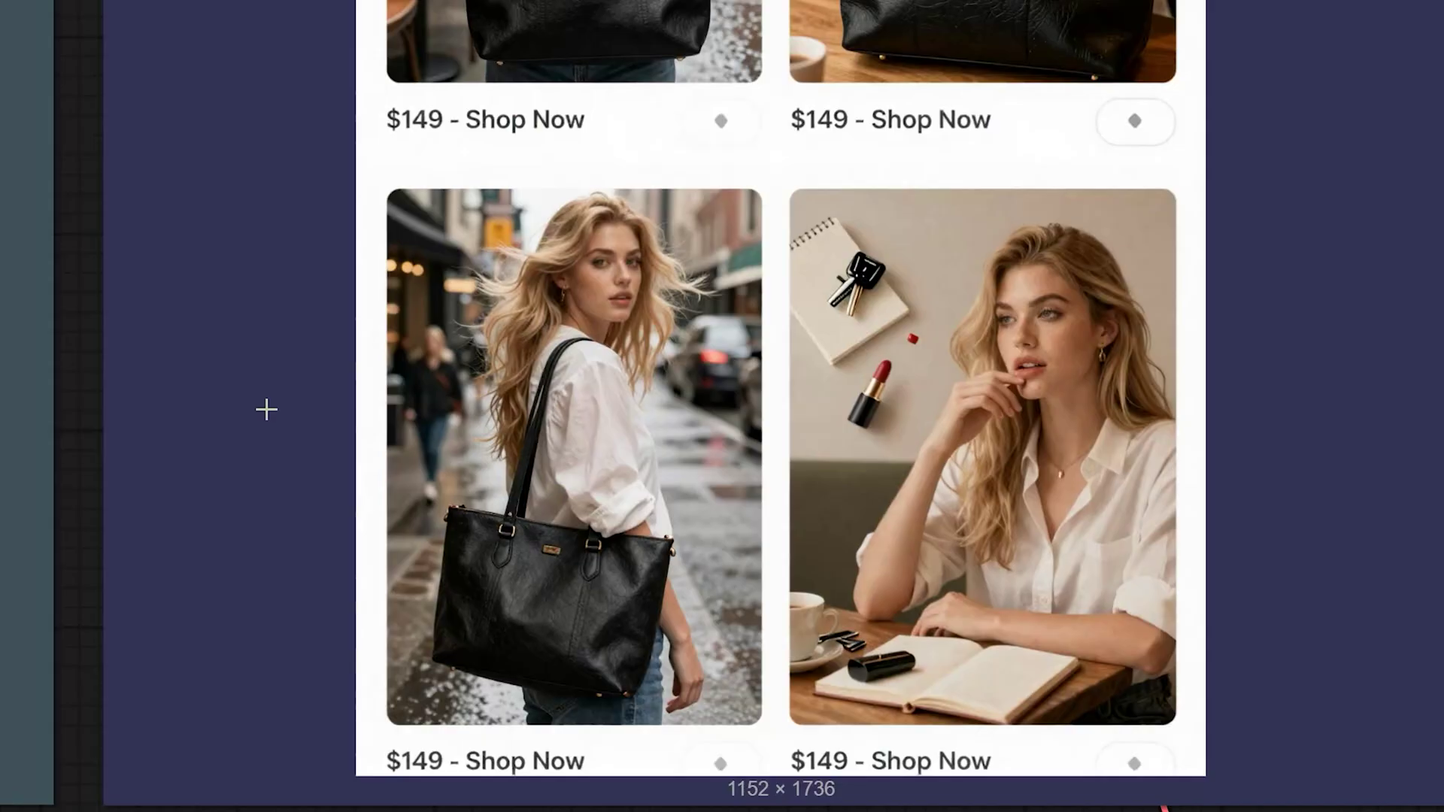
pyautogui.scroll(-1, 266, 410)
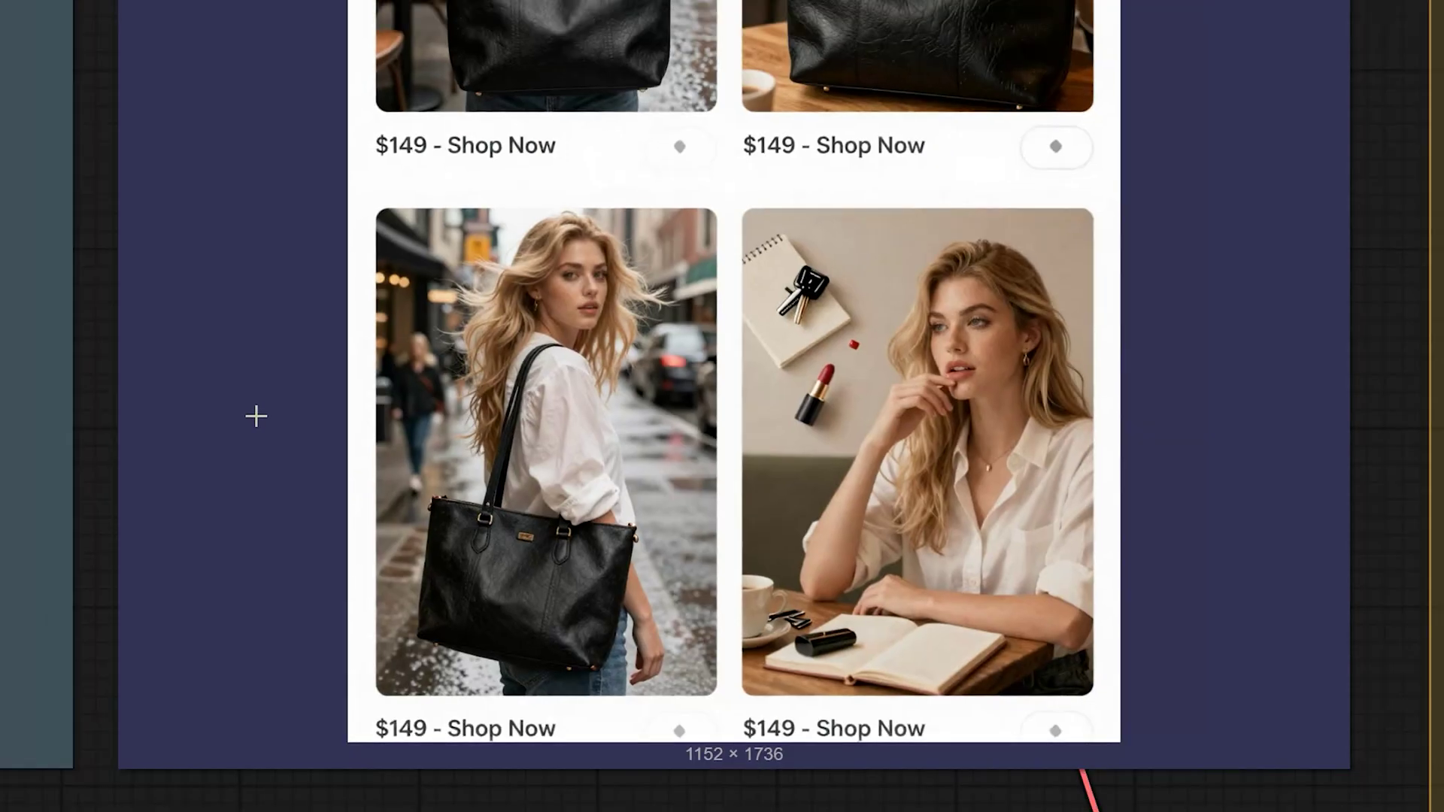
pyautogui.scroll(-1, 257, 416)
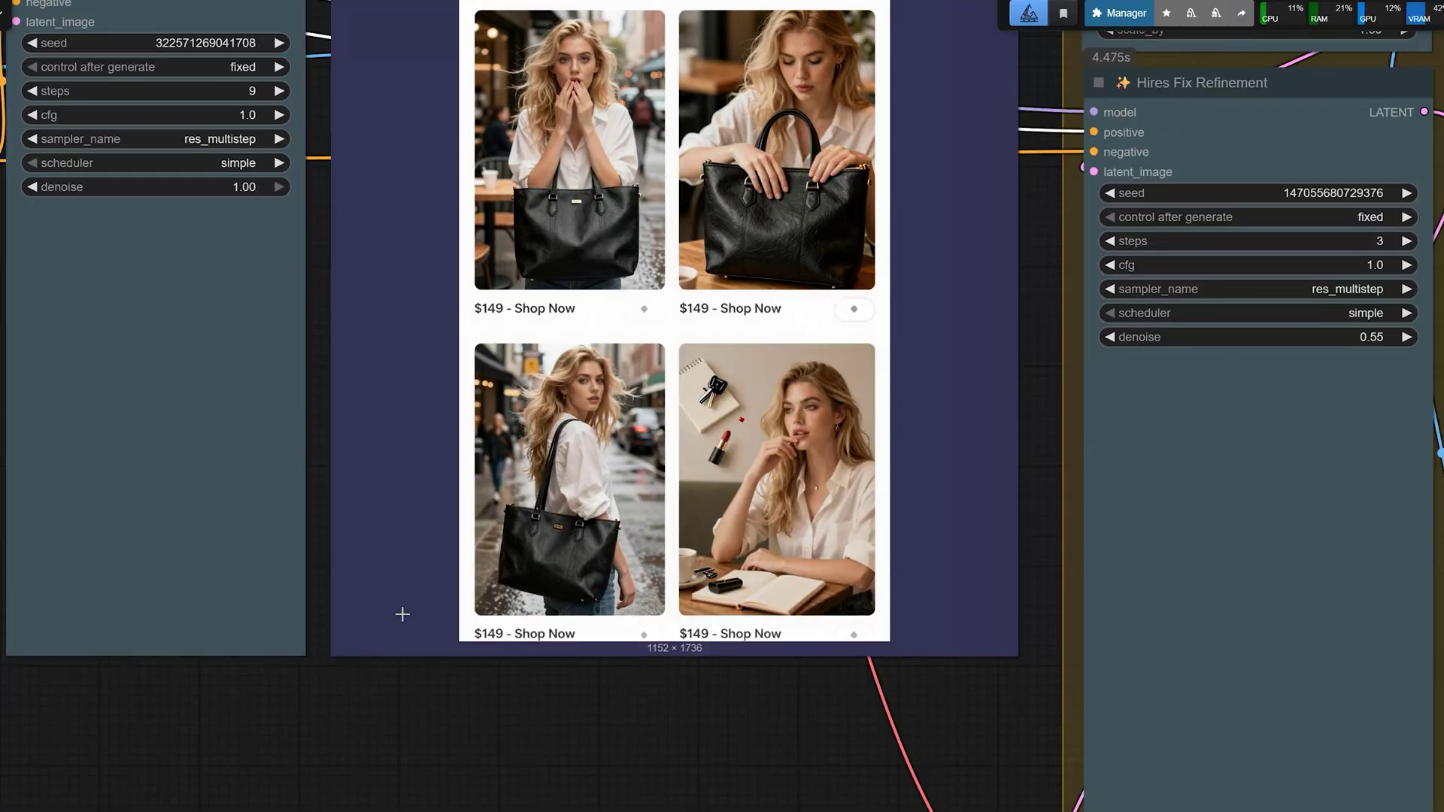
# Replace the Positive Prompt text with the ECLIPSE ECHO sci-fi movie poster prompt.
pyautogui.scroll(-3, 400, 613)
pyautogui.moveTo(150, 226); pyautogui.dragTo(917, 444)
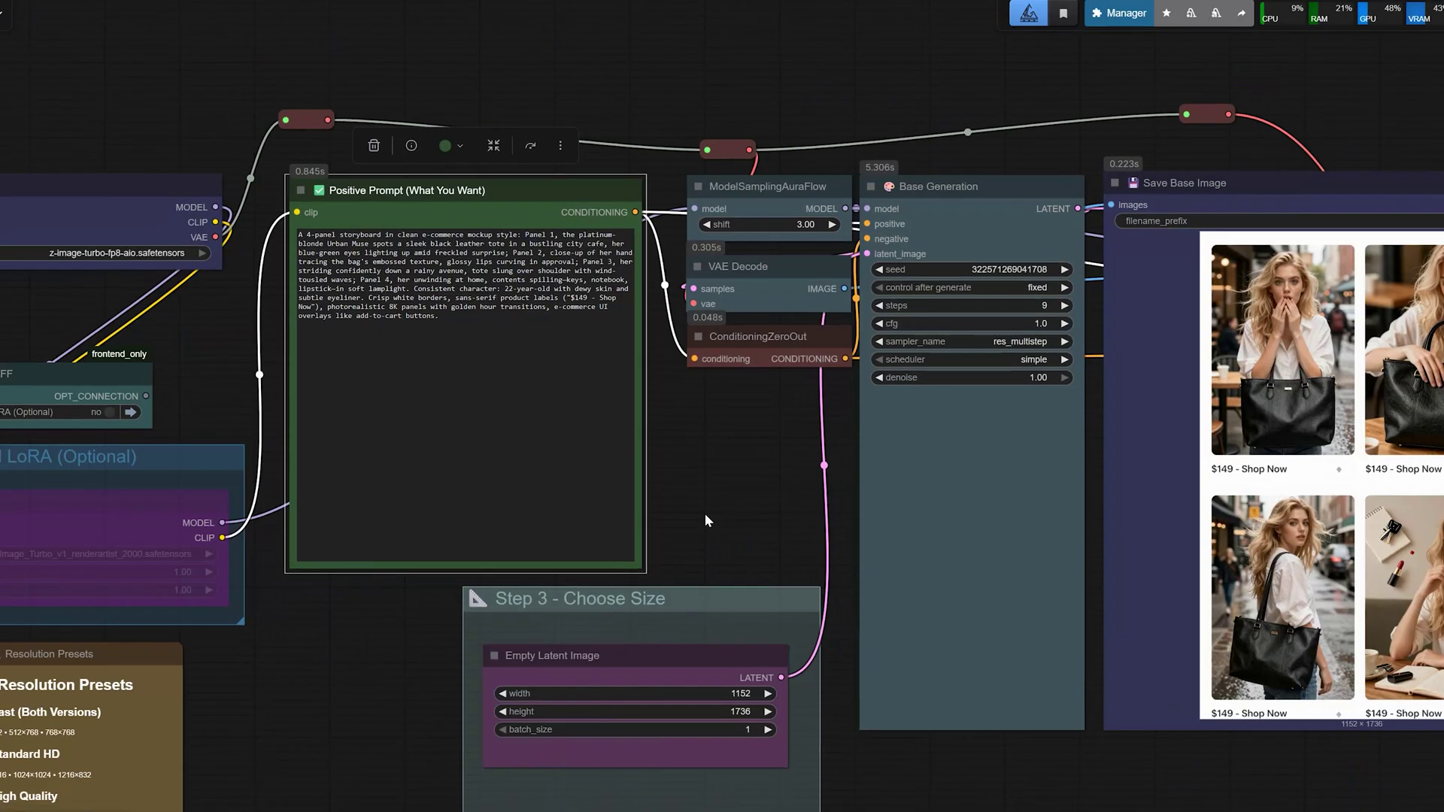
pyautogui.click(359, 279)
pyautogui.hotkey('ctrl', 'a')
pyautogui.click(468, 324)
pyautogui.moveTo(468, 323); pyautogui.dragTo(265, 232)
pyautogui.hotkey('ctrl', 'v')
# Review the ECLIPSE ECHO poster and the 1152 × 1736 denim-jacket fashion portrait.
pyautogui.scroll(3, 391, 389)
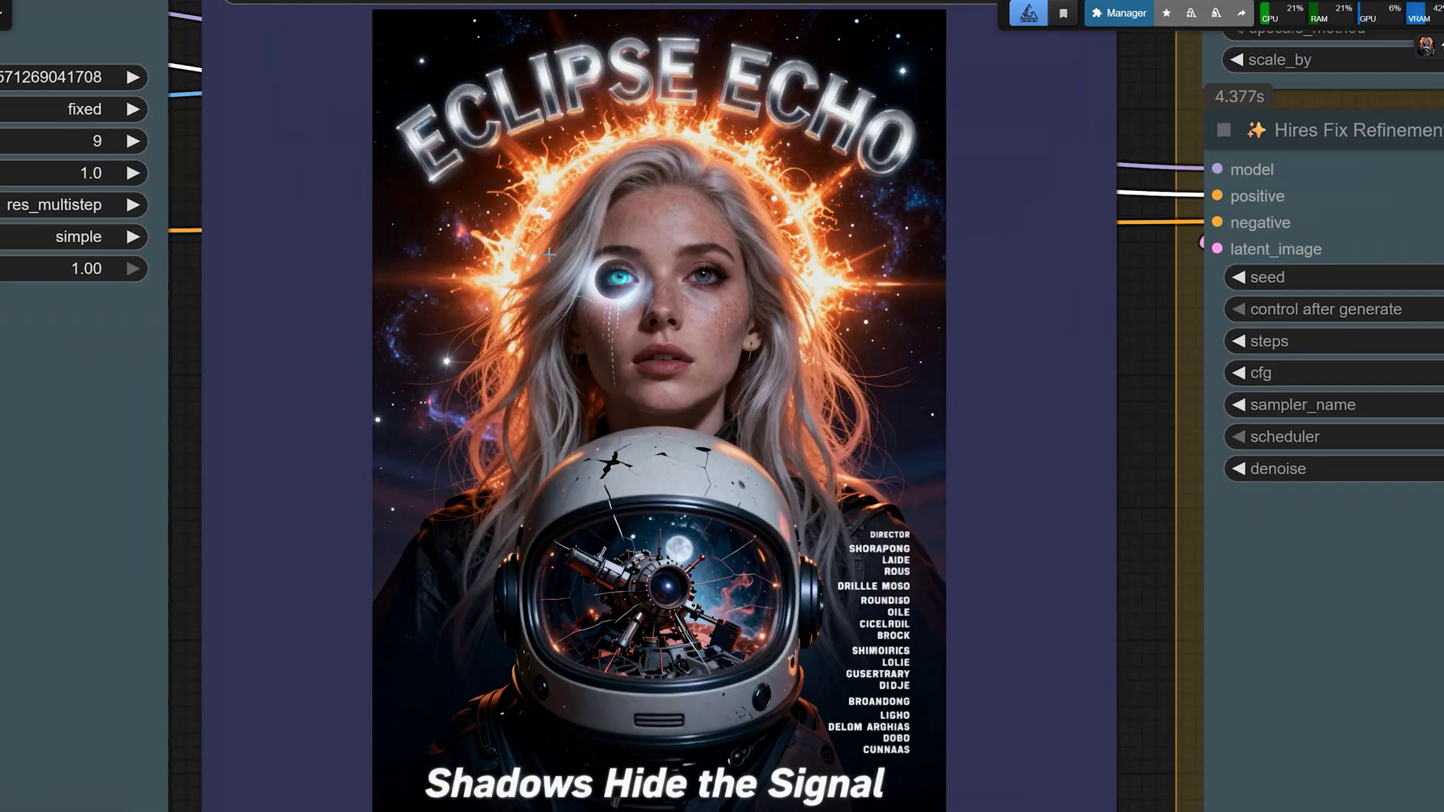
pyautogui.scroll(2, 933, 343)
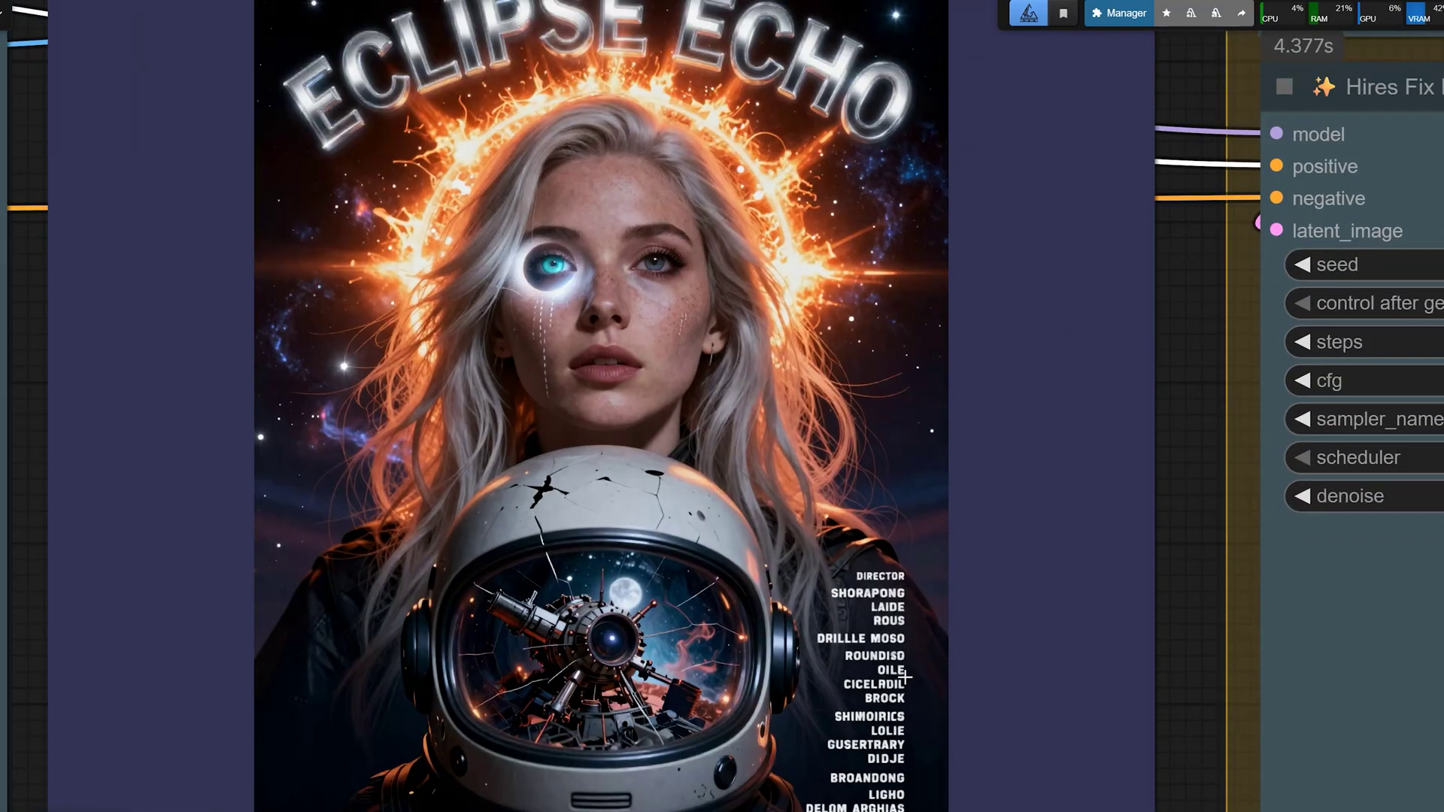
pyautogui.scroll(-5, 905, 677)
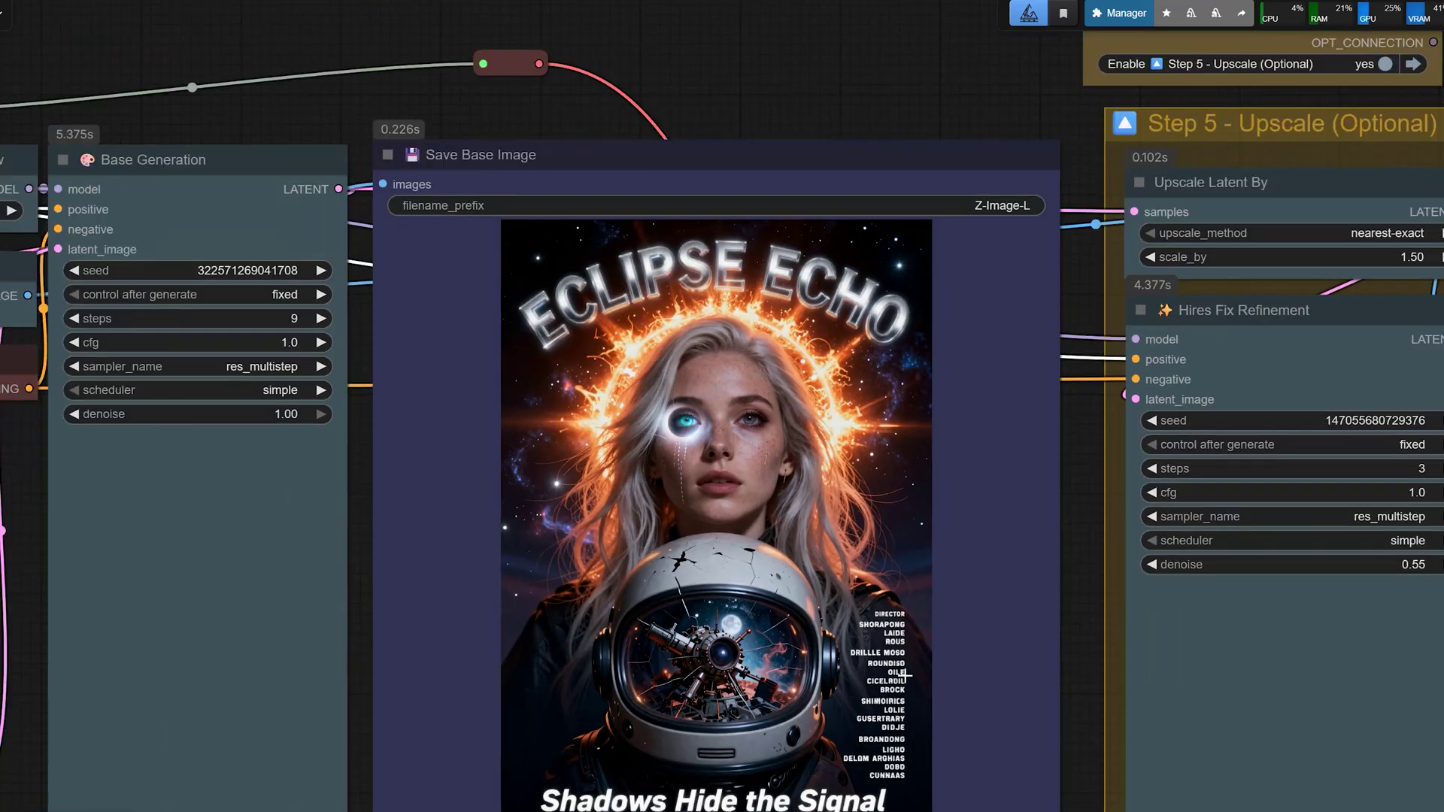
pyautogui.scroll(-2, 907, 675)
pyautogui.moveTo(81, 587); pyautogui.dragTo(502, 592)
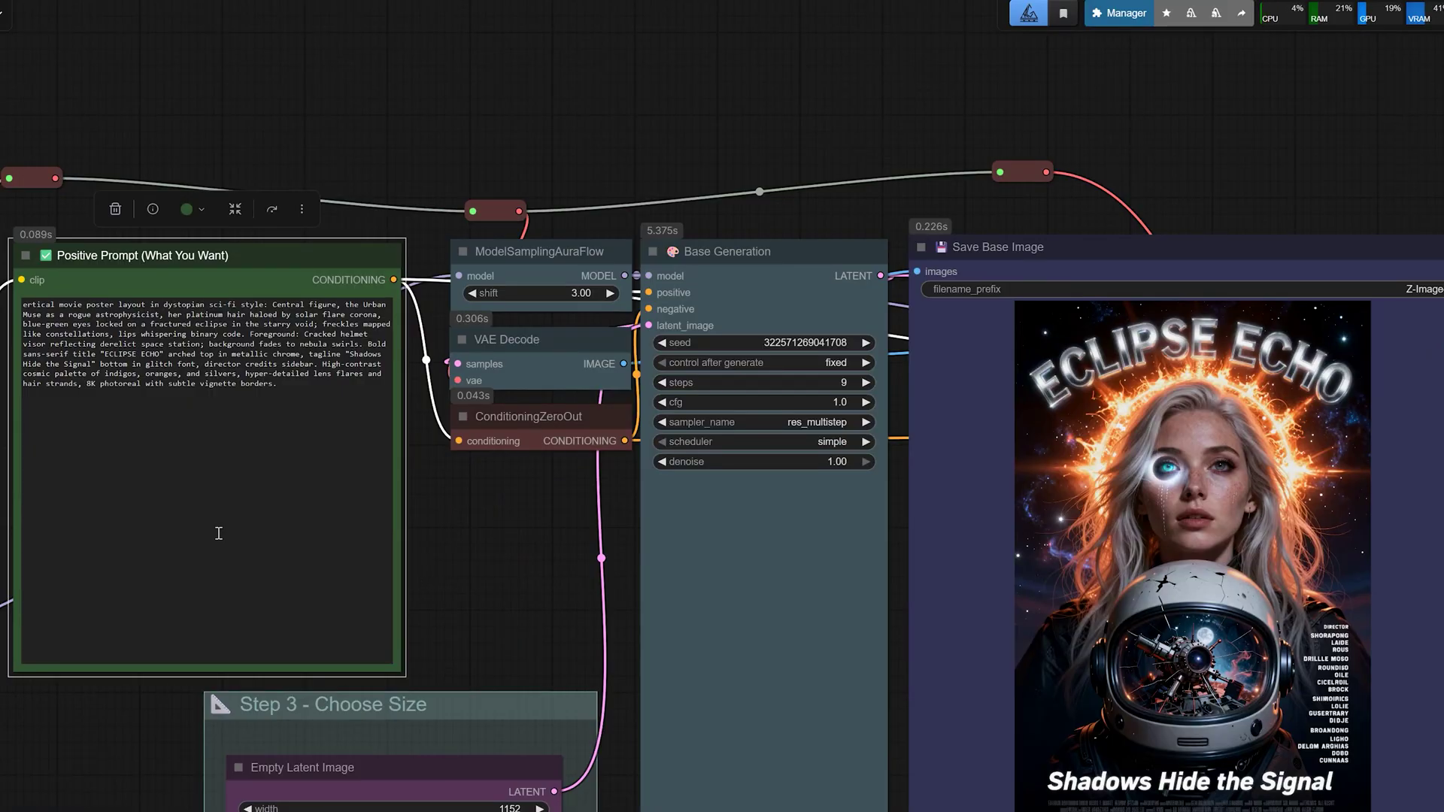
pyautogui.hscroll(-5, 406, 464)
pyautogui.scroll(-2, 403, 392)
pyautogui.scroll(4, 404, 391)
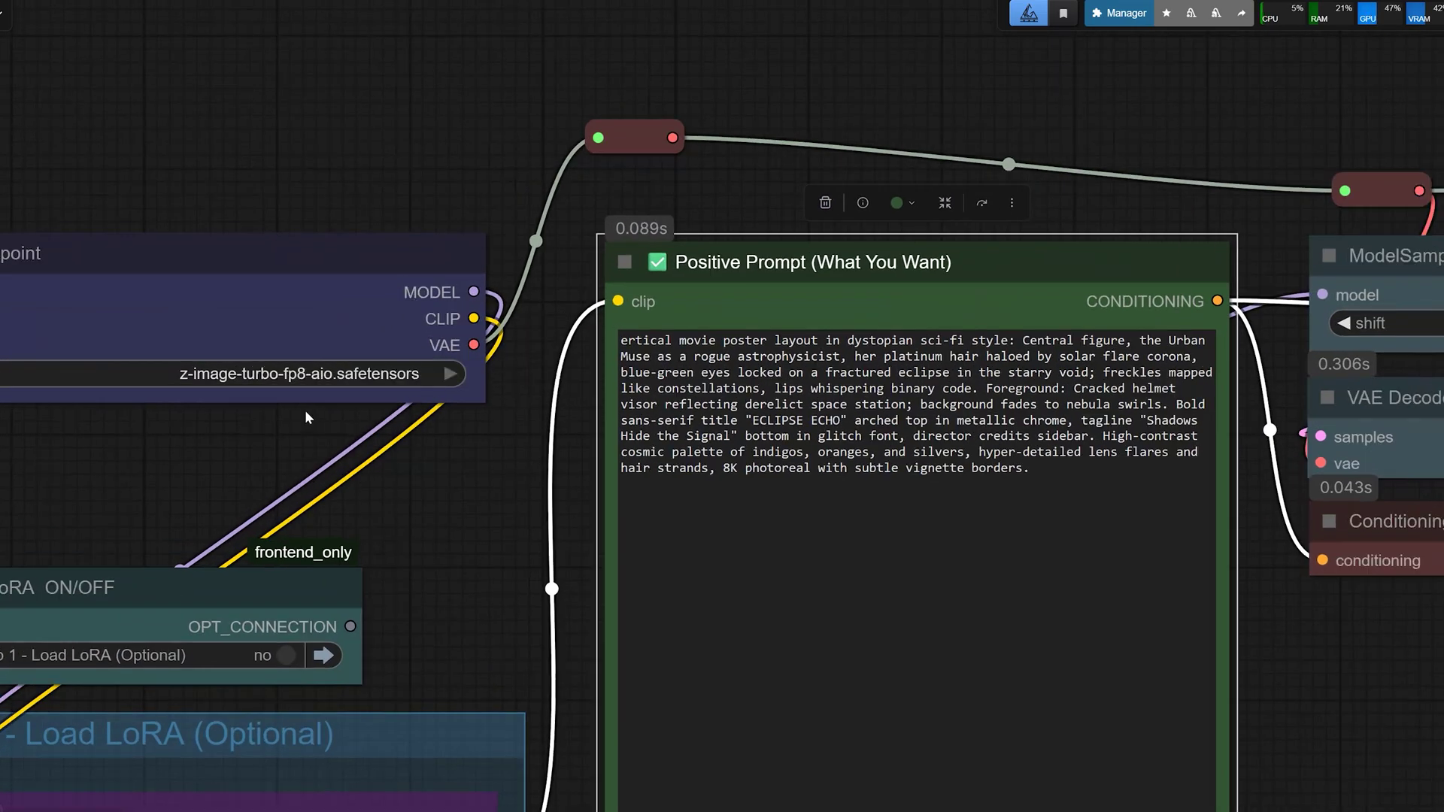
pyautogui.scroll(-2, 304, 410)
pyautogui.hscroll(10, 305, 409)
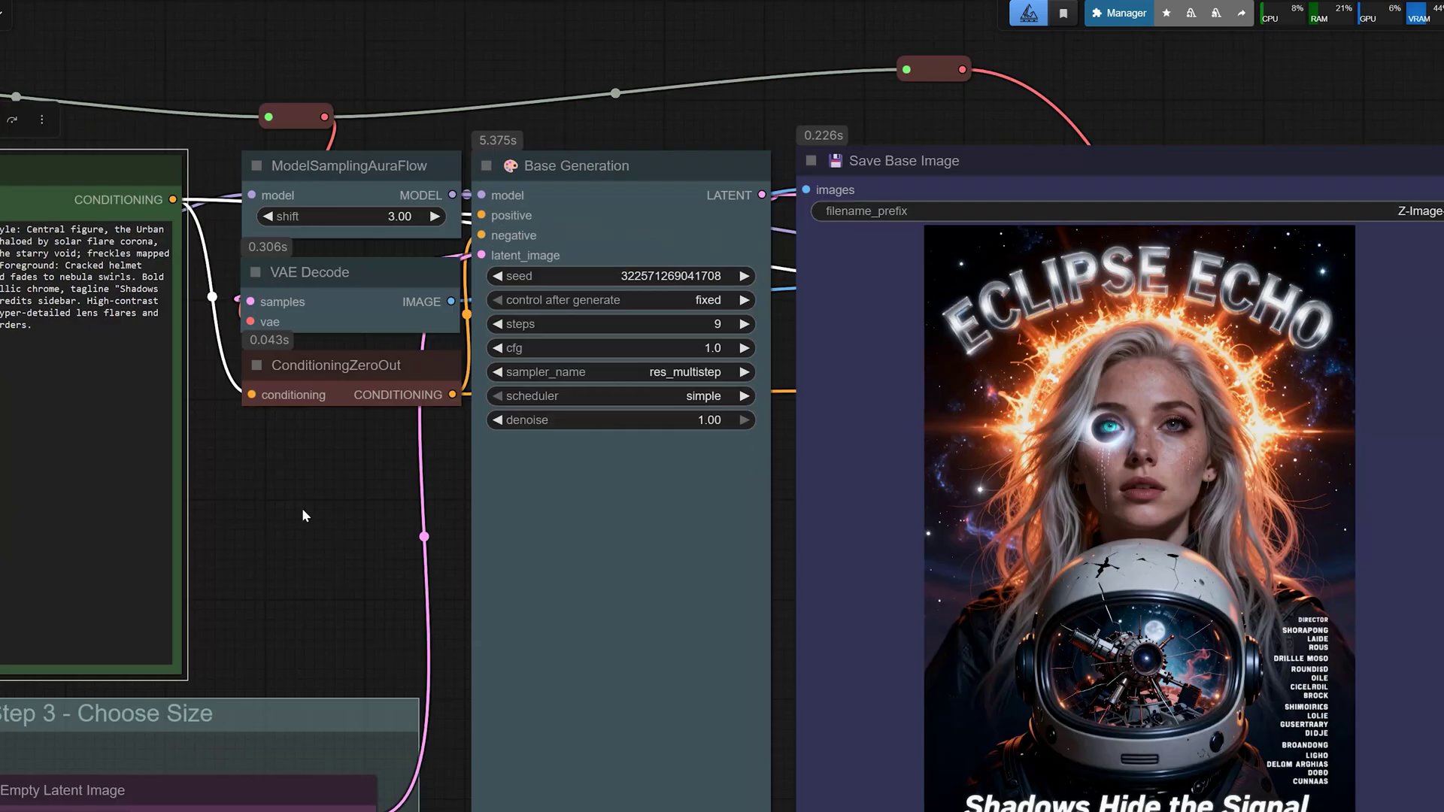
pyautogui.hscroll(2, 305, 512)
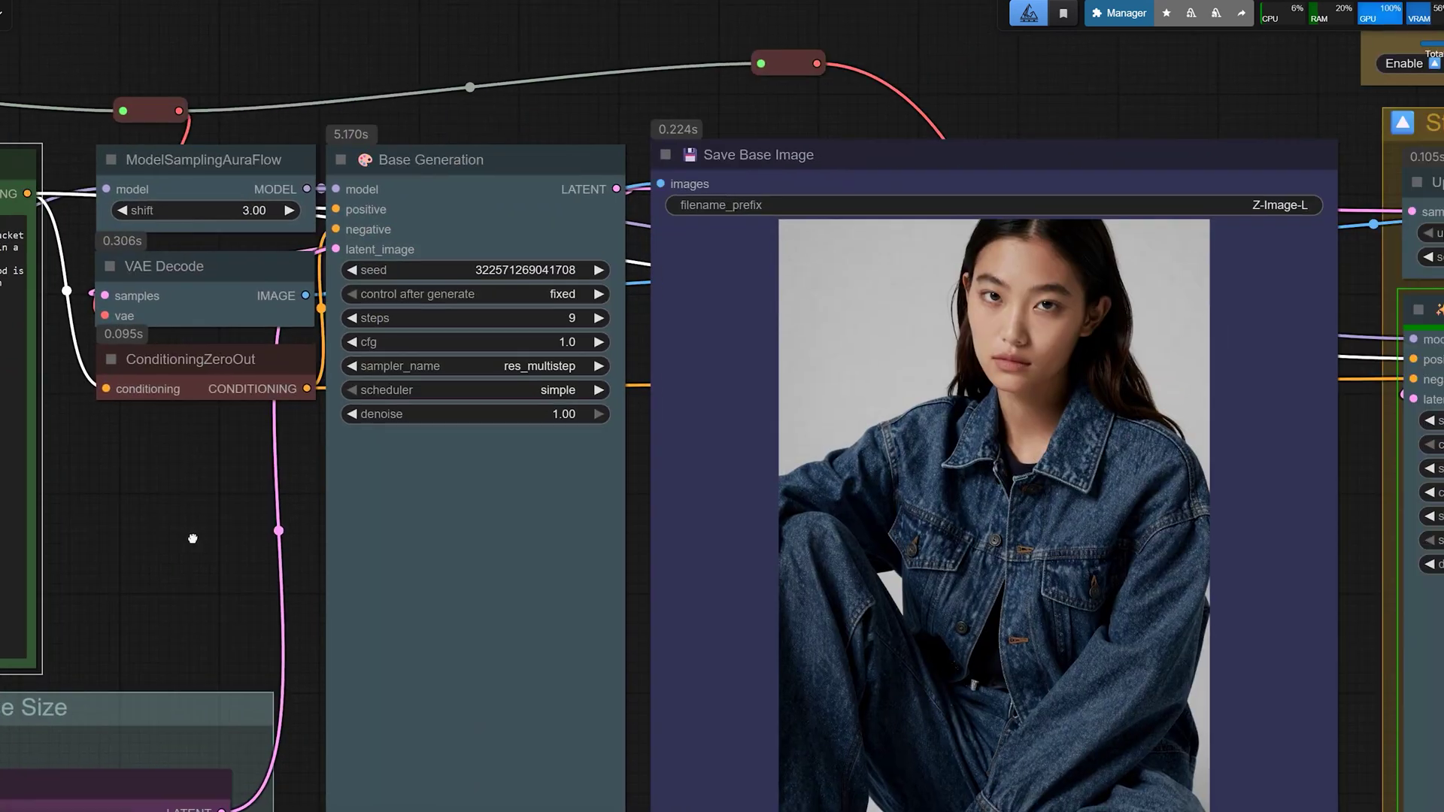
pyautogui.scroll(-2, 325, 560)
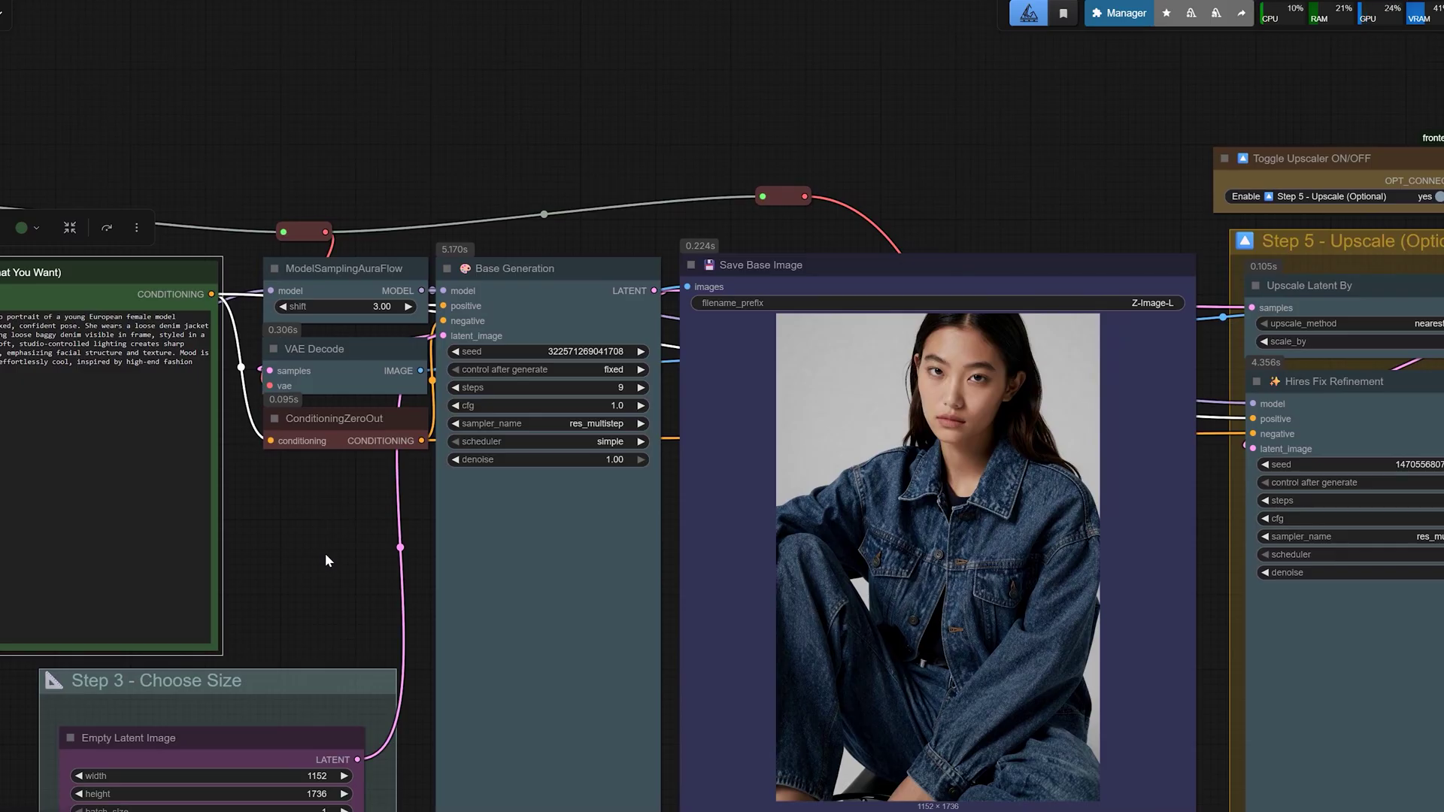
pyautogui.scroll(5, 325, 560)
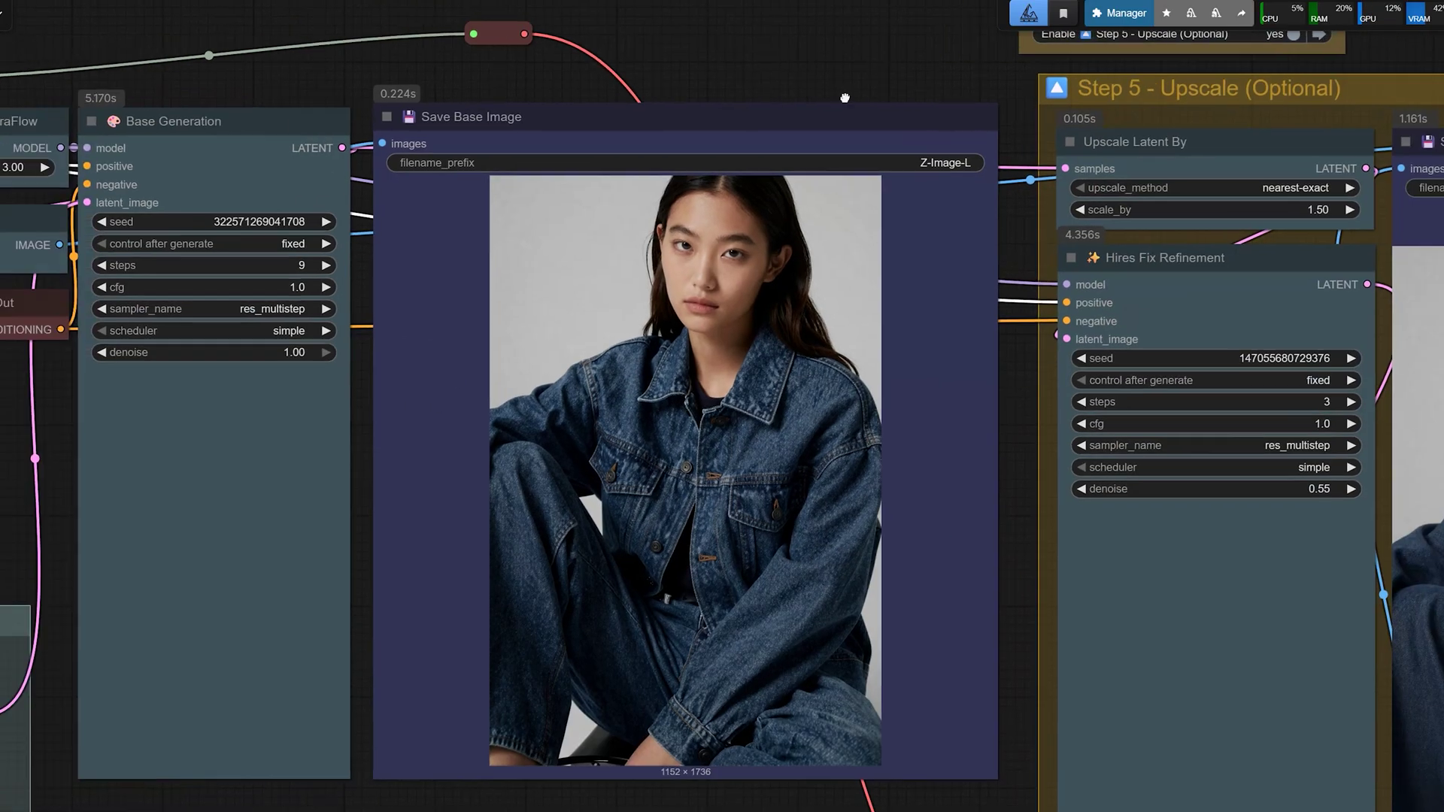
# Replace the positive prompt with the 1950s comic-book page description and queue the run.
pyautogui.click(333, 315)
pyautogui.hotkey('ctrl', 'a')
pyautogui.rightClick(154, 245)
pyautogui.click(203, 376)
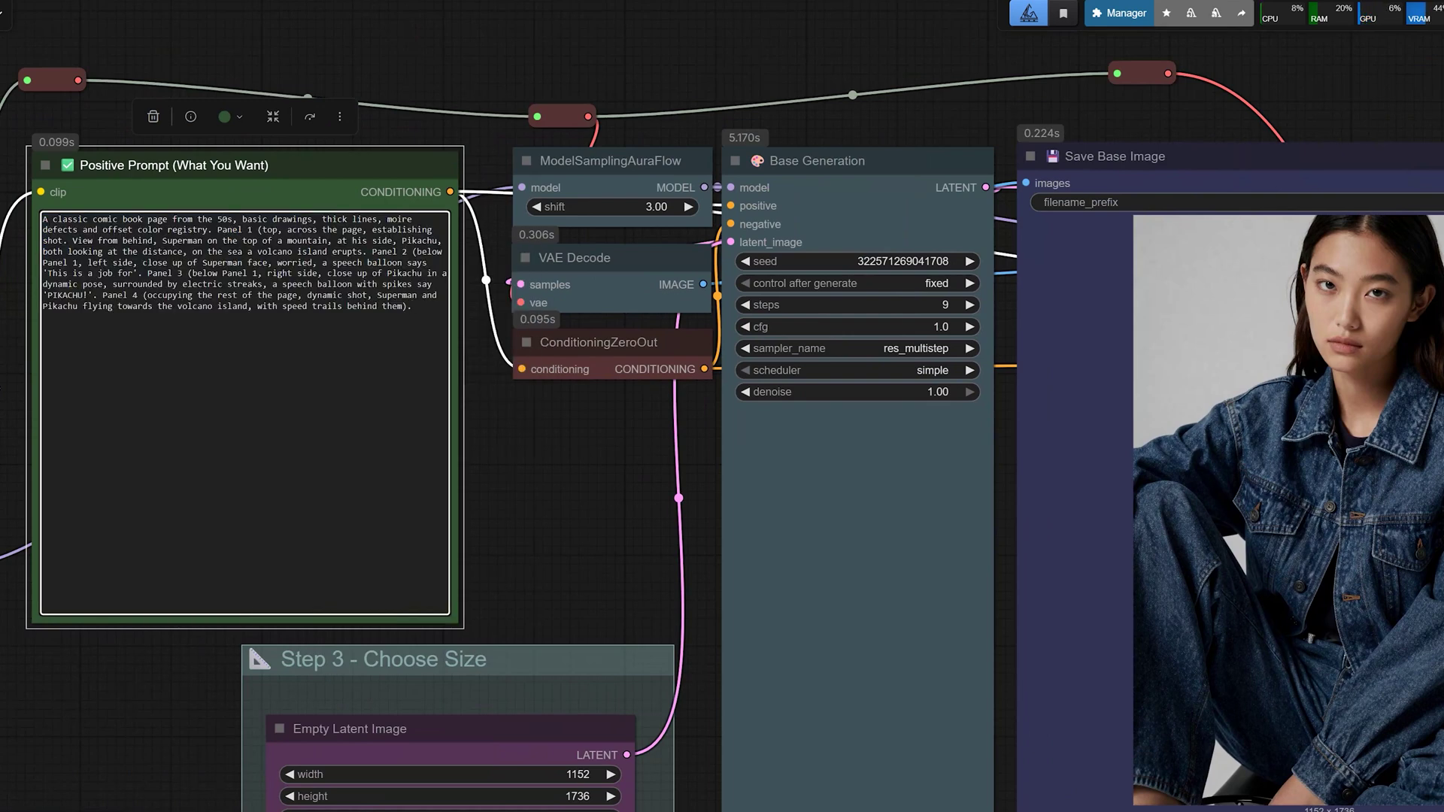
pyautogui.hotkey('ctrl', 'Return')
# Inspect the four-panel Superman and Pikachu volcano comic, then return to the checkpoint loader.
pyautogui.moveTo(593, 522); pyautogui.dragTo(336, 522)
pyautogui.hscroll(5, 722, 406)
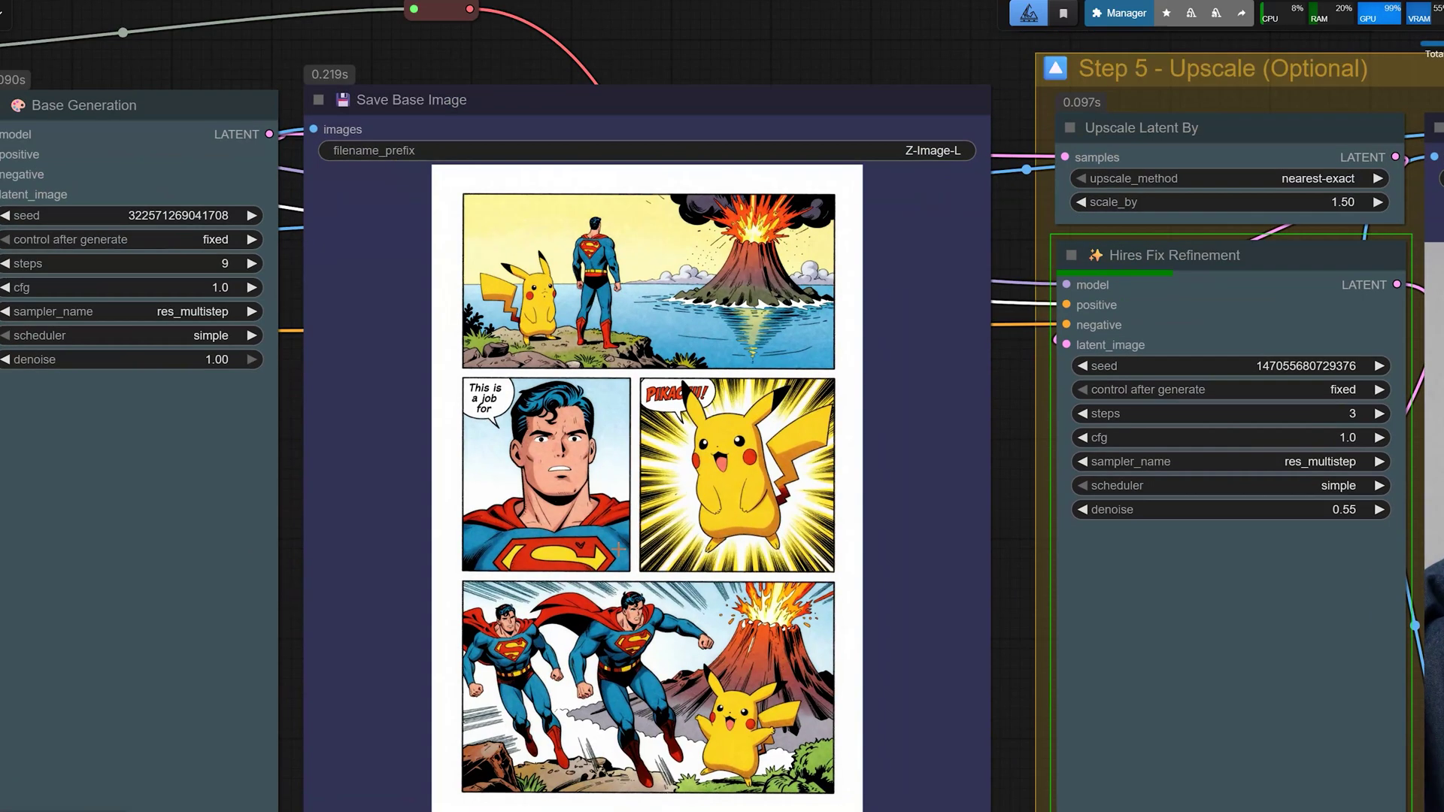
pyautogui.scroll(3, 628, 628)
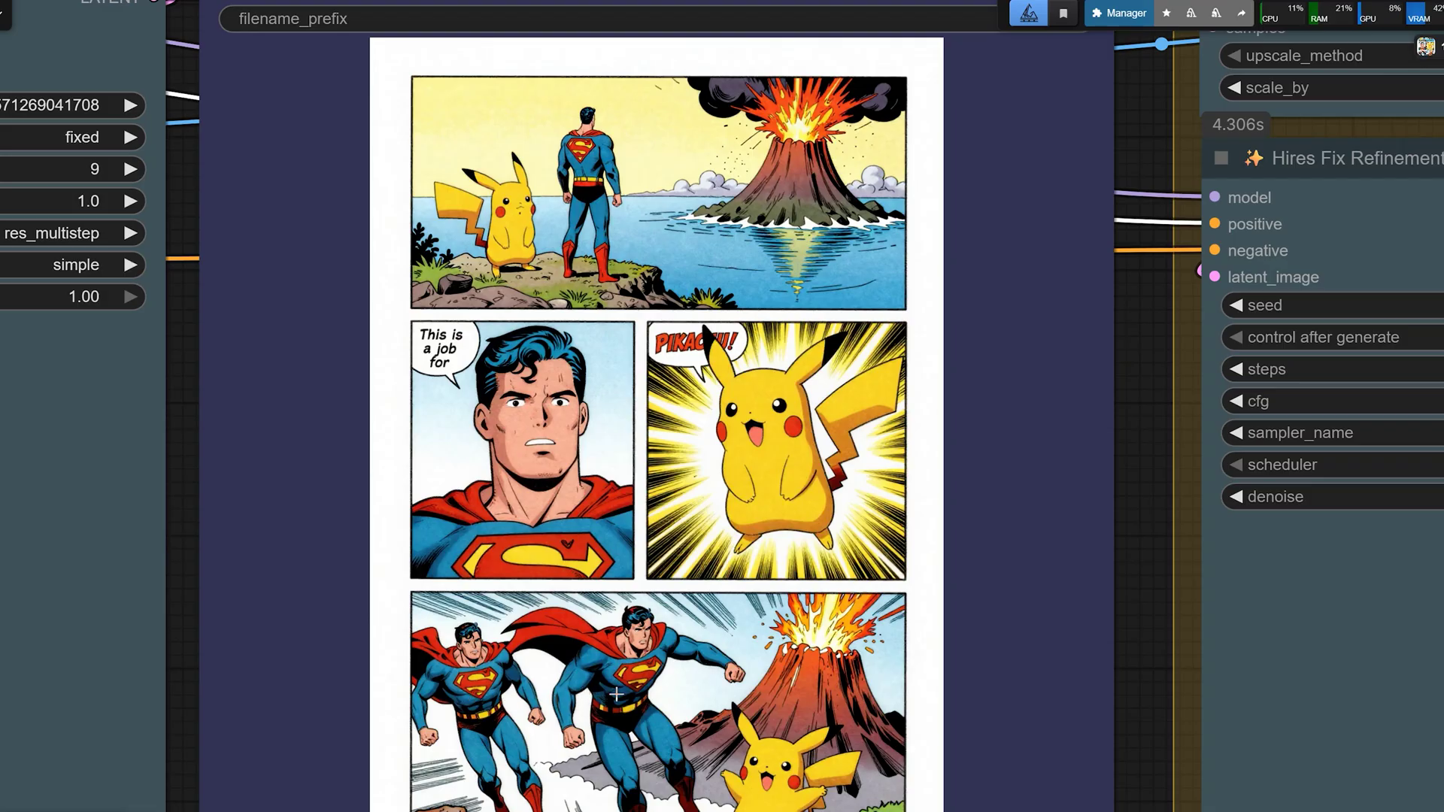
pyautogui.scroll(-5, 671, 686)
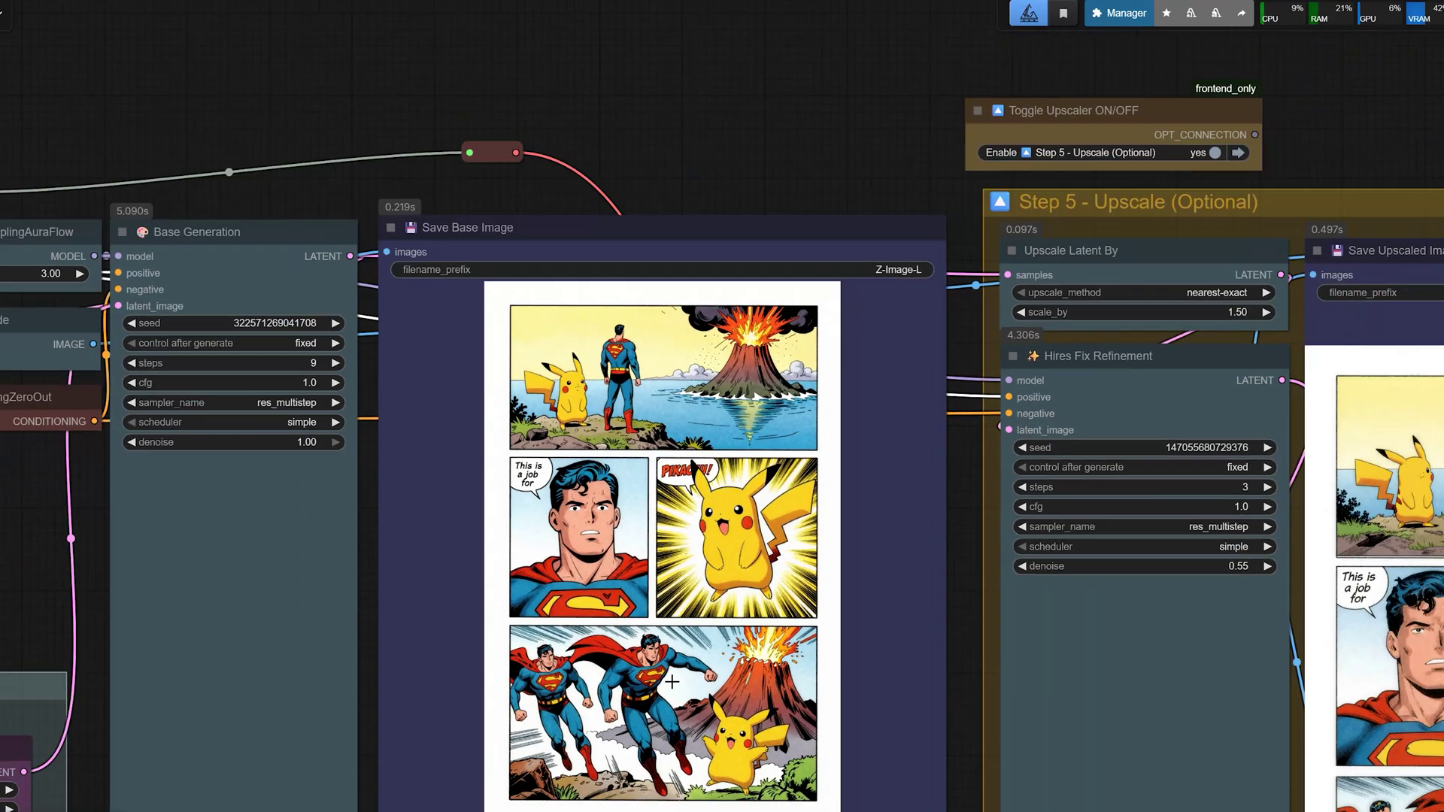
pyautogui.scroll(-2, 672, 681)
pyautogui.moveTo(672, 681); pyautogui.dragTo(547, 398)
pyautogui.scroll(4, 547, 399)
# Set the checkpoint to z-image-turbo-bf16-aio.safetensors and rerun the comic page.
pyautogui.click(547, 398)
pyautogui.click(594, 482)
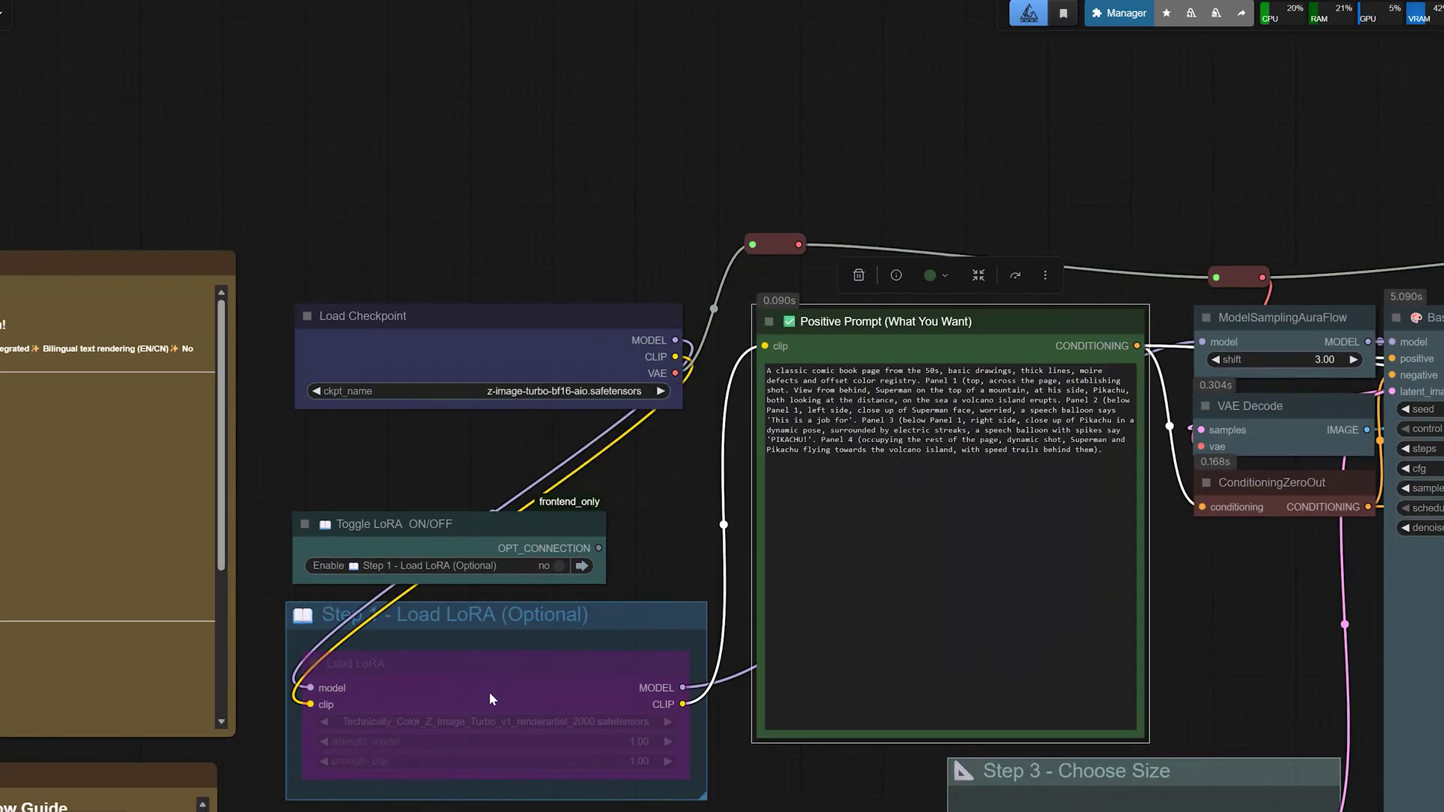
pyautogui.hotkey('ctrl', 'Return')
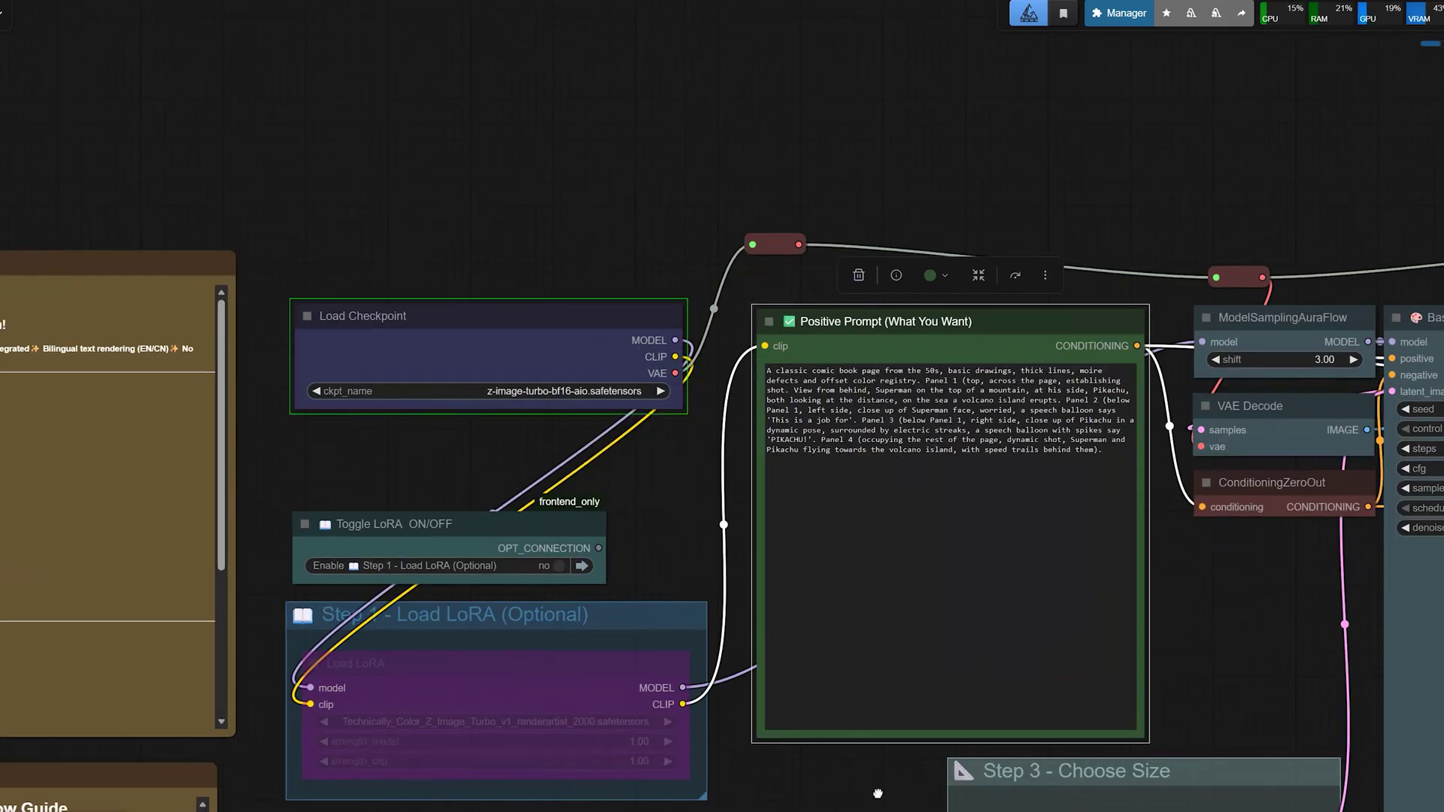
# Review the bf16 comic page, then switch the checkpoint back to the fp8 file.
pyautogui.moveTo(1171, 370); pyautogui.dragTo(292, 269)
pyautogui.hscroll(5, 548, 381)
pyautogui.scroll(2, 542, 526)
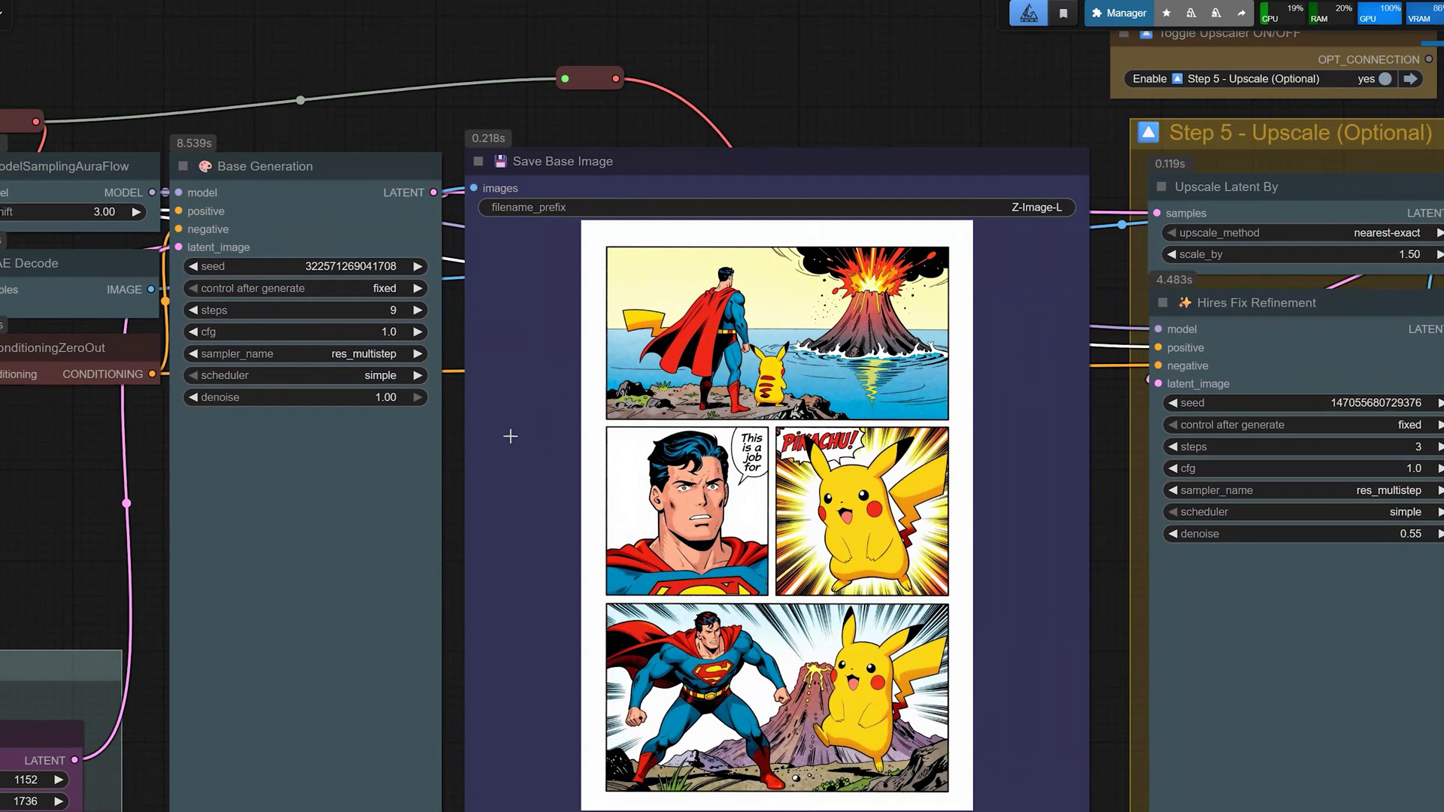
pyautogui.scroll(2, 589, 514)
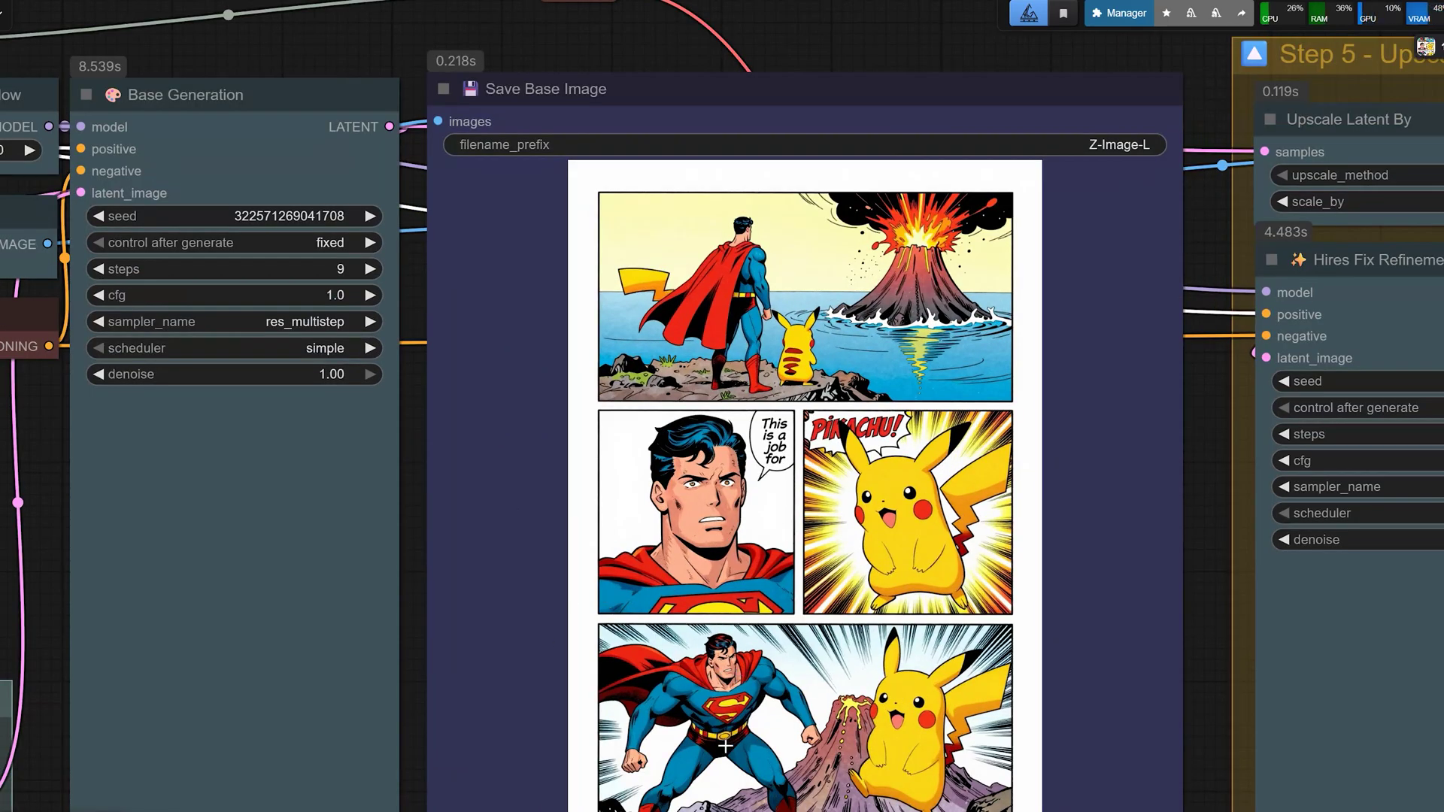
pyautogui.scroll(-4, 747, 747)
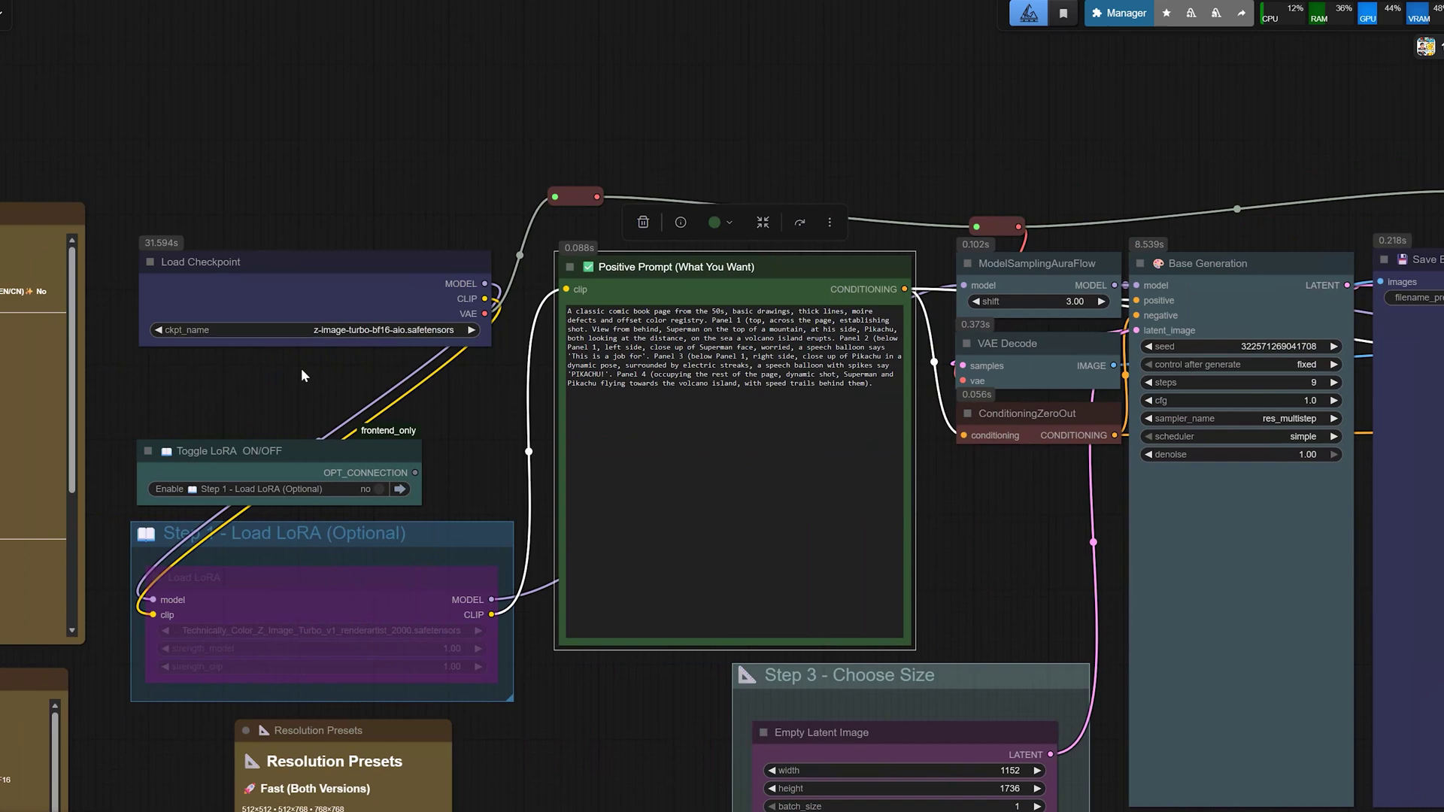
pyautogui.click(381, 334)
pyautogui.click(466, 433)
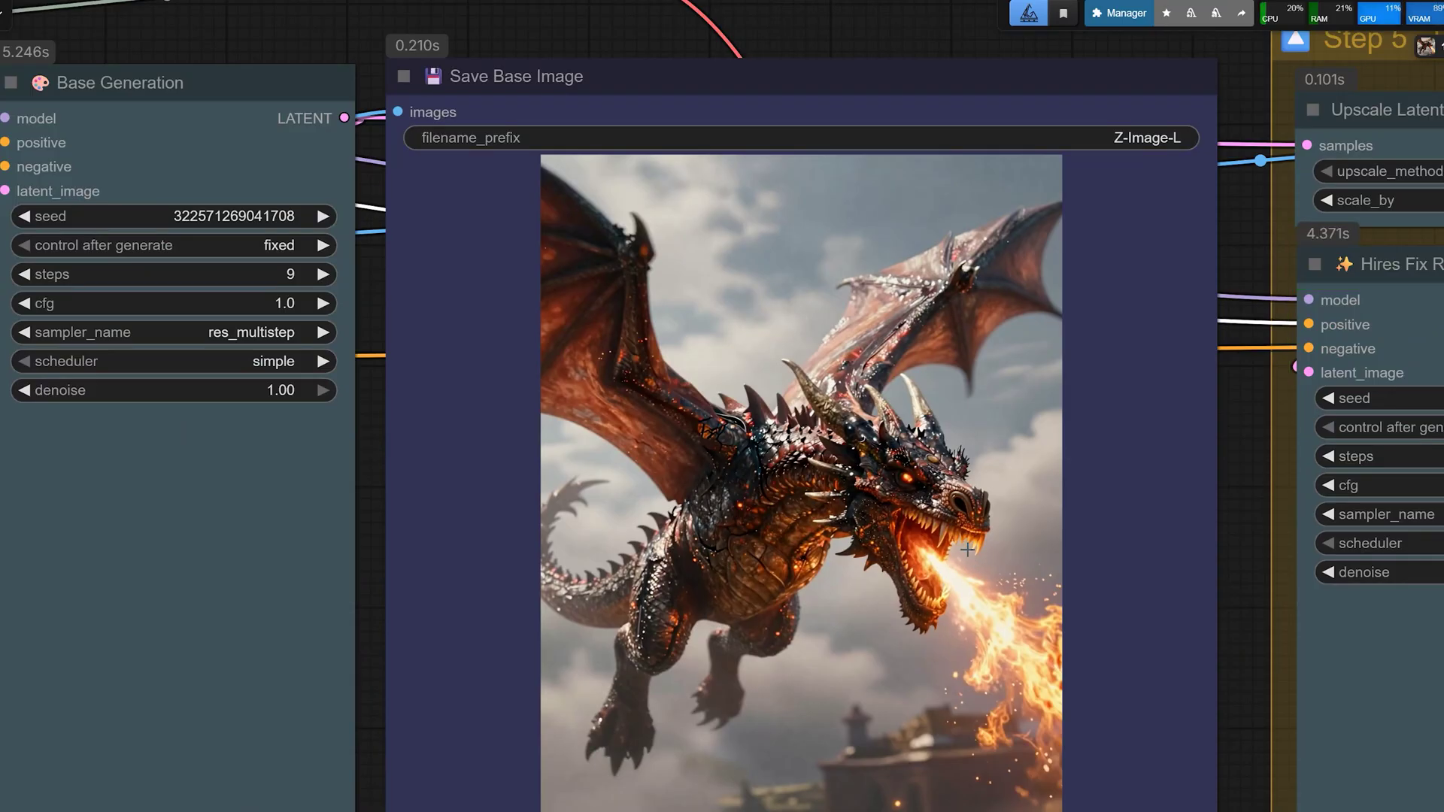
# Navigate to the upscale group to view the 1728 × 2604 dragon and its comparison.
pyautogui.scroll(-2, 971, 572)
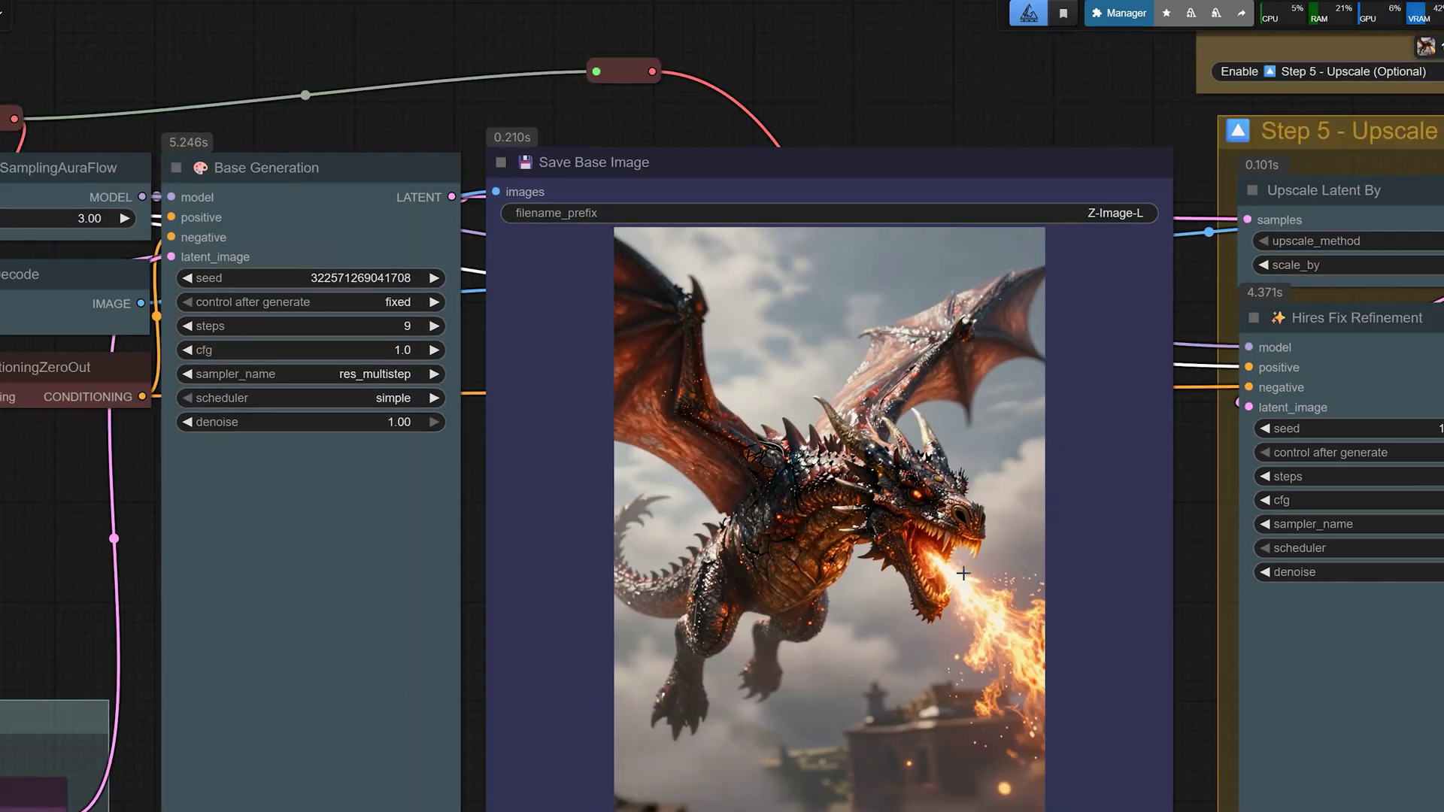
pyautogui.moveTo(971, 571); pyautogui.dragTo(384, 495)
pyautogui.scroll(-5, 384, 495)
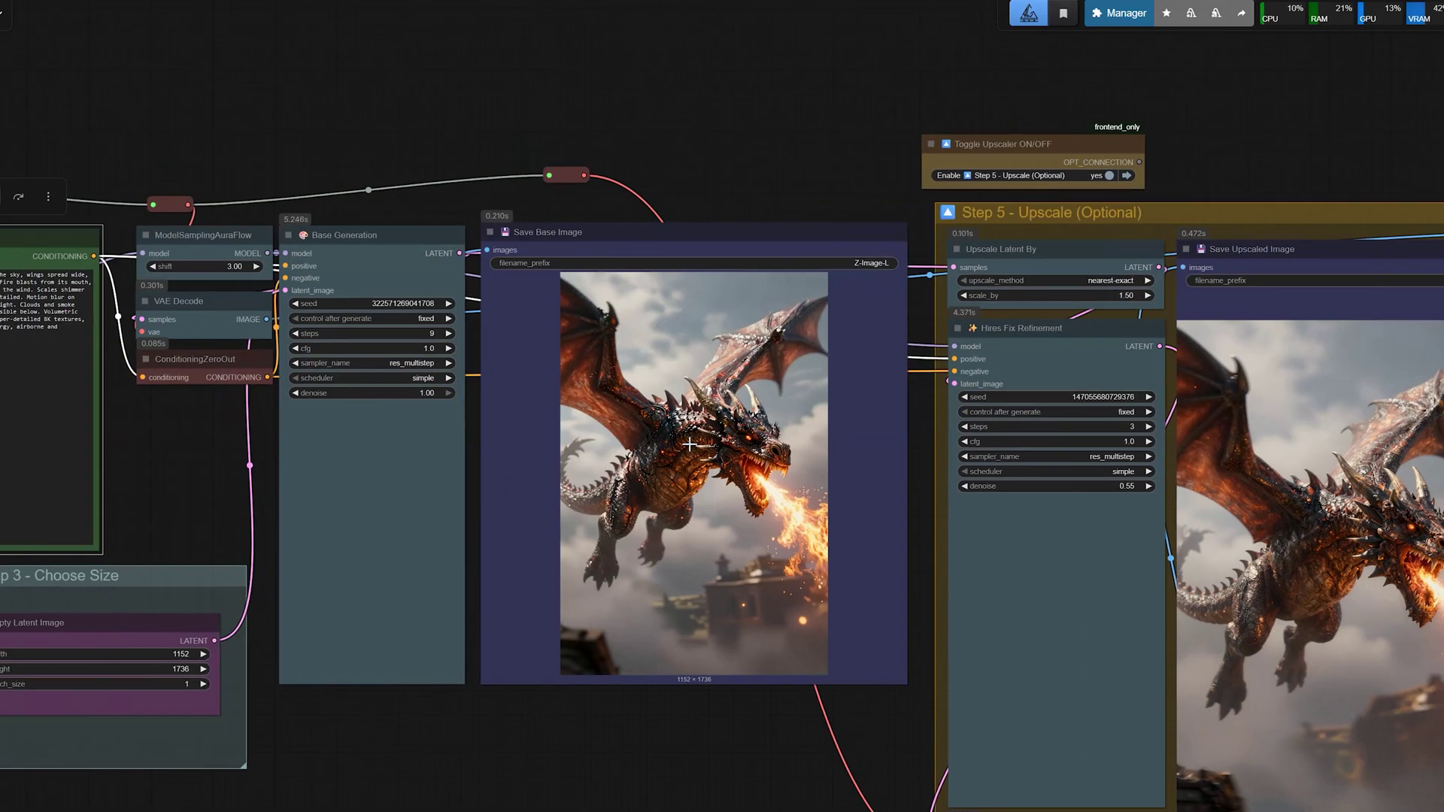
pyautogui.scroll(4, 685, 453)
pyautogui.scroll(1, 685, 453)
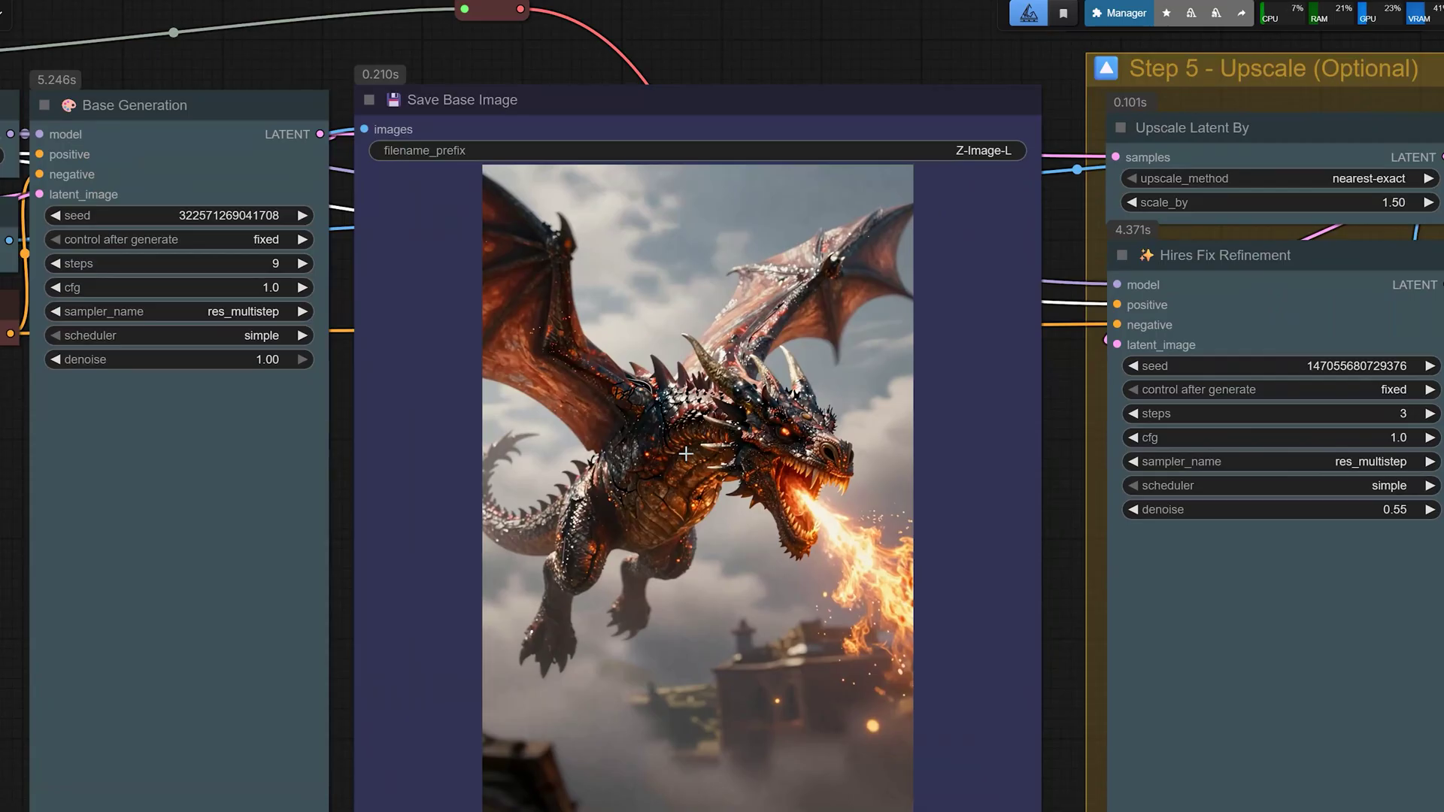
pyautogui.scroll(-6, 685, 453)
# View the upscaled dragon alongside the base-versus-upscaled comparison.
pyautogui.moveTo(1264, 530); pyautogui.dragTo(1038, 569)
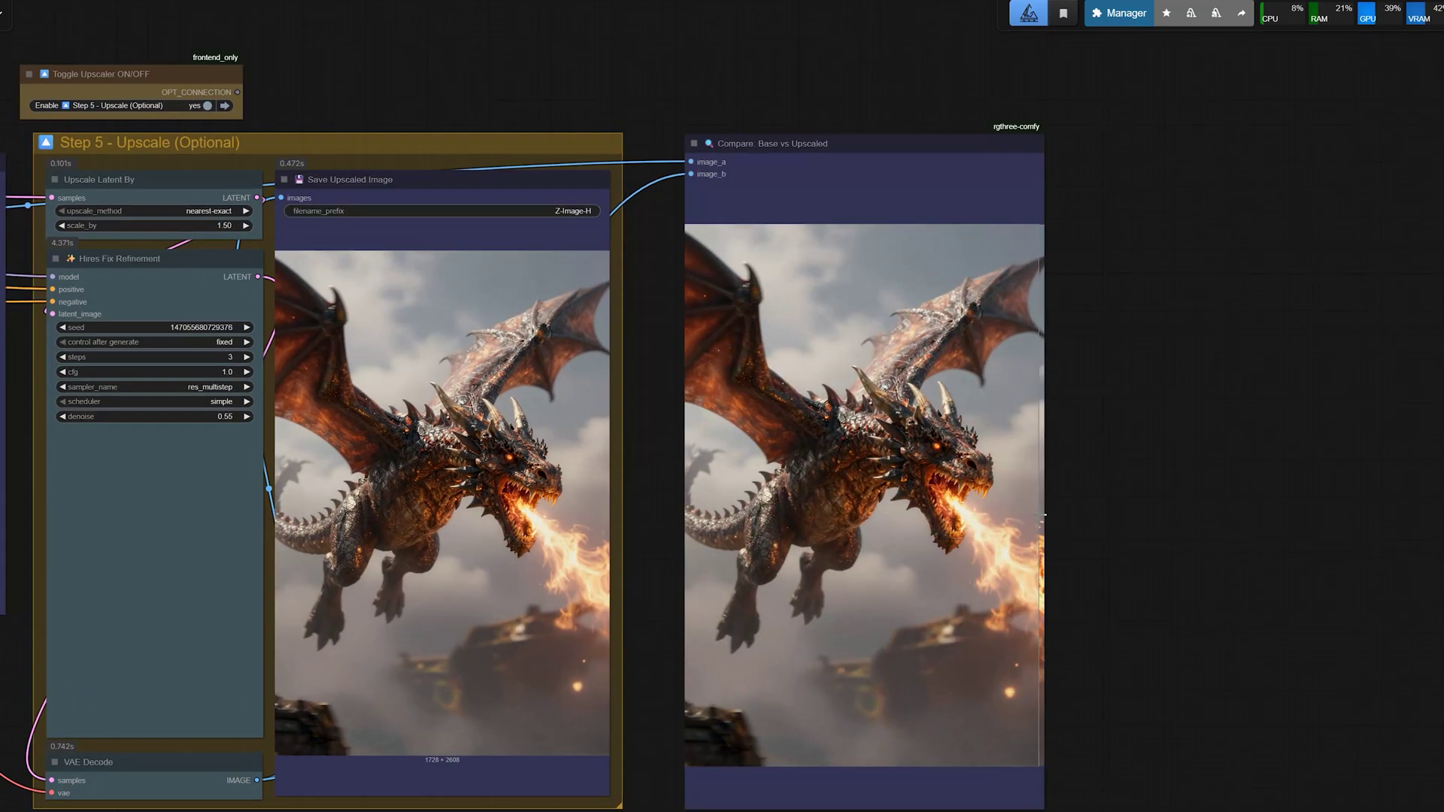
pyautogui.scroll(2, 1044, 517)
pyautogui.scroll(4, 1045, 516)
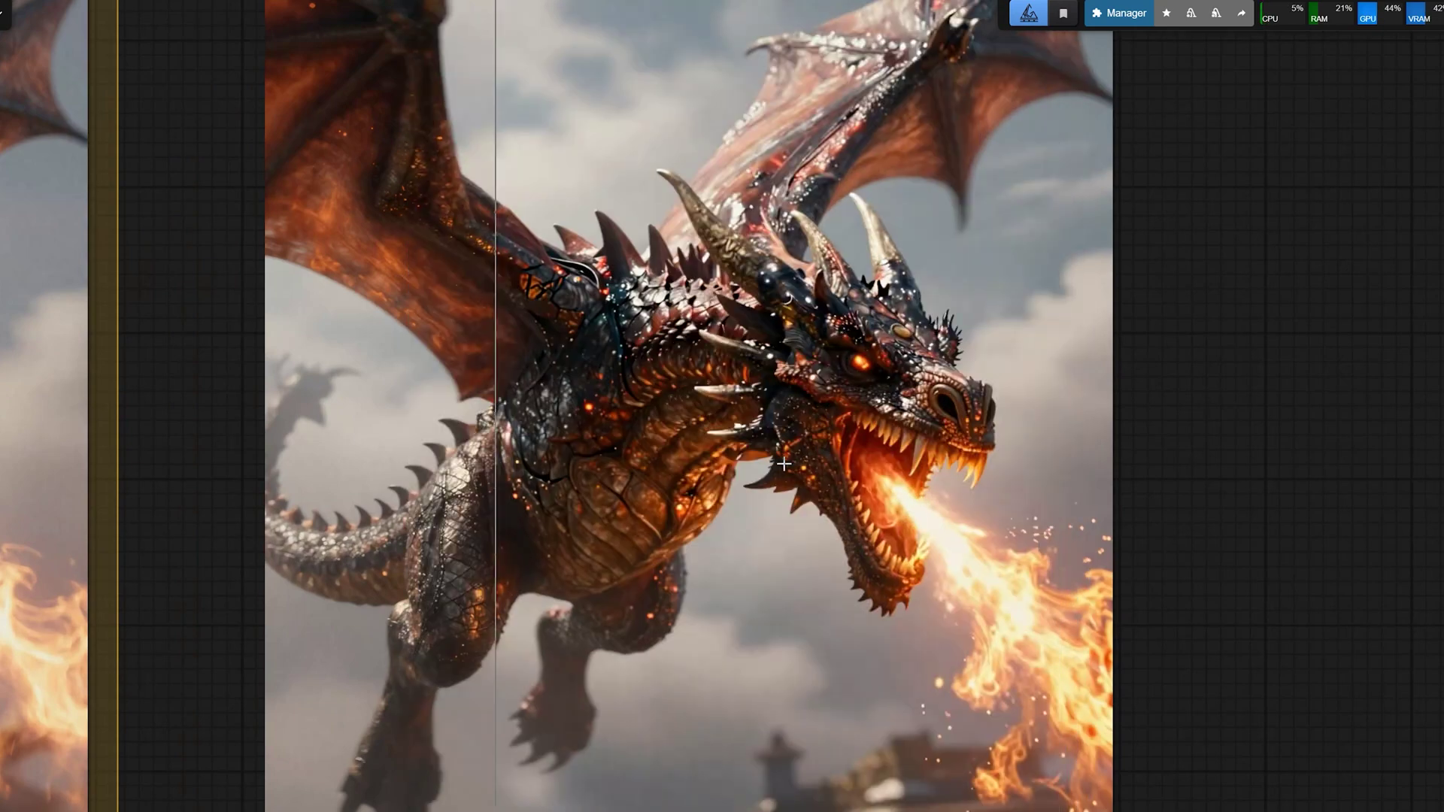
pyautogui.scroll(-8, 1105, 475)
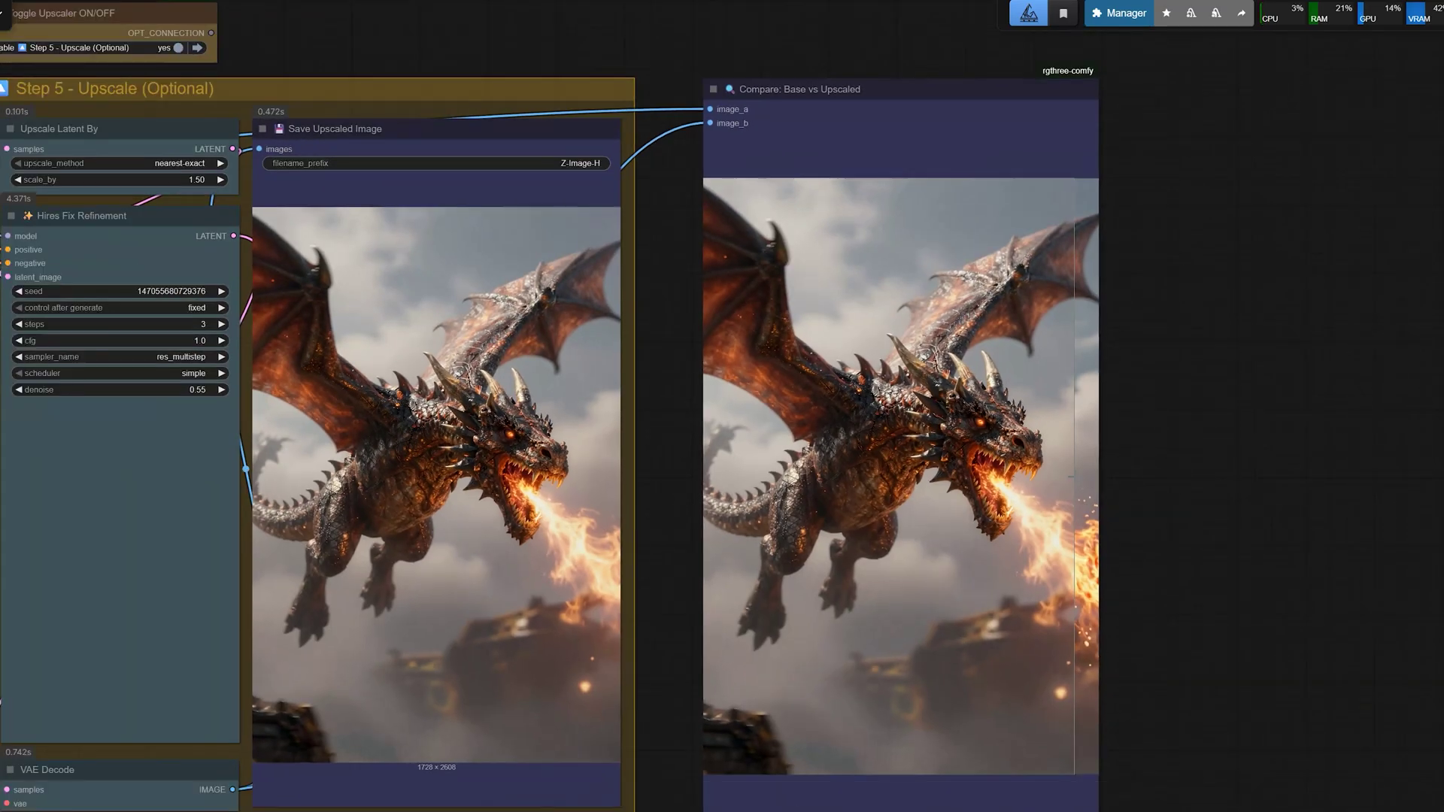
pyautogui.scroll(-7, 1072, 474)
# Return to the Positive Prompt node and select its text for the new market prompt.
pyautogui.moveTo(165, 180); pyautogui.dragTo(652, 188)
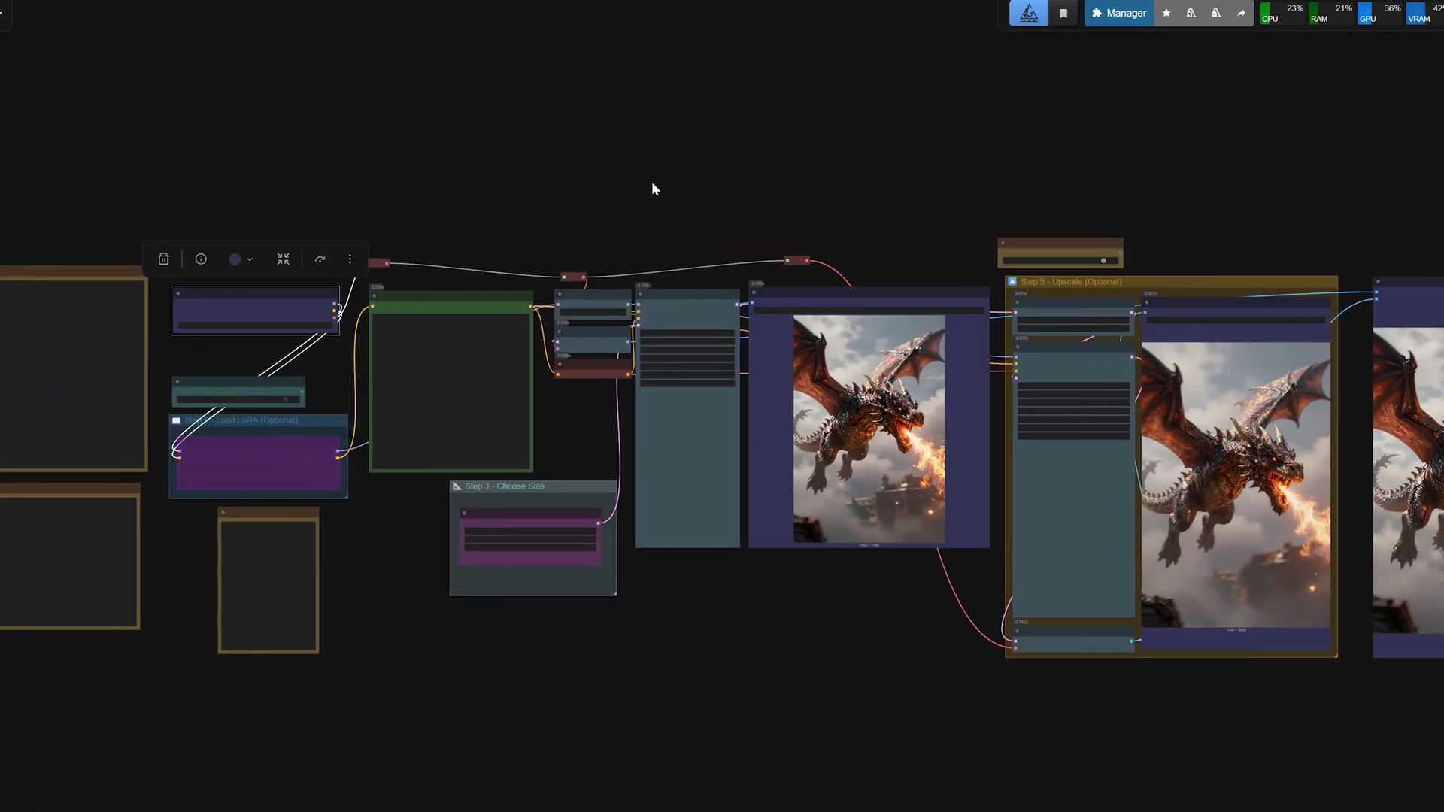
pyautogui.scroll(3, 641, 222)
pyautogui.moveTo(593, 251); pyautogui.dragTo(656, 155)
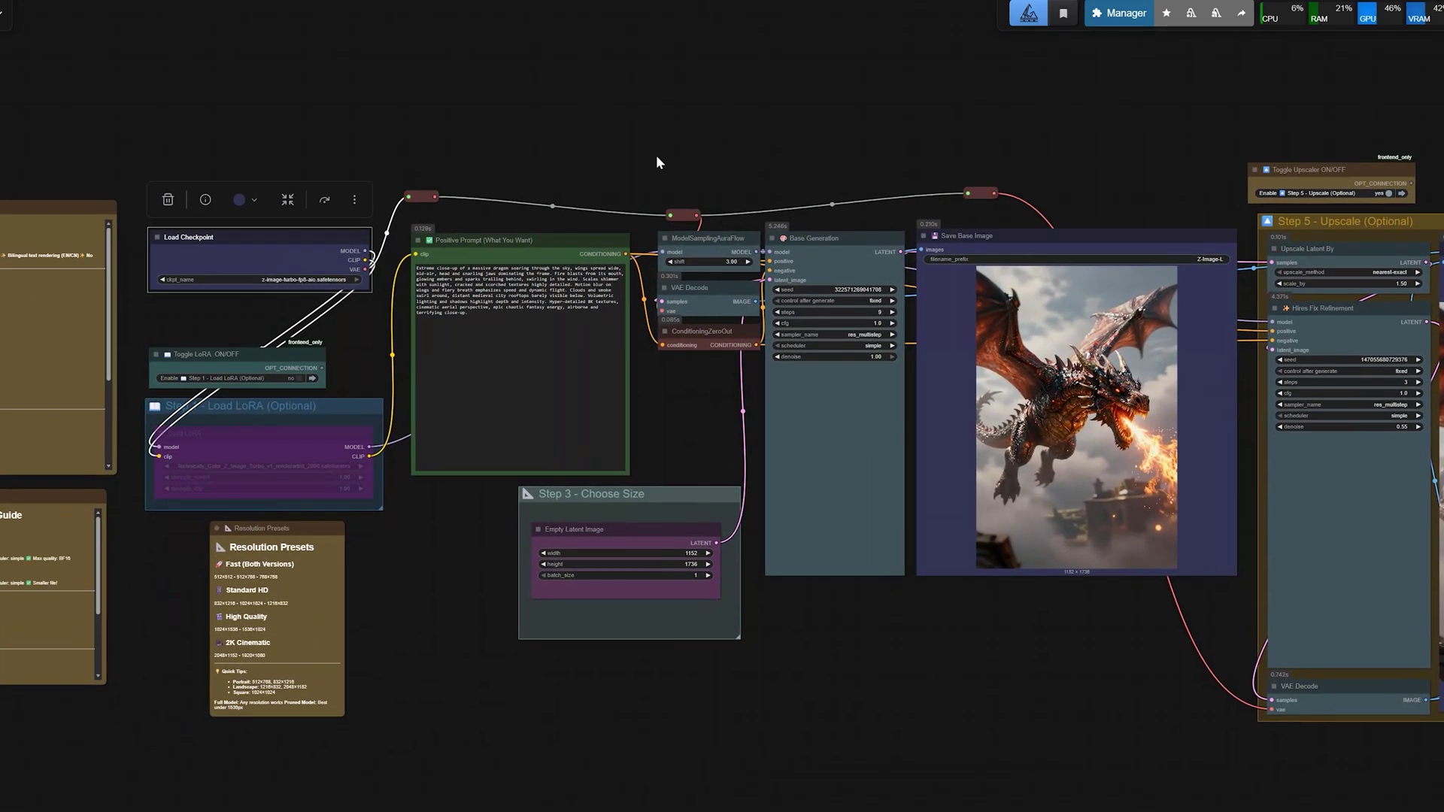
pyautogui.scroll(2, 655, 161)
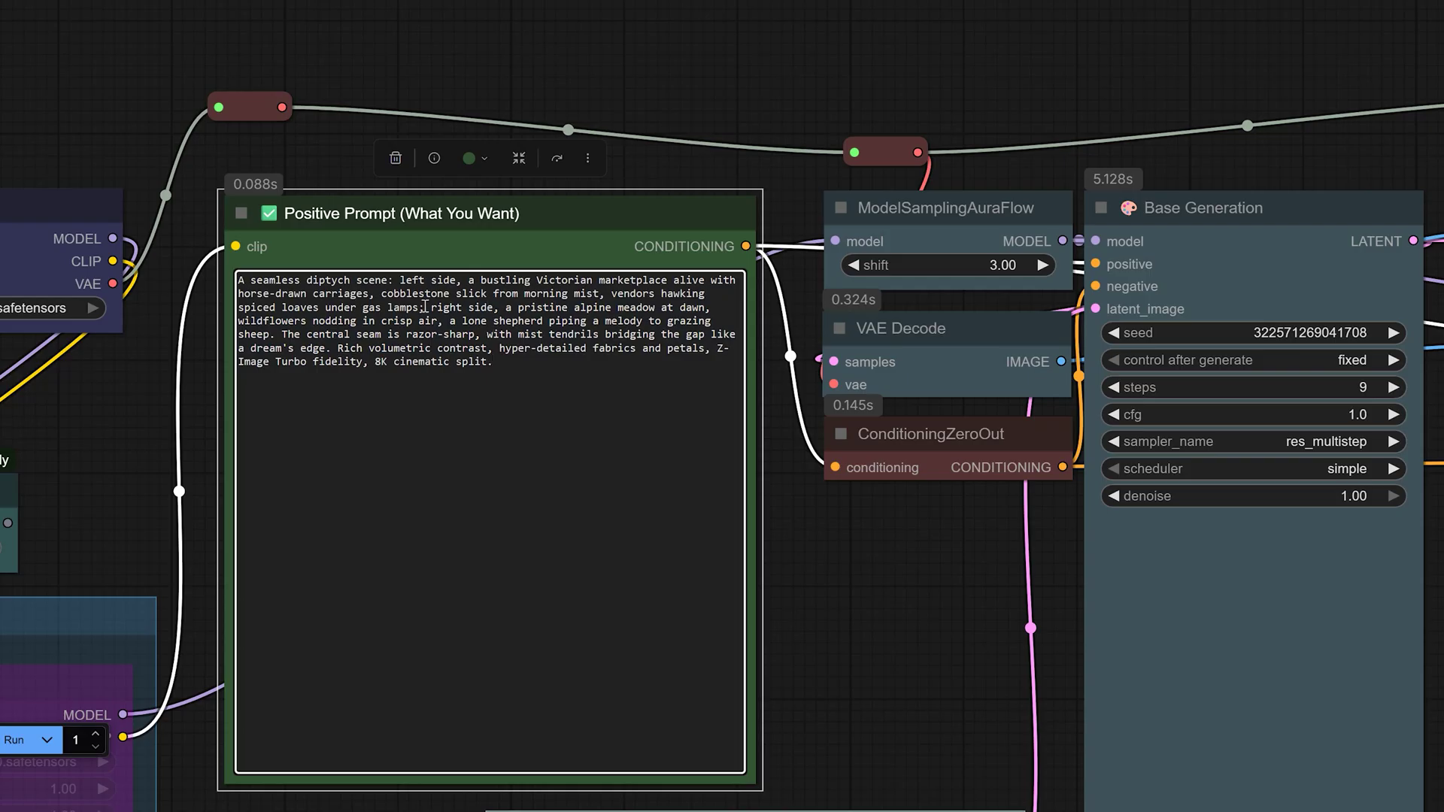
pyautogui.moveTo(425, 307); pyautogui.dragTo(238, 277)
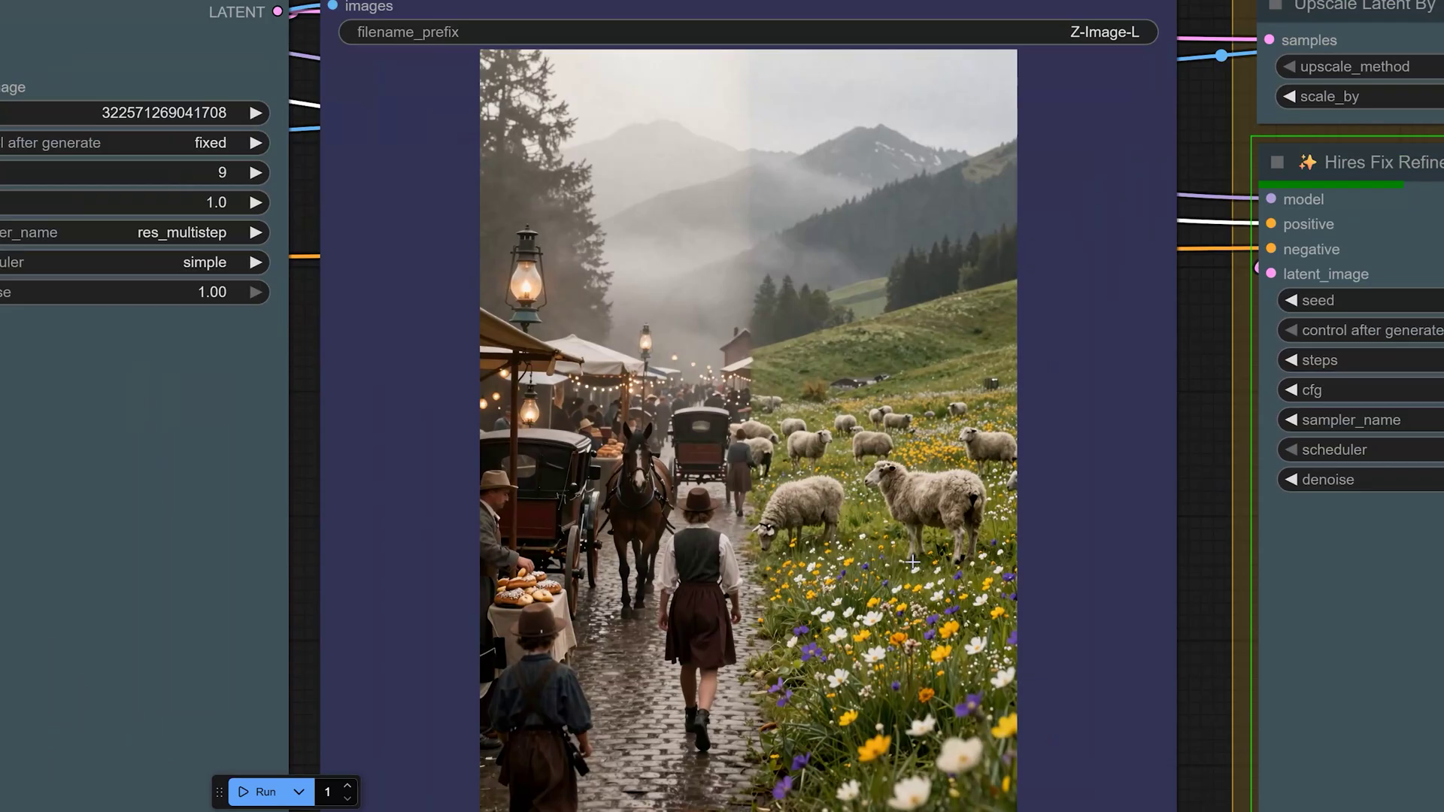
pyautogui.scroll(-3, 914, 559)
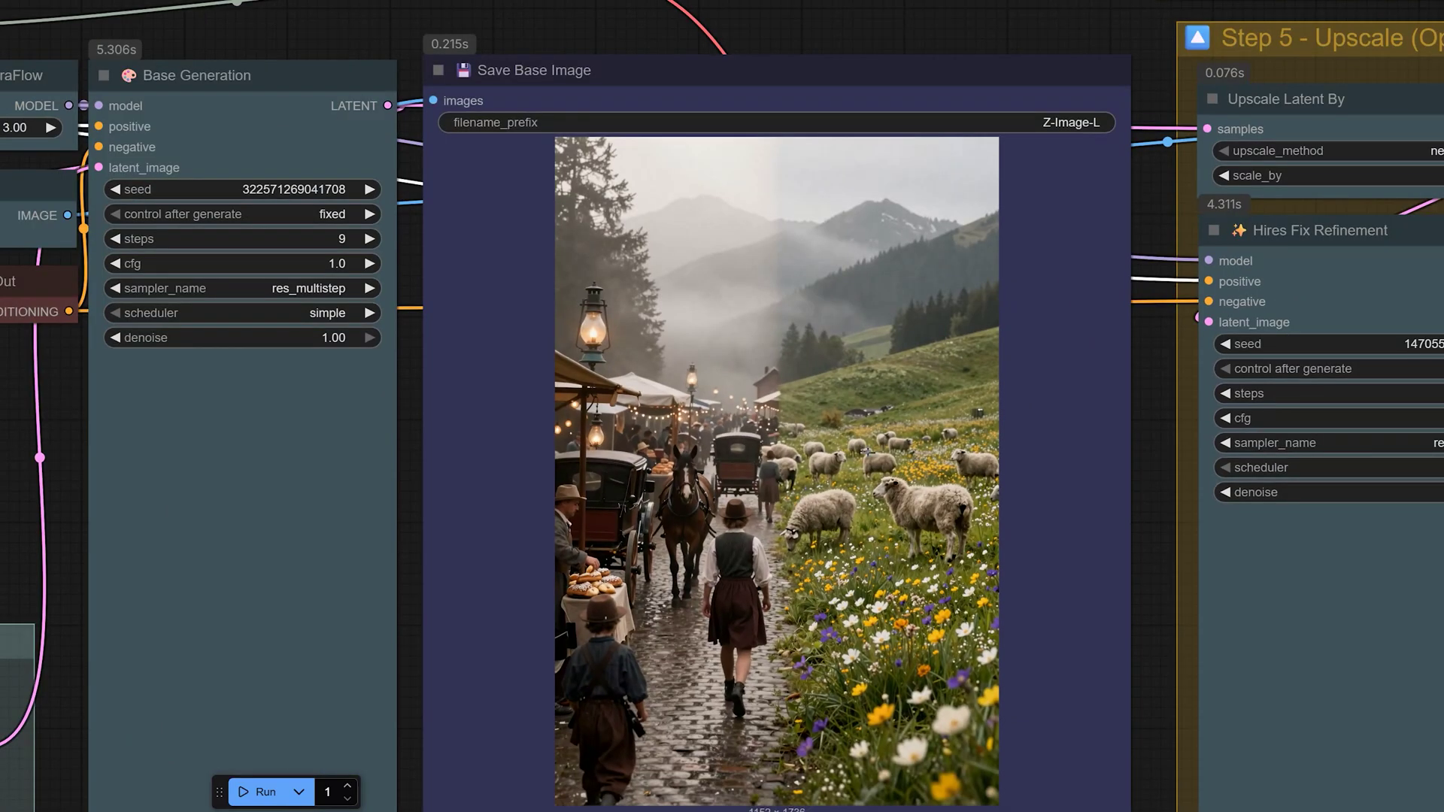
pyautogui.scroll(-2, 868, 443)
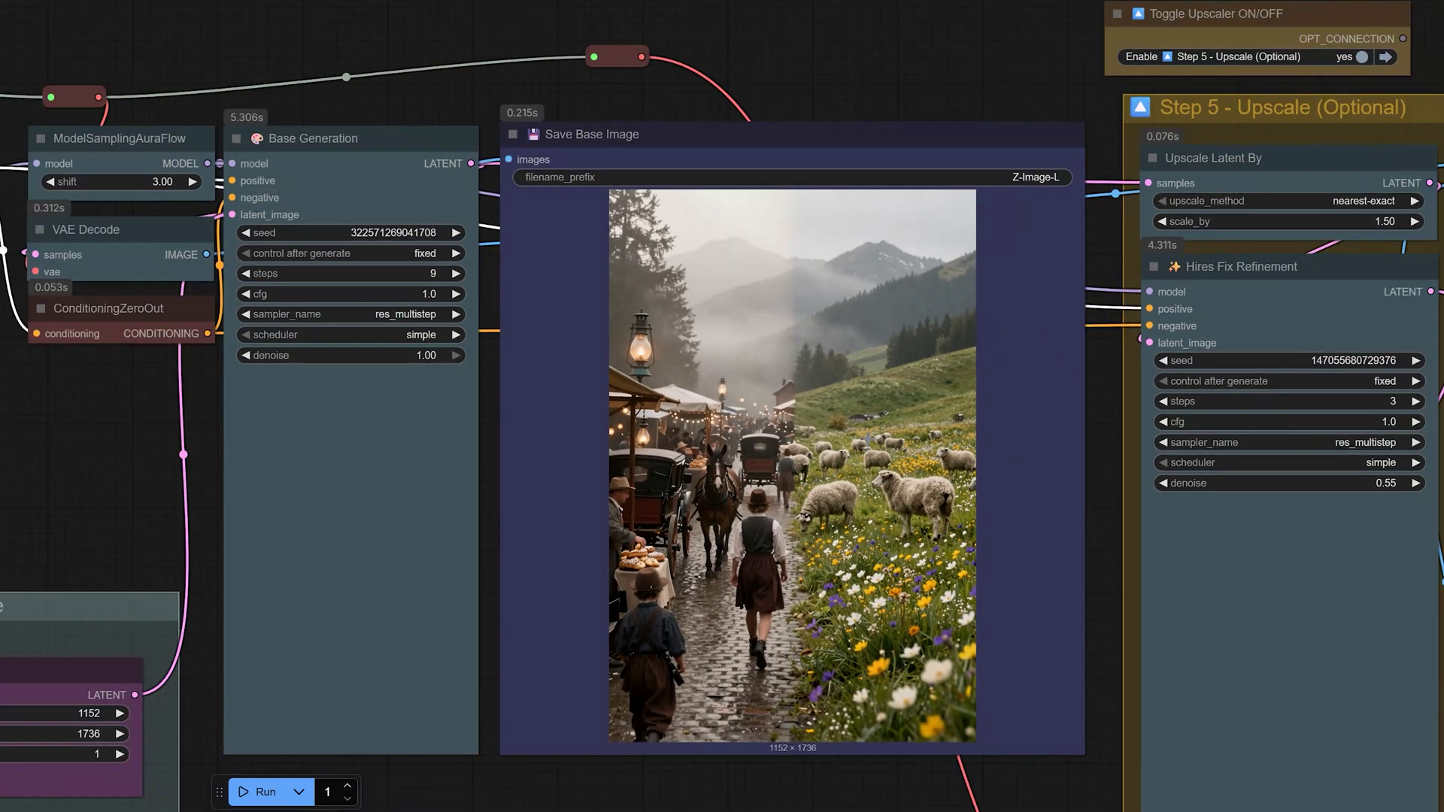